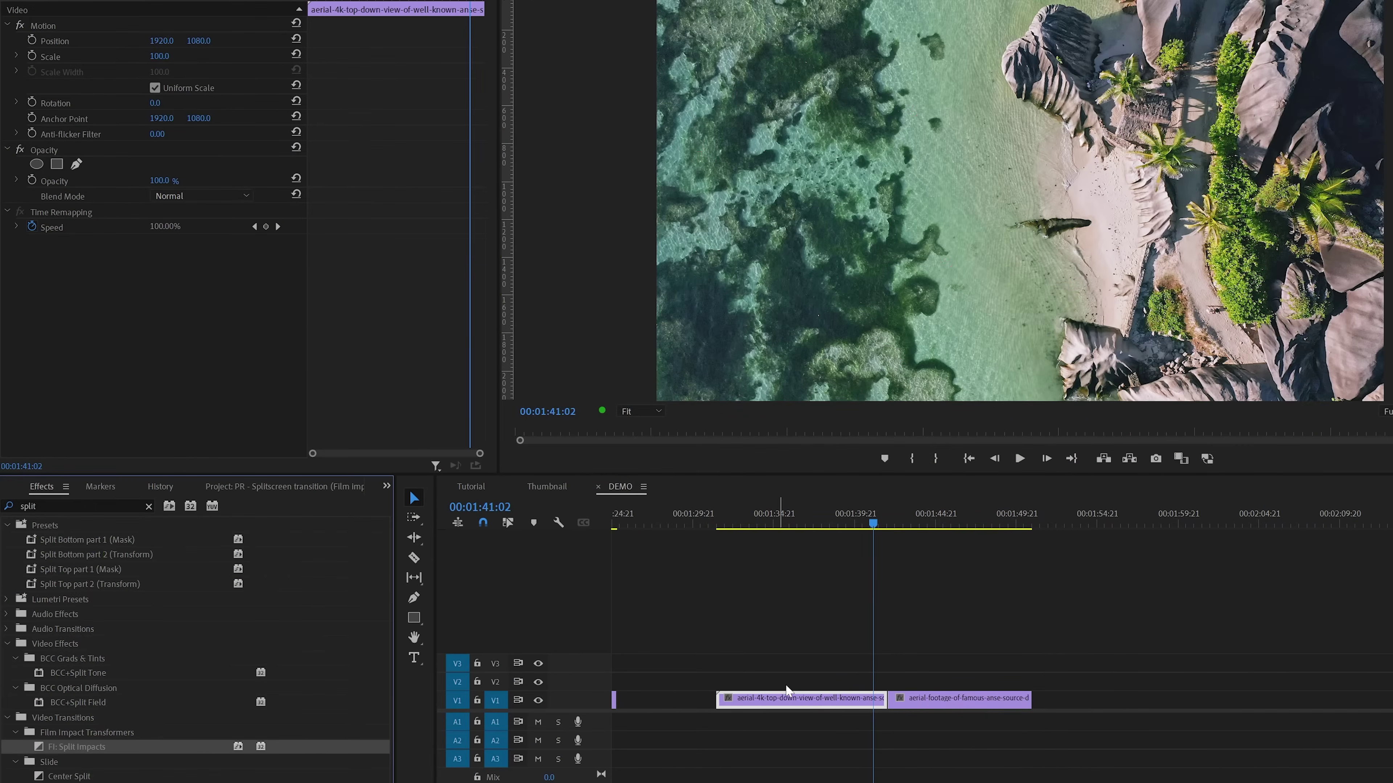
- Apply FI: Split Impacts to the cut between the aerial beach clips and preview it
{"action": "left_click", "coordinate": [886, 699]}
{"action": "key", "text": "ctrl+d"}
{"action": "key", "text": "space"}
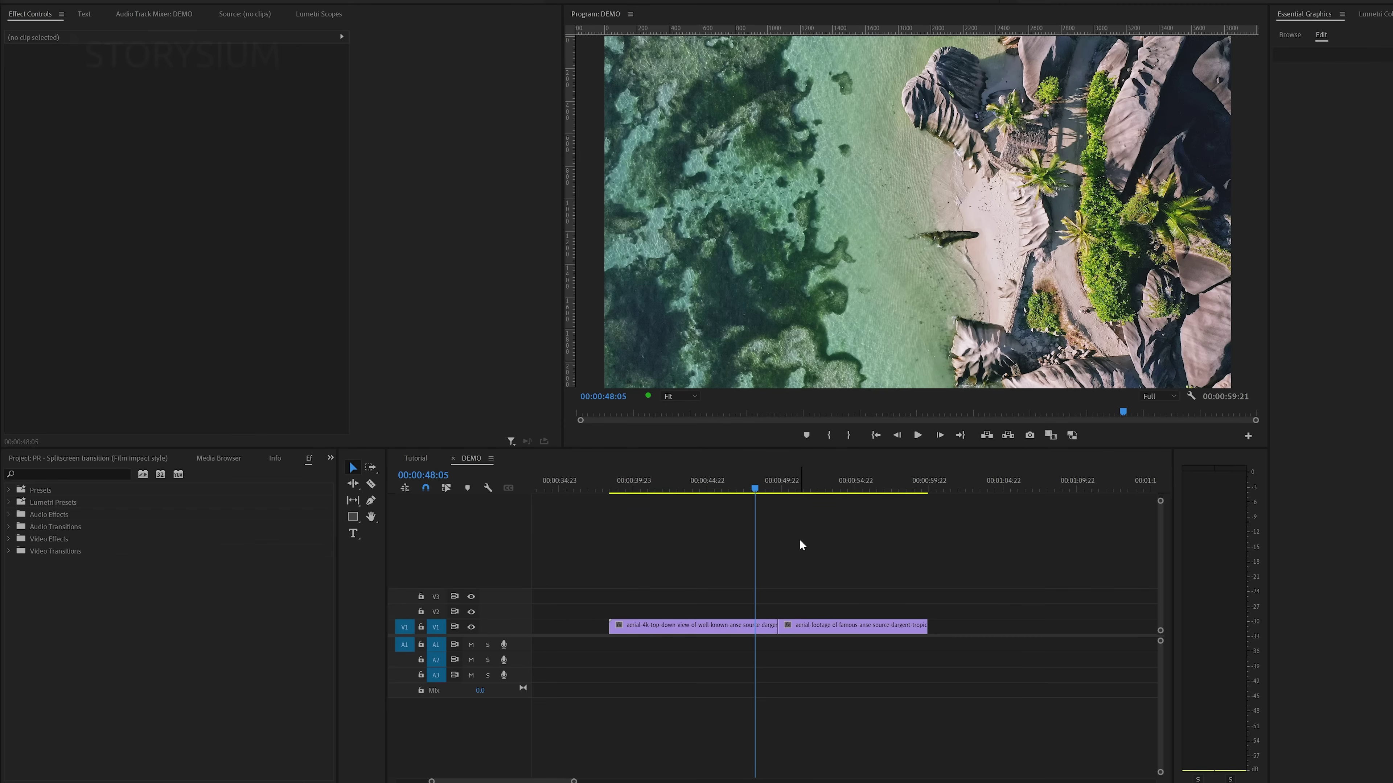
- Razor a short section from the end of the first aerial clip and duplicate it onto V2
{"action": "left_click_drag", "start_coordinate": [756, 506], "coordinate": [716, 502]}
{"action": "key", "text": "equal"}
{"action": "key", "text": "equal"}
{"action": "key", "text": "equal"}
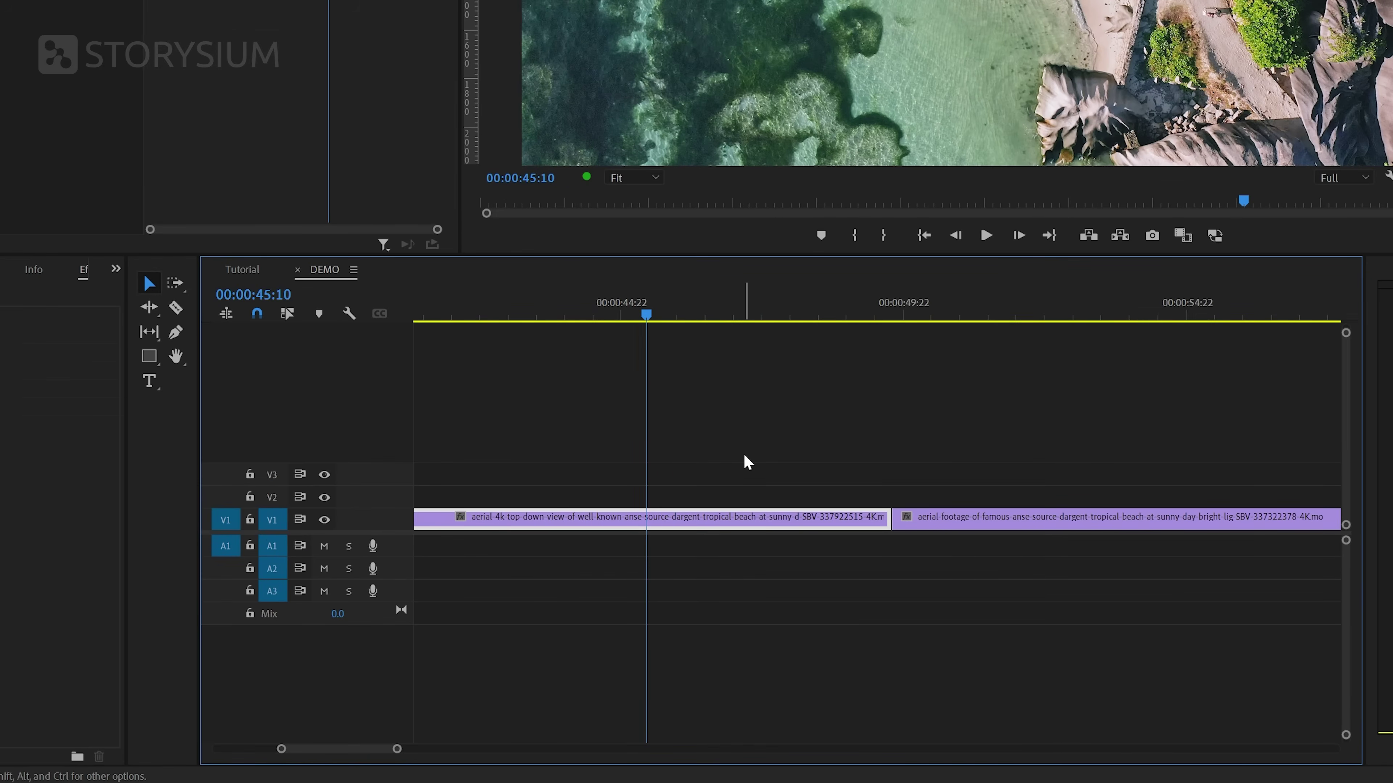
{"action": "key", "text": "c"}
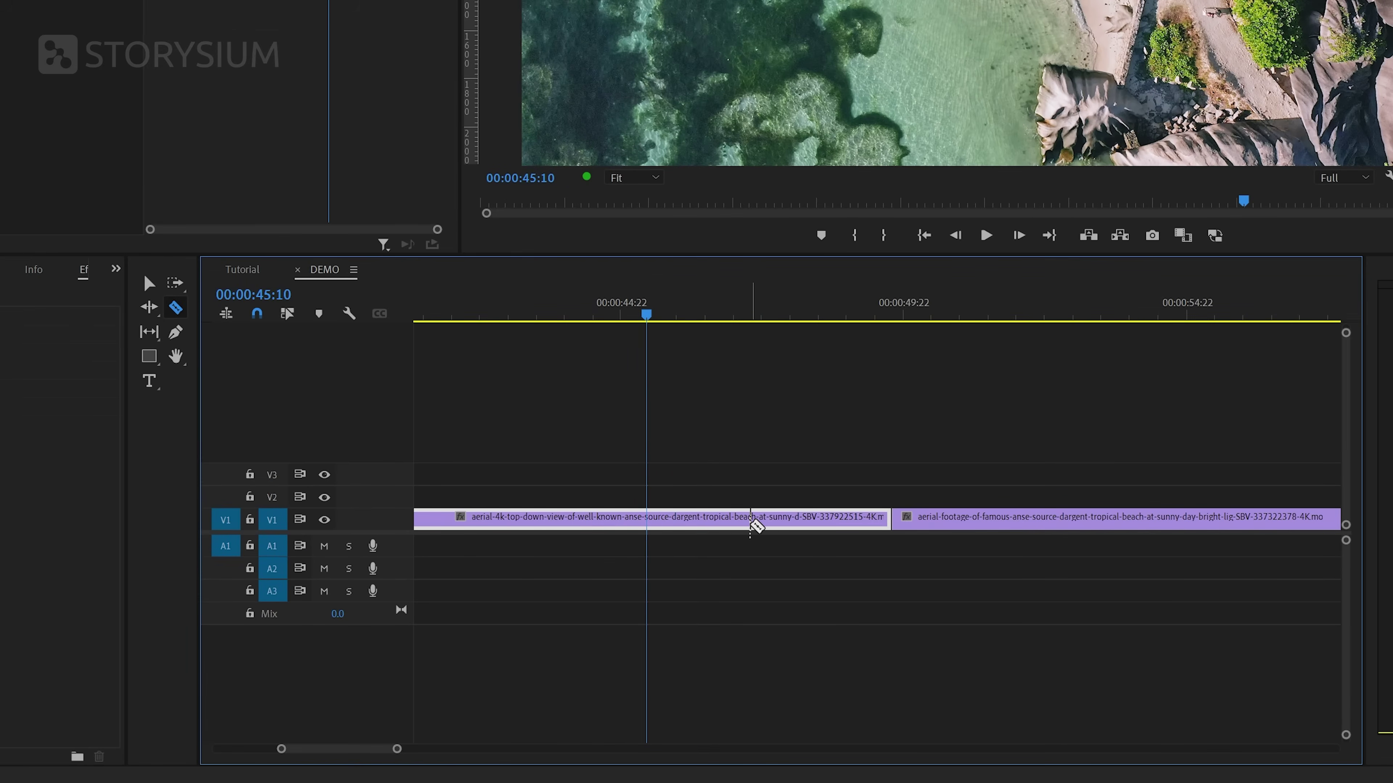
{"action": "left_click", "coordinate": [748, 518]}
{"action": "key", "text": "v"}
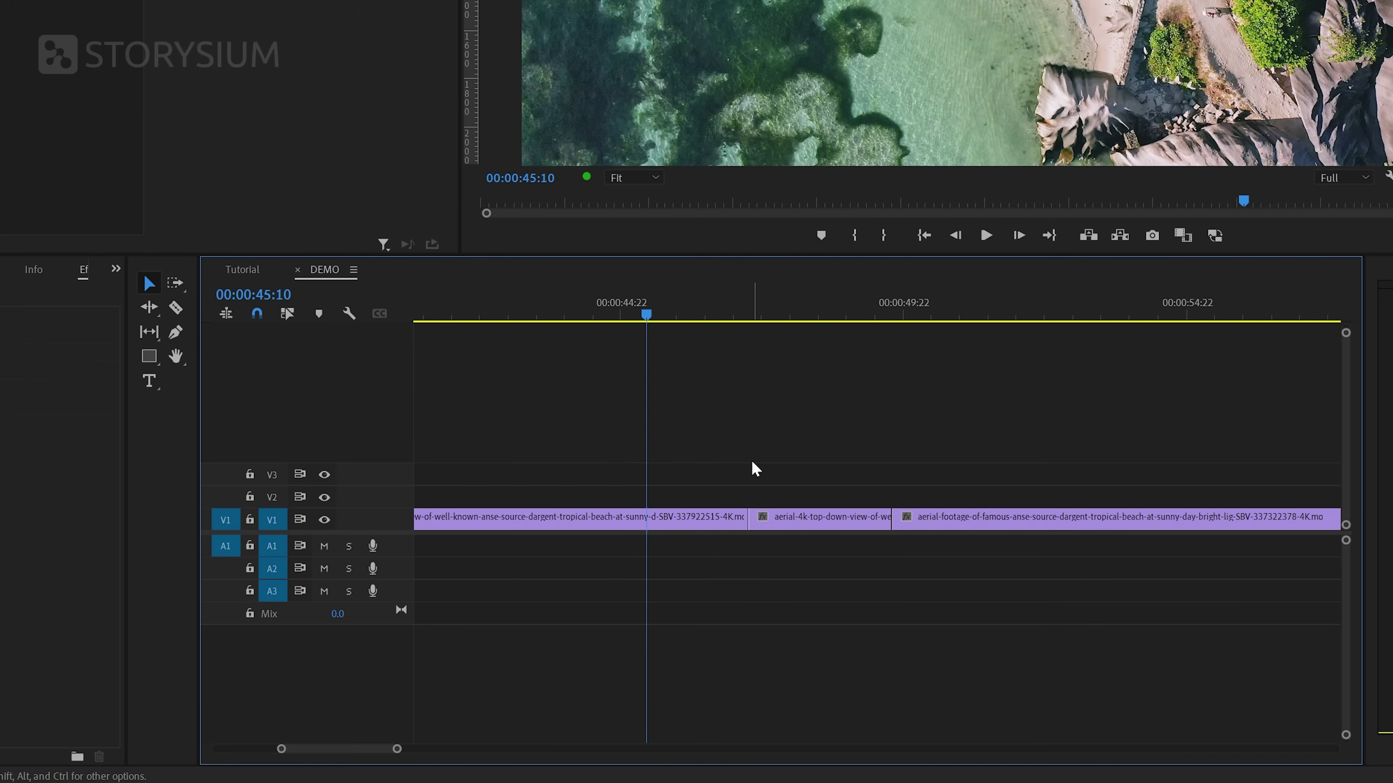
{"action": "left_click_drag", "start_coordinate": [769, 509], "coordinate": [771, 494]}
{"action": "left_click", "coordinate": [780, 317]}
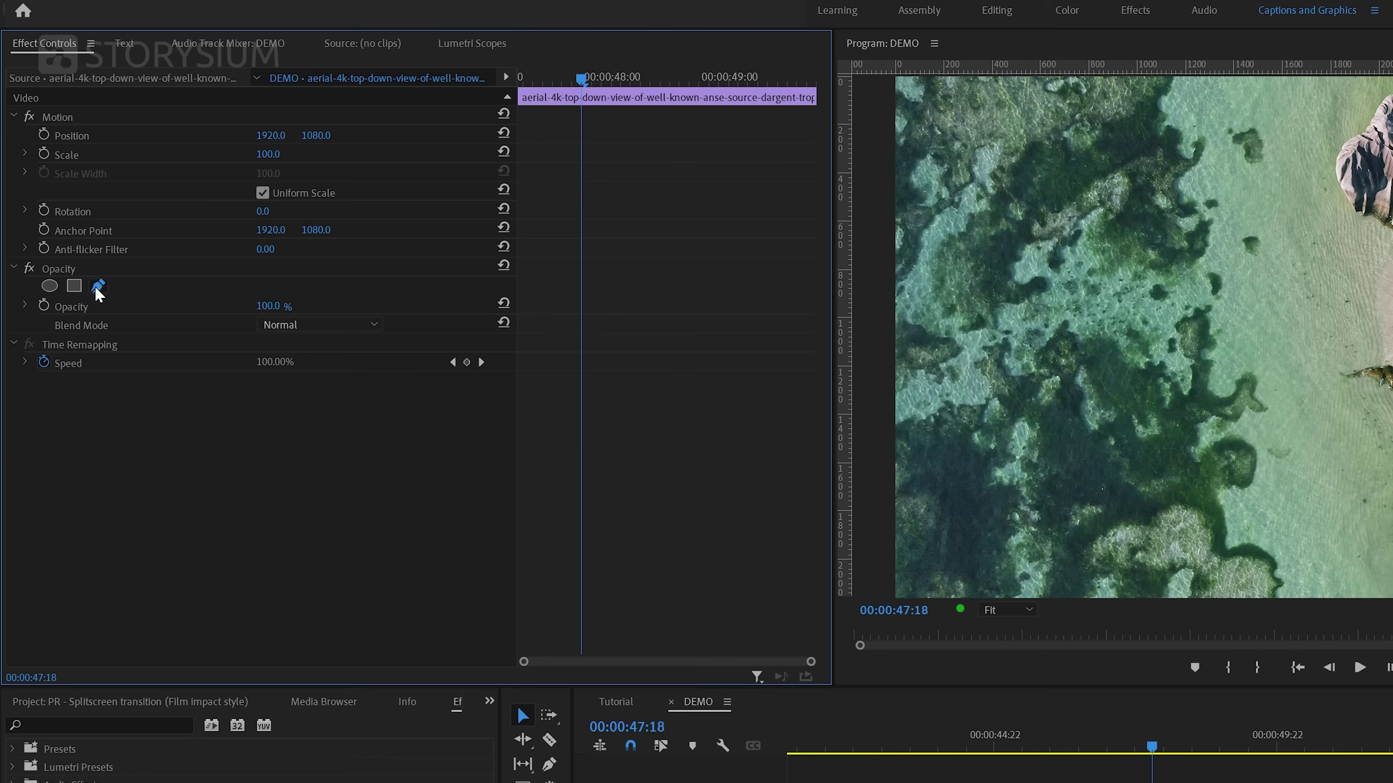
- At 100% monitor view, draw a pen mask on the V1 section starting at the top-left and bottom-left corners
{"action": "left_click", "coordinate": [97, 287]}
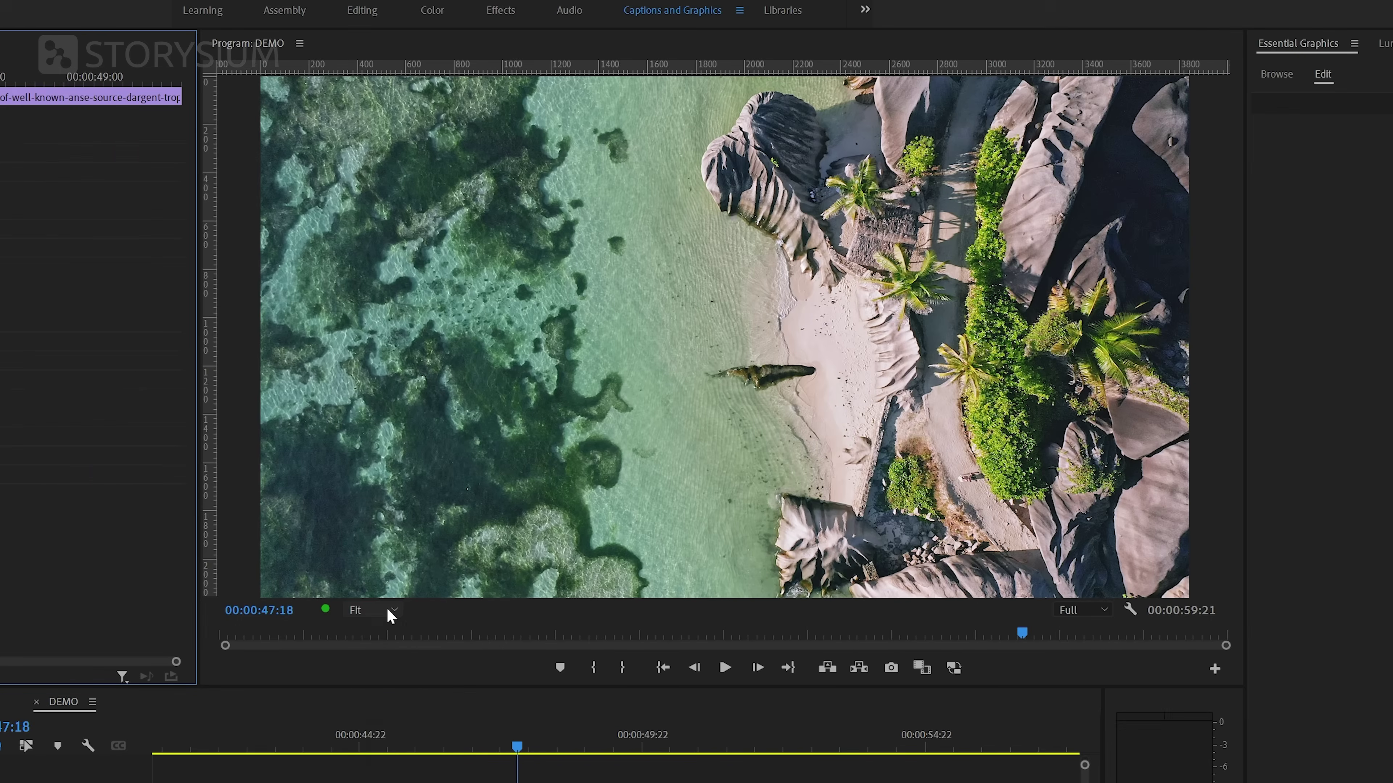
{"action": "left_click", "coordinate": [1009, 610]}
{"action": "left_click", "coordinate": [389, 733]}
{"action": "left_click_drag", "start_coordinate": [510, 593], "coordinate": [187, 581]}
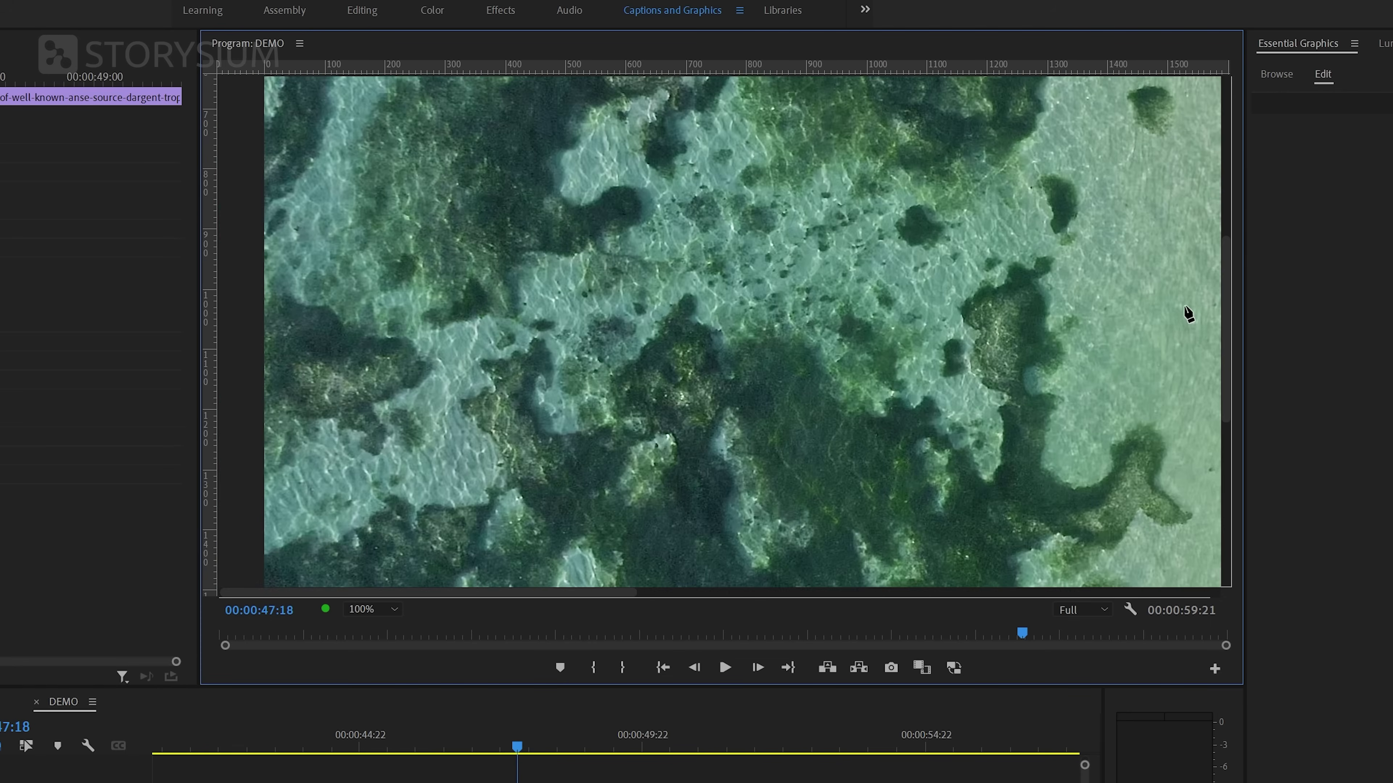
{"action": "left_click_drag", "start_coordinate": [1227, 373], "coordinate": [1172, 560]}
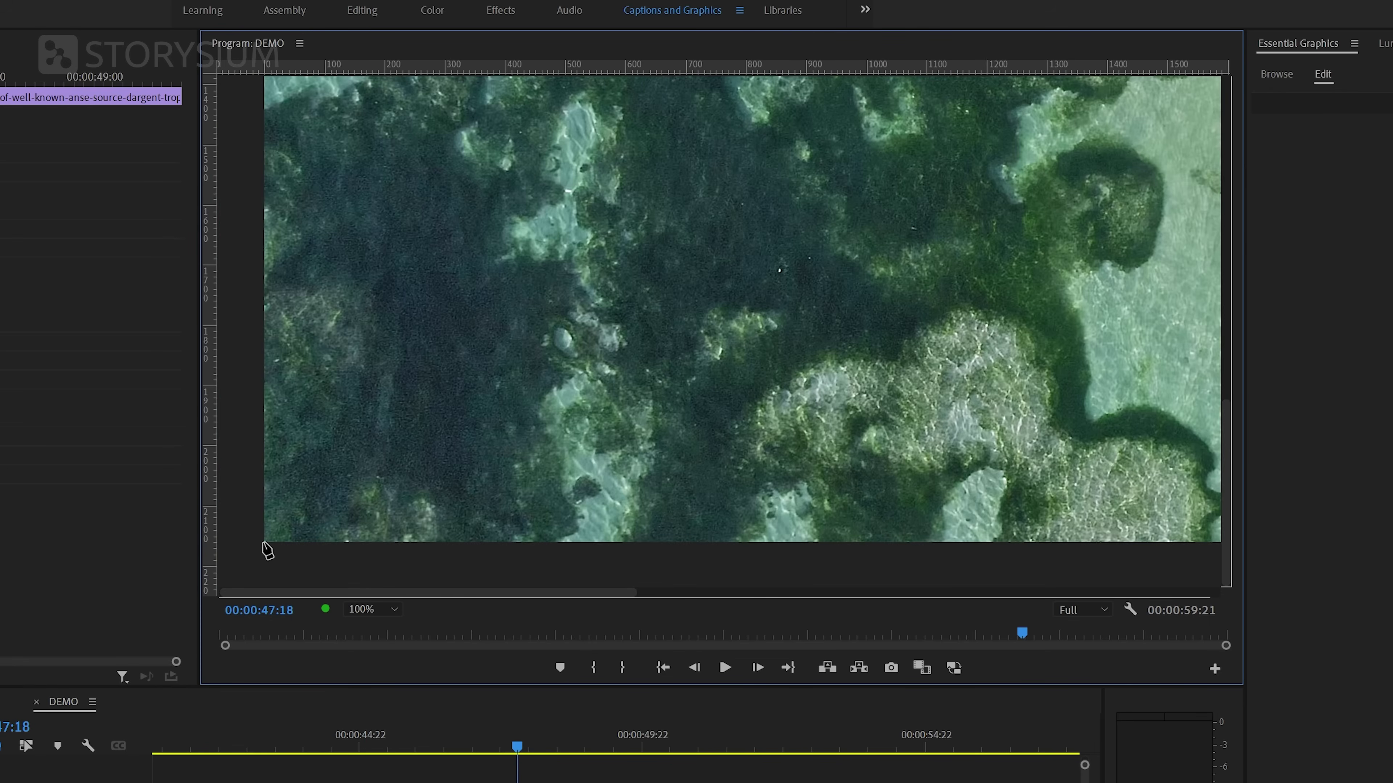
{"action": "left_click_drag", "start_coordinate": [408, 591], "coordinate": [441, 591]}
{"action": "left_click_drag", "start_coordinate": [1225, 439], "coordinate": [807, 131]}
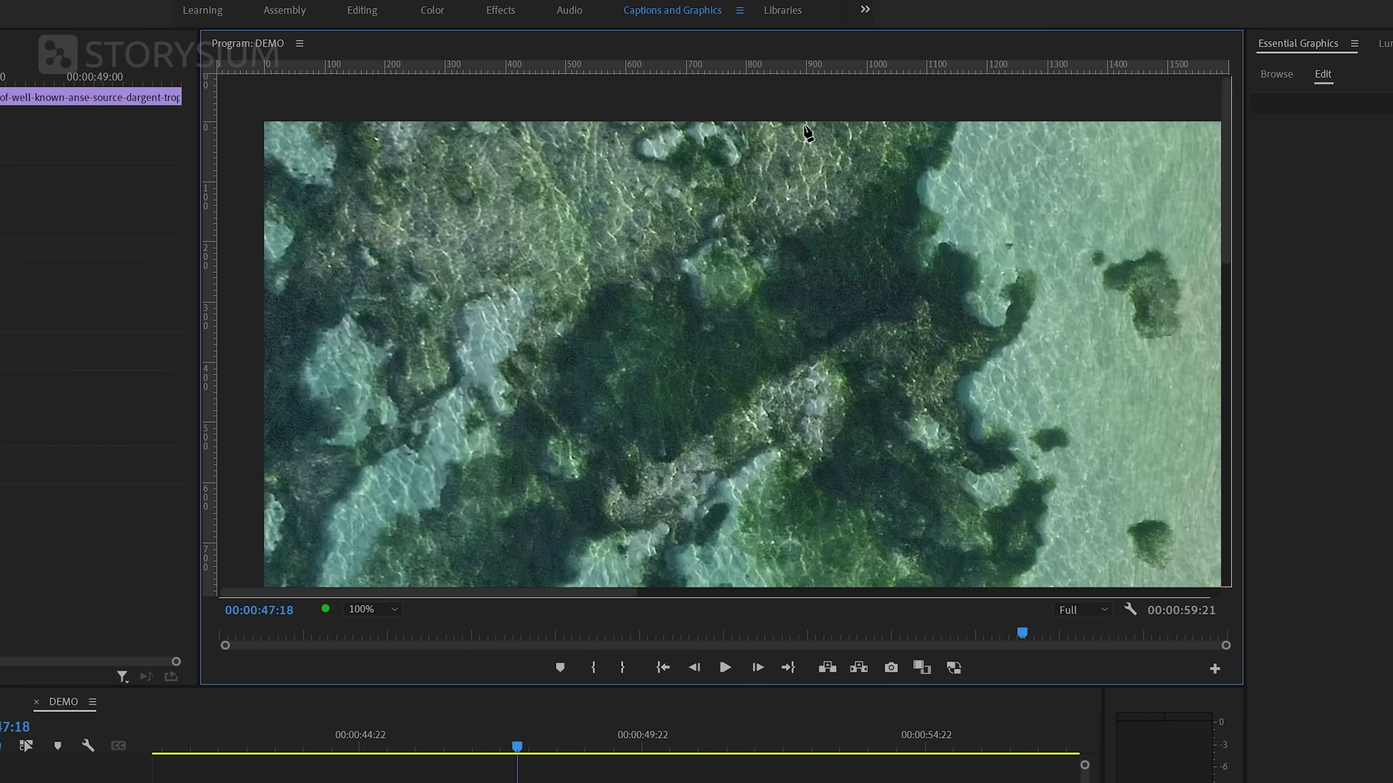
{"action": "left_click", "coordinate": [264, 120]}
{"action": "left_click_drag", "start_coordinate": [1226, 219], "coordinate": [1233, 590]}
{"action": "left_click", "coordinate": [261, 543]}
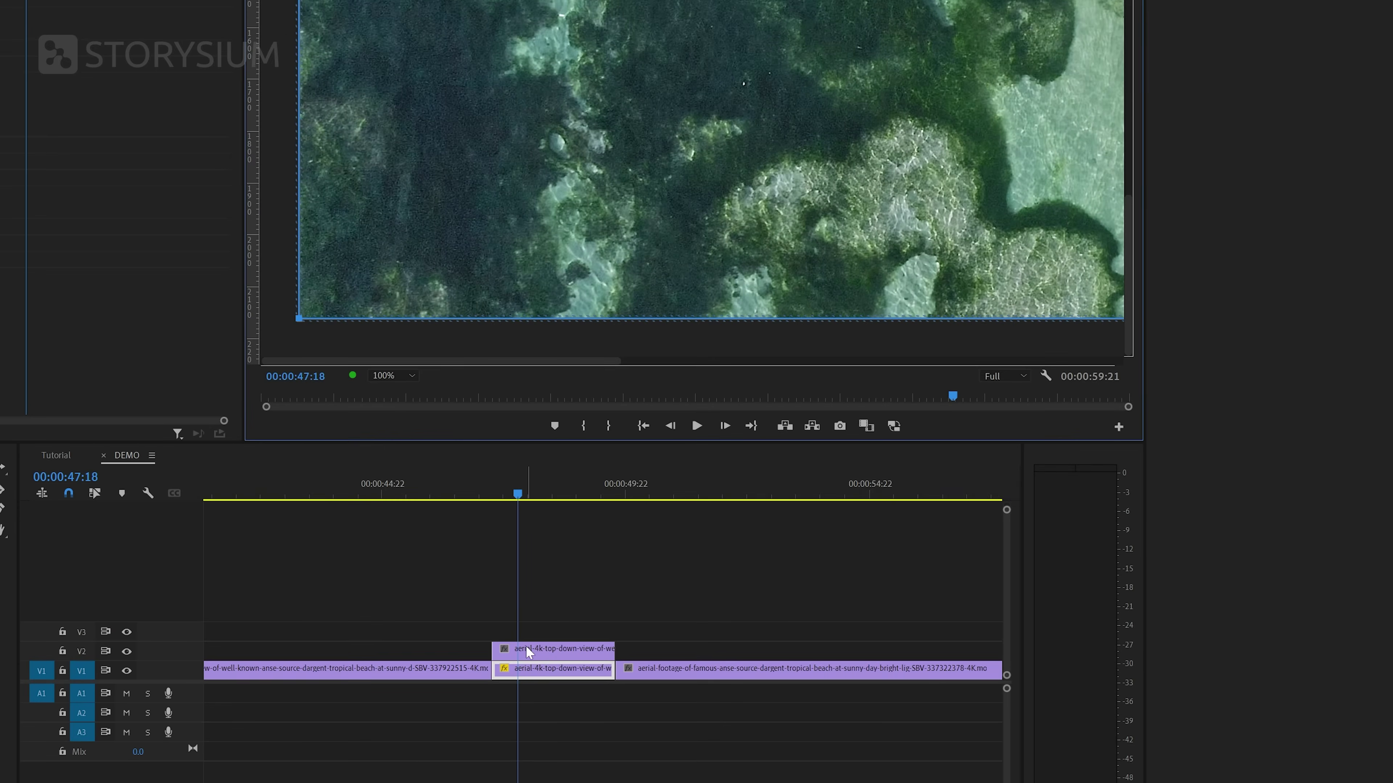
- Mask the V2 copy with points at the top-right, top-left and bottom-right frame corners
{"action": "left_click", "coordinate": [528, 652]}
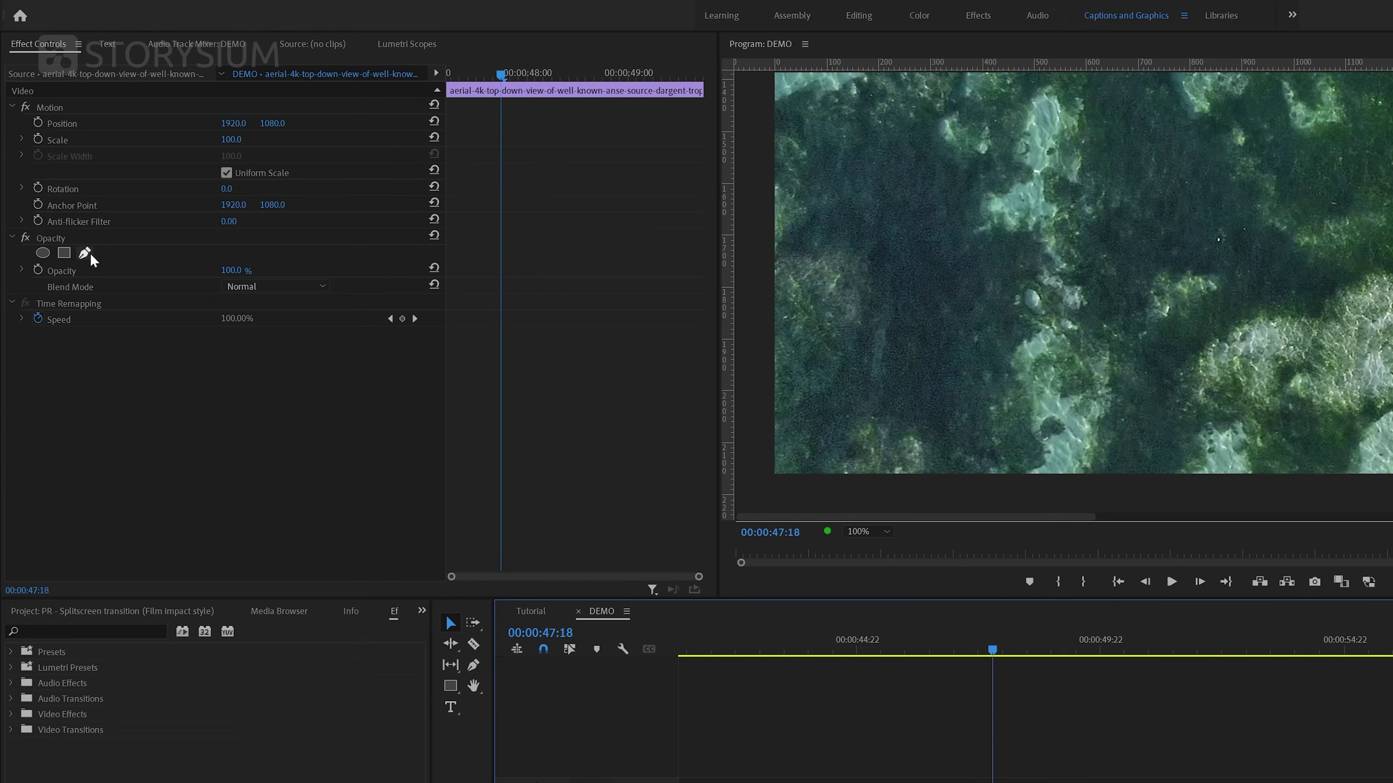
{"action": "left_click", "coordinate": [87, 255]}
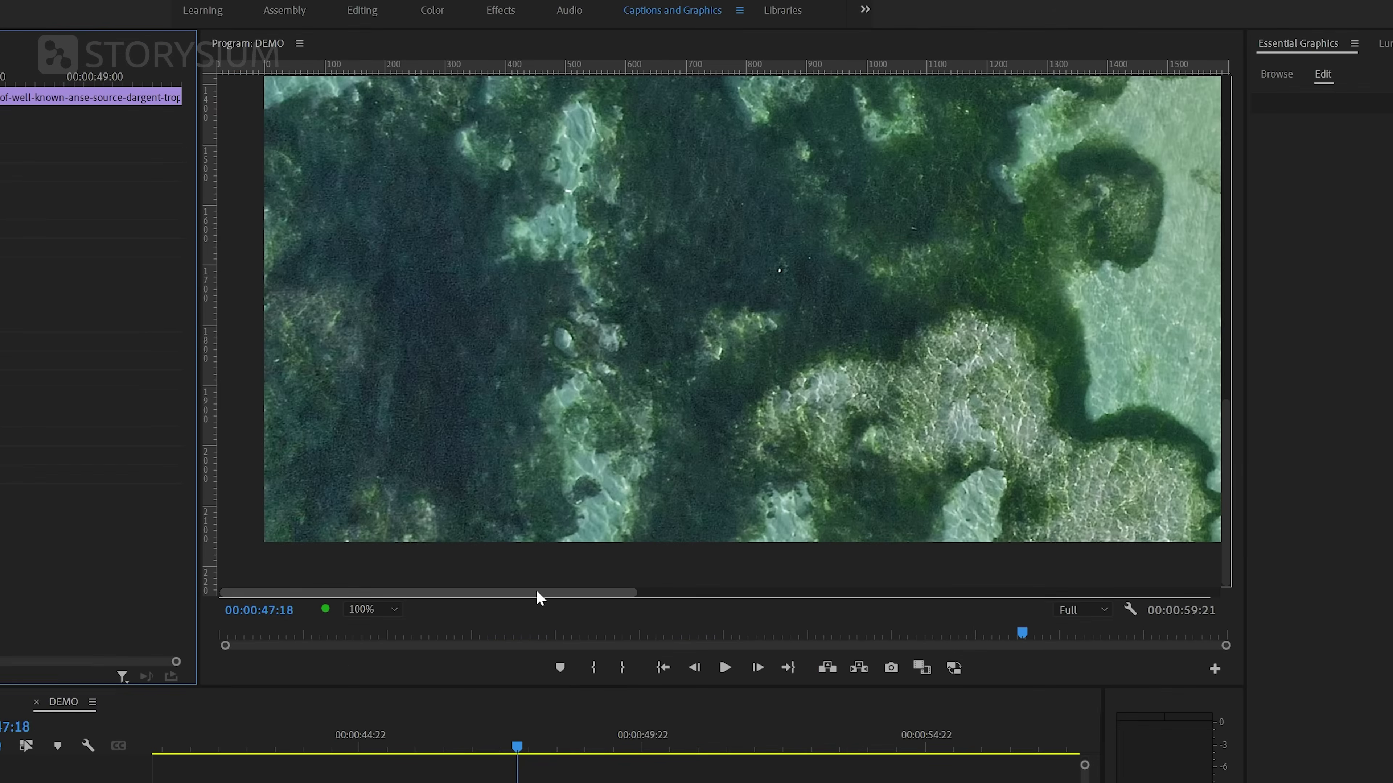
{"action": "left_click_drag", "start_coordinate": [537, 592], "coordinate": [1228, 605]}
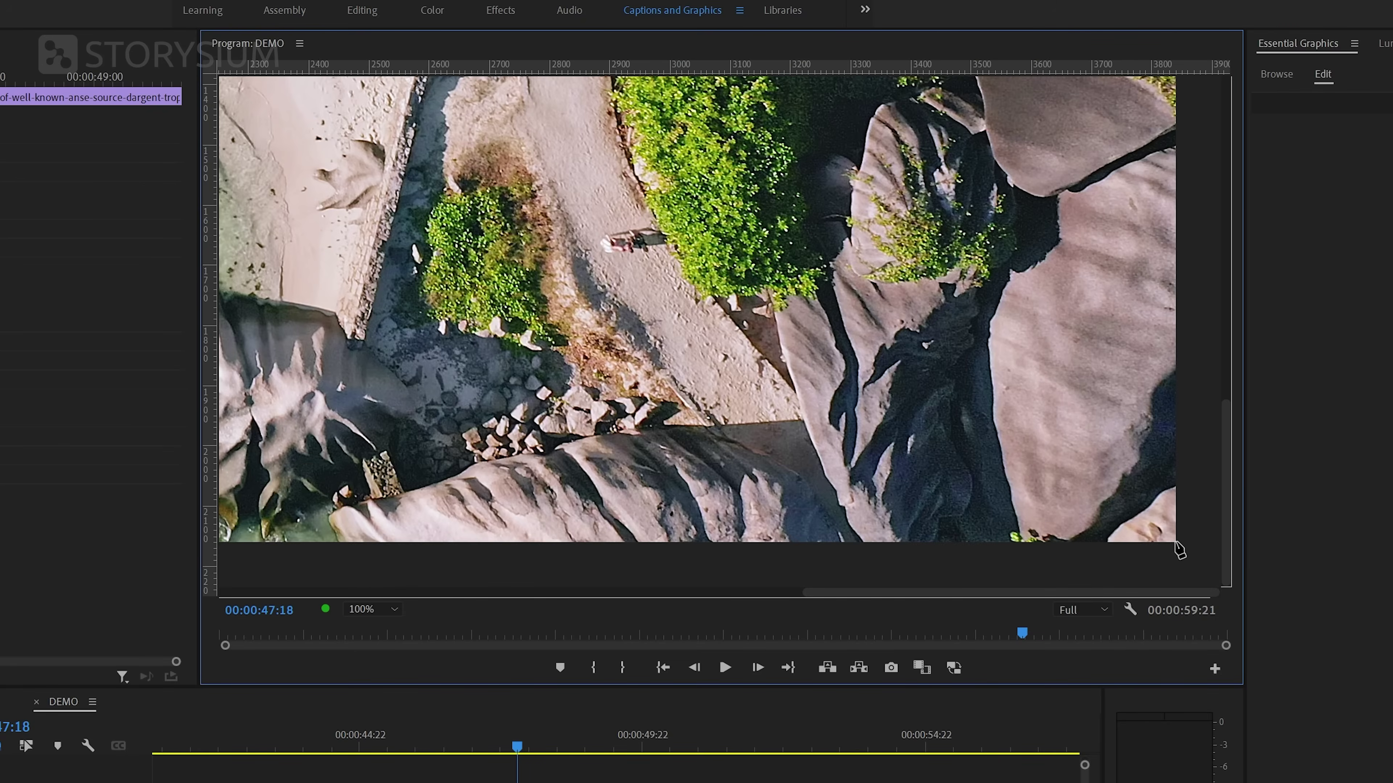
{"action": "left_click_drag", "start_coordinate": [1226, 461], "coordinate": [1243, 83]}
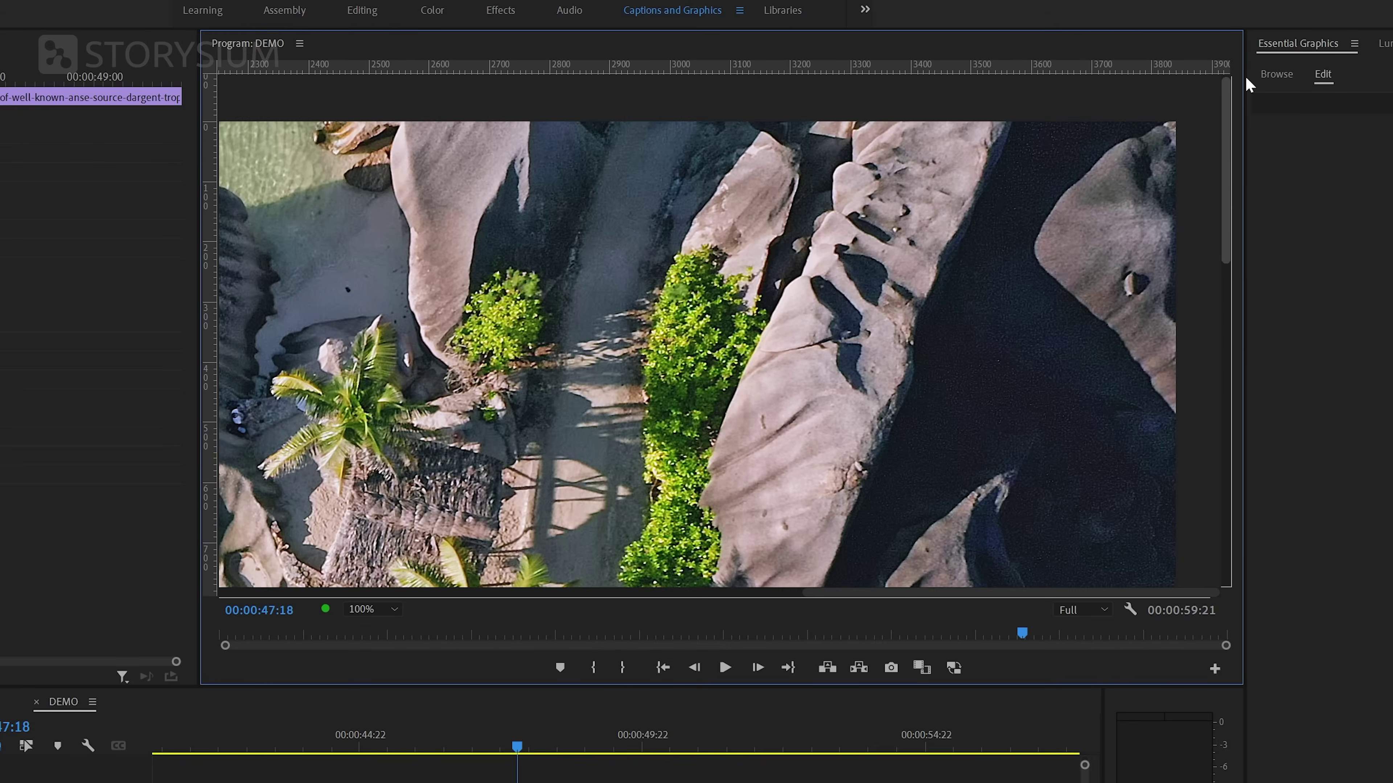
{"action": "left_click", "coordinate": [1176, 120]}
{"action": "left_click_drag", "start_coordinate": [1051, 593], "coordinate": [233, 591]}
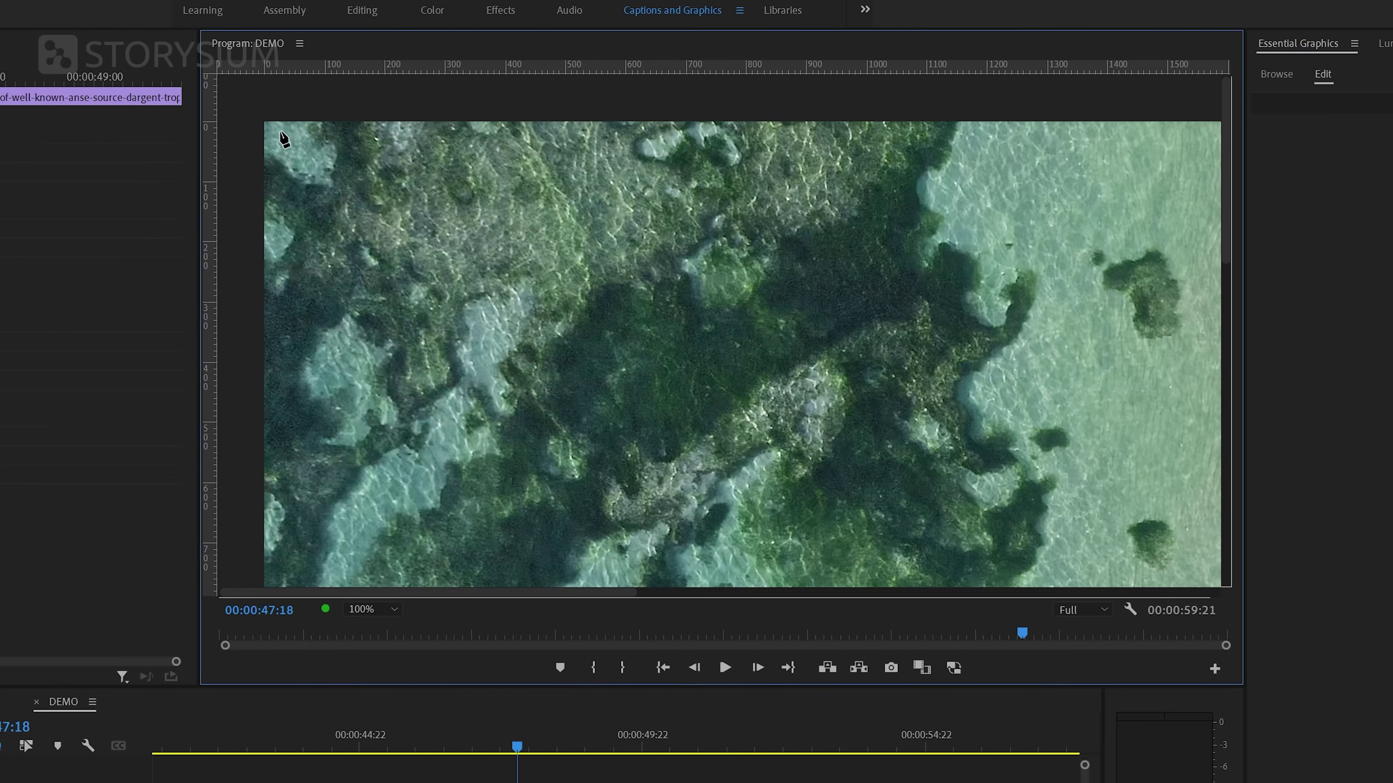
{"action": "left_click", "coordinate": [263, 120]}
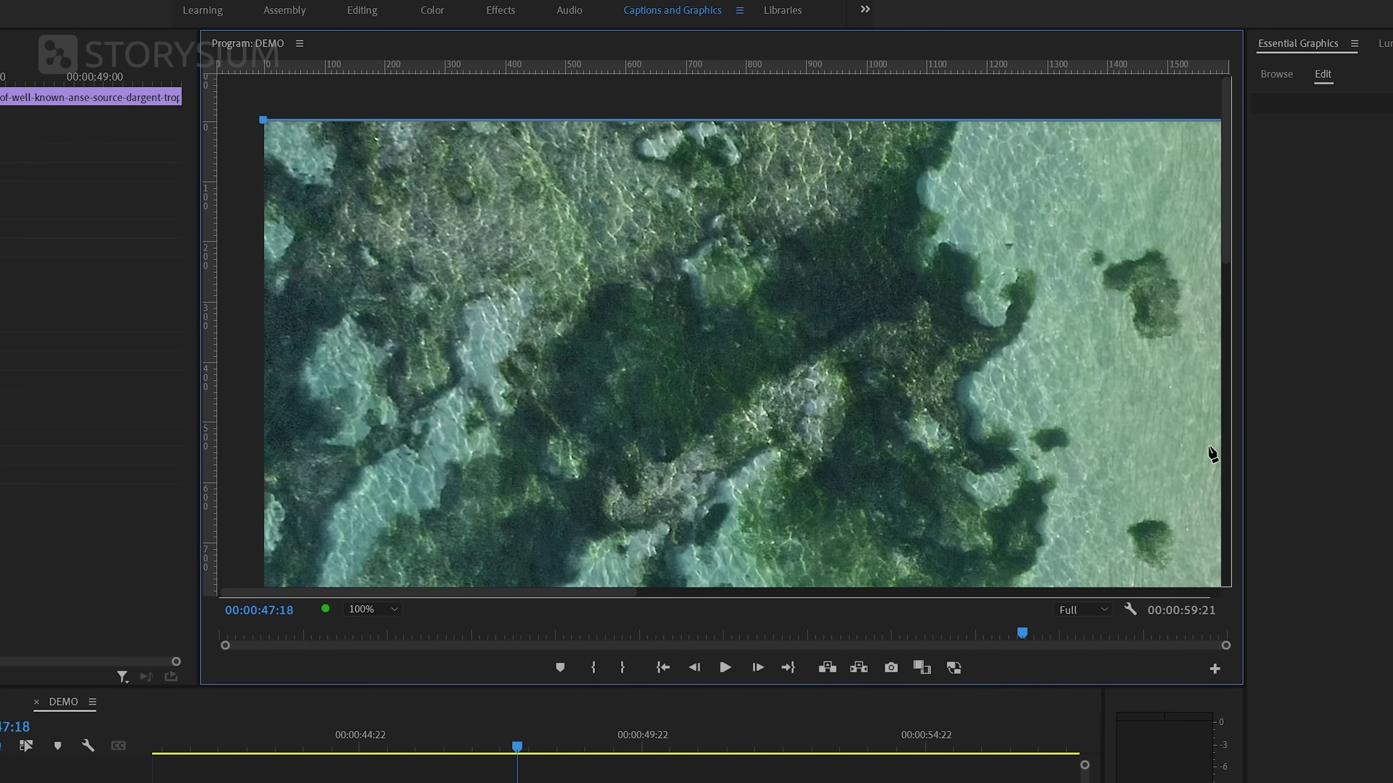
{"action": "left_click_drag", "start_coordinate": [1229, 270], "coordinate": [1222, 598]}
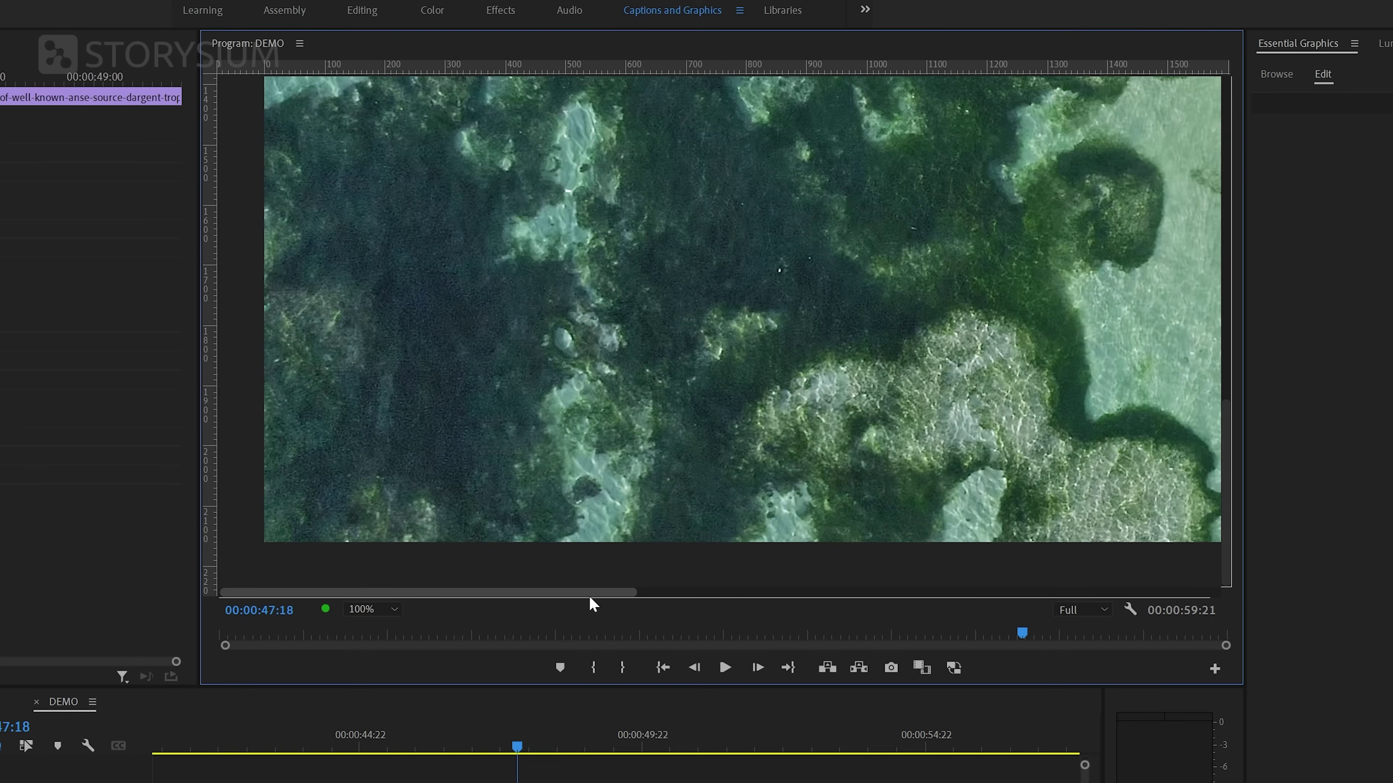
{"action": "left_click_drag", "start_coordinate": [592, 594], "coordinate": [1228, 619]}
{"action": "left_click", "coordinate": [1176, 545]}
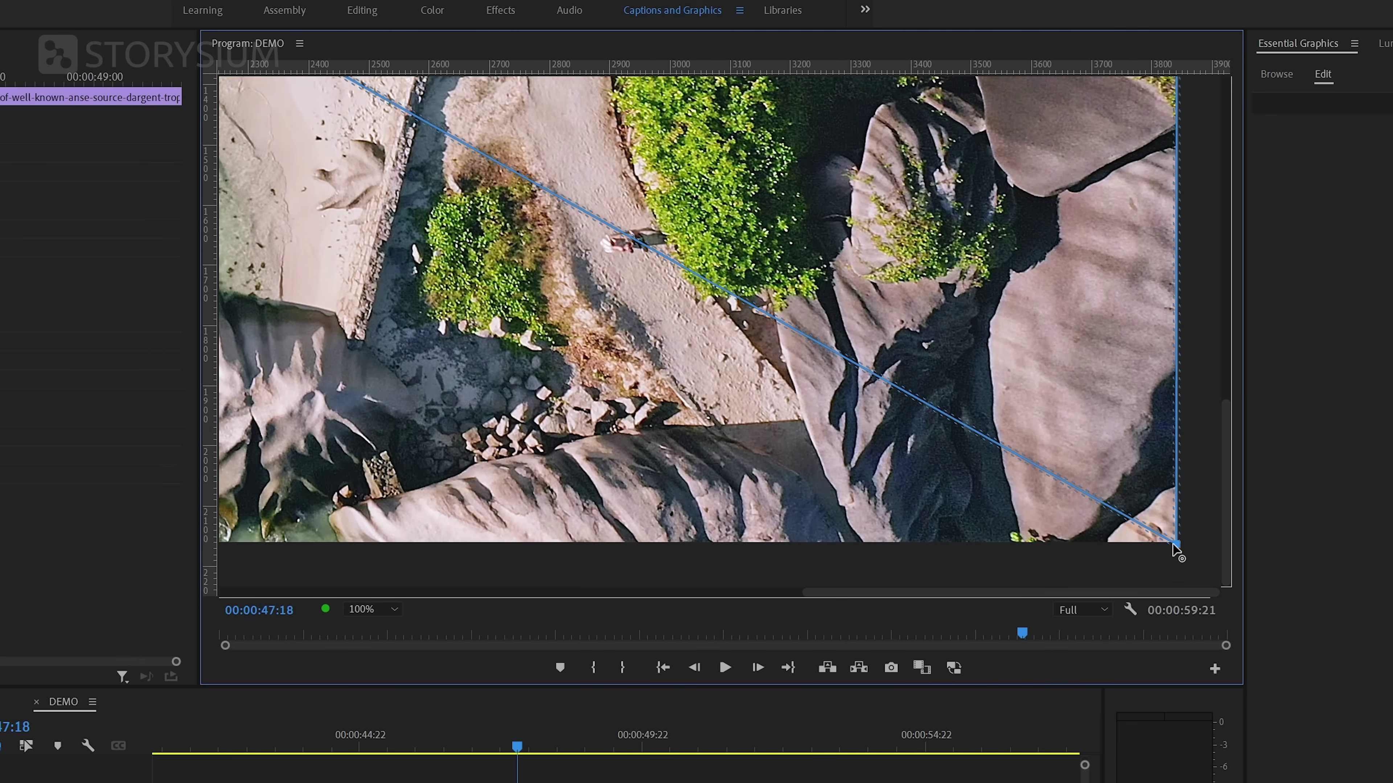
- Fit the frame in the monitor and toggle V2 and V1 visibility to check each mask
{"action": "left_click", "coordinate": [362, 609]}
{"action": "left_click", "coordinate": [366, 630]}
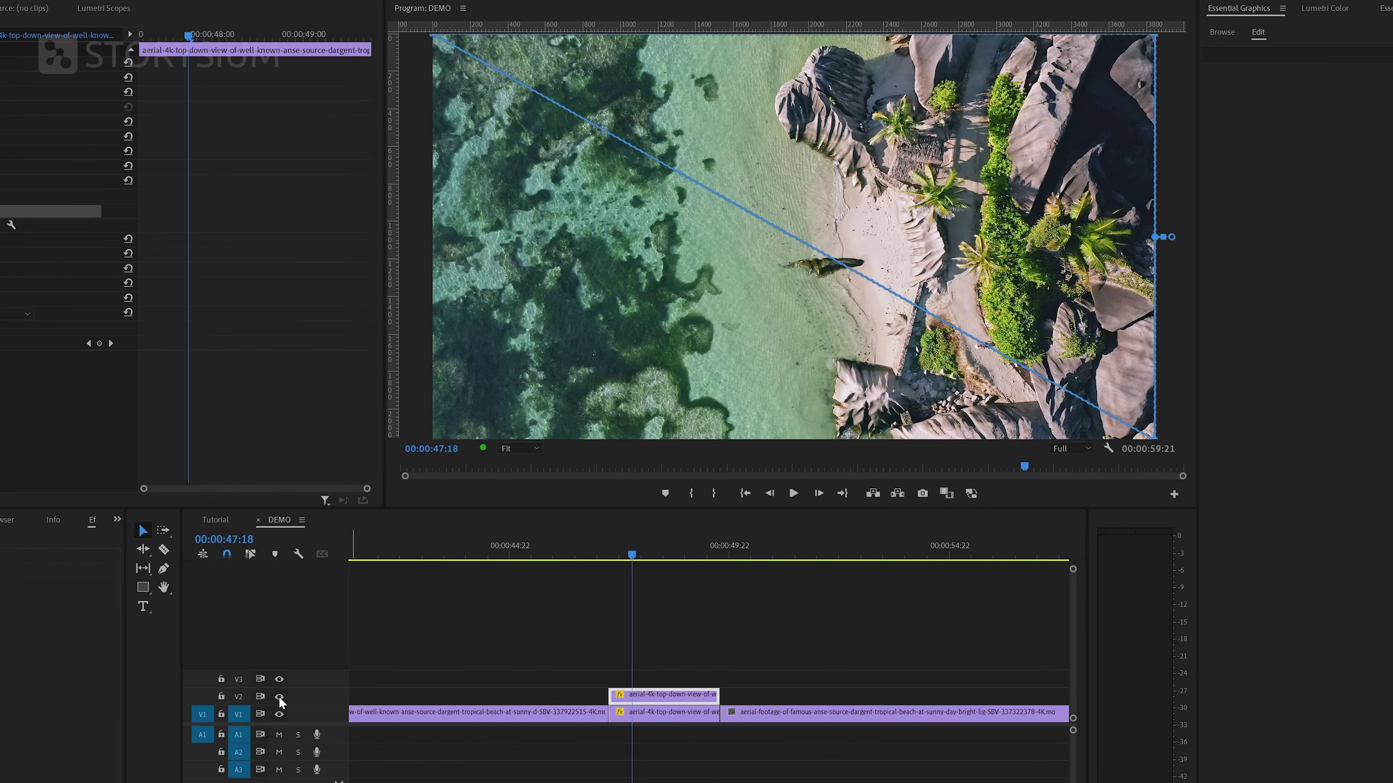
{"action": "left_click", "coordinate": [279, 697]}
{"action": "left_click", "coordinate": [280, 696]}
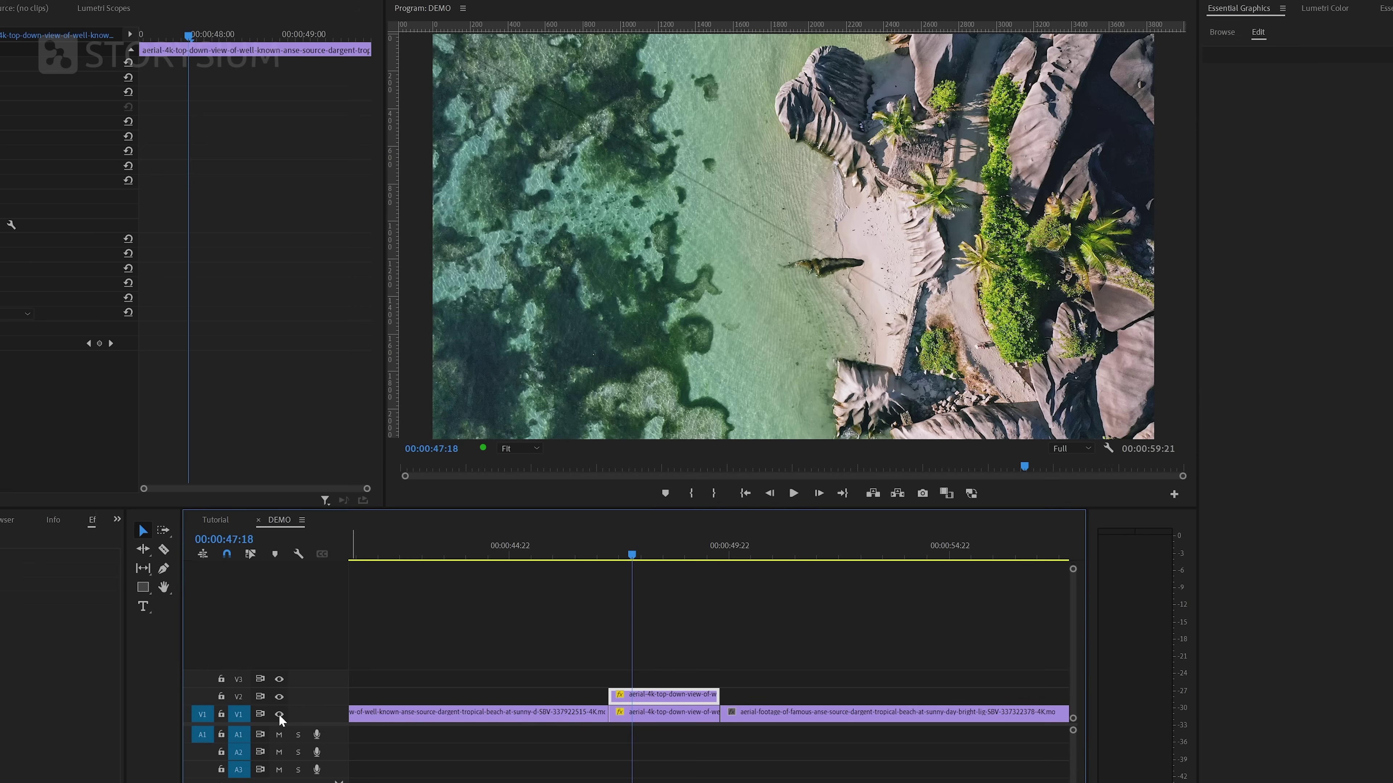
{"action": "left_click", "coordinate": [280, 714]}
{"action": "left_click", "coordinate": [279, 714]}
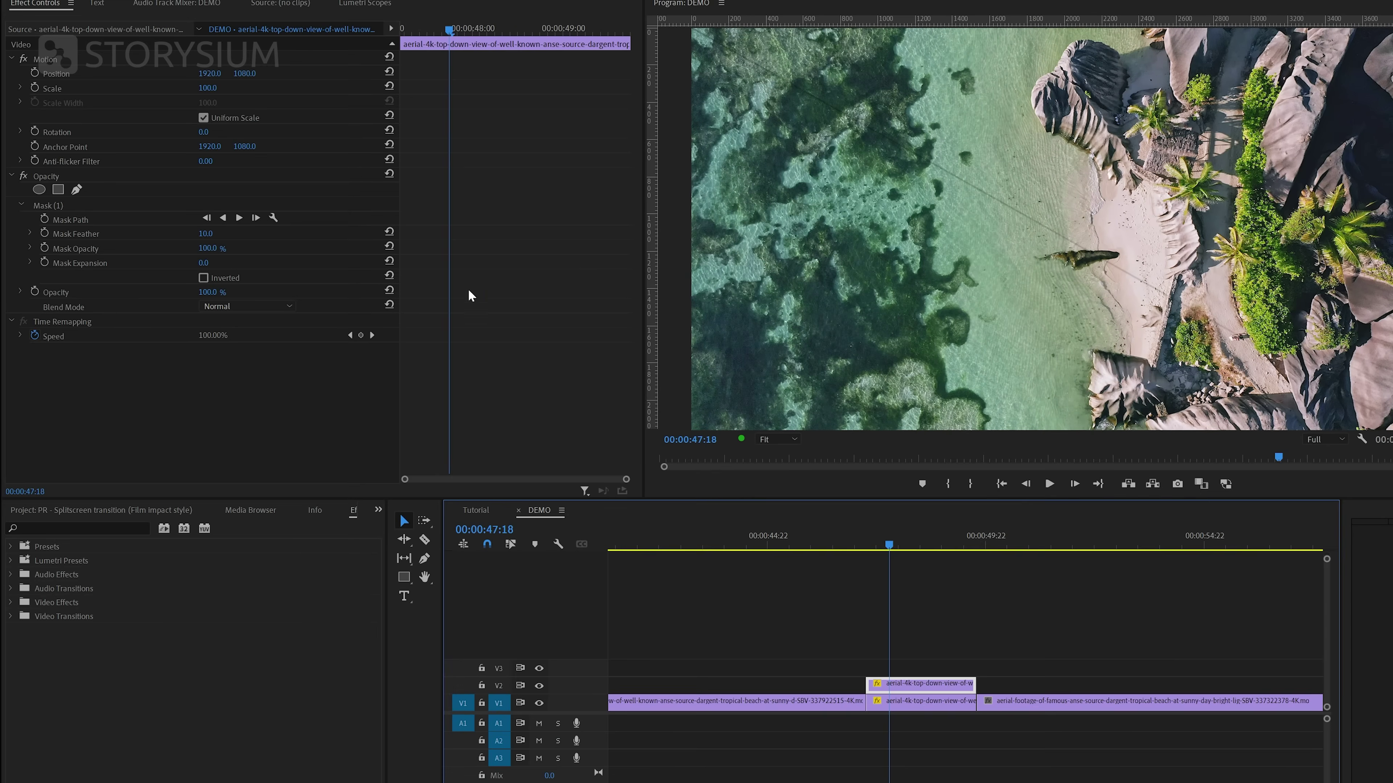
- Set Mask Feather to 0 on both the V2 copy and the V1 section
{"action": "left_click", "coordinate": [210, 232]}
{"action": "type", "text": "0"}
{"action": "key", "text": "Escape"}
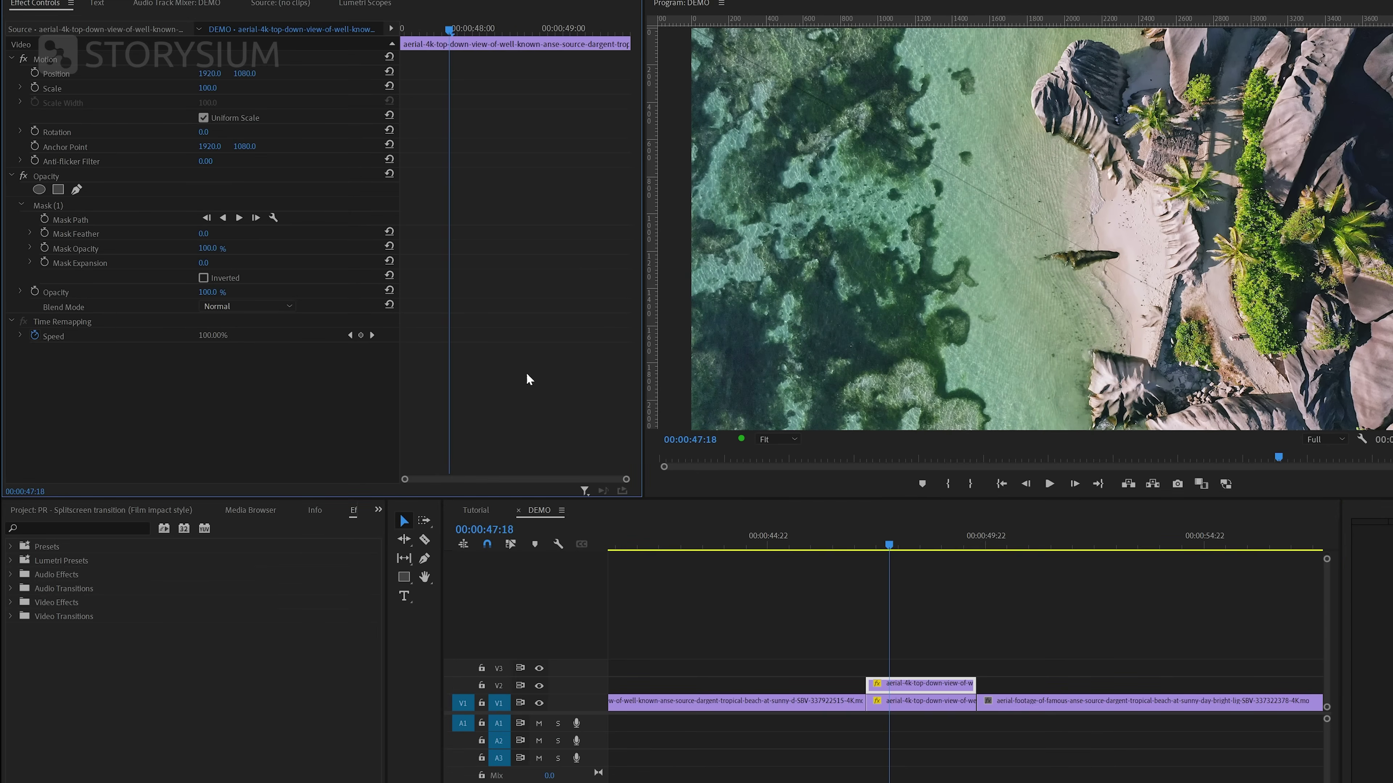
{"action": "left_click", "coordinate": [950, 707]}
{"action": "left_click", "coordinate": [217, 232]}
{"action": "key", "text": "Return"}
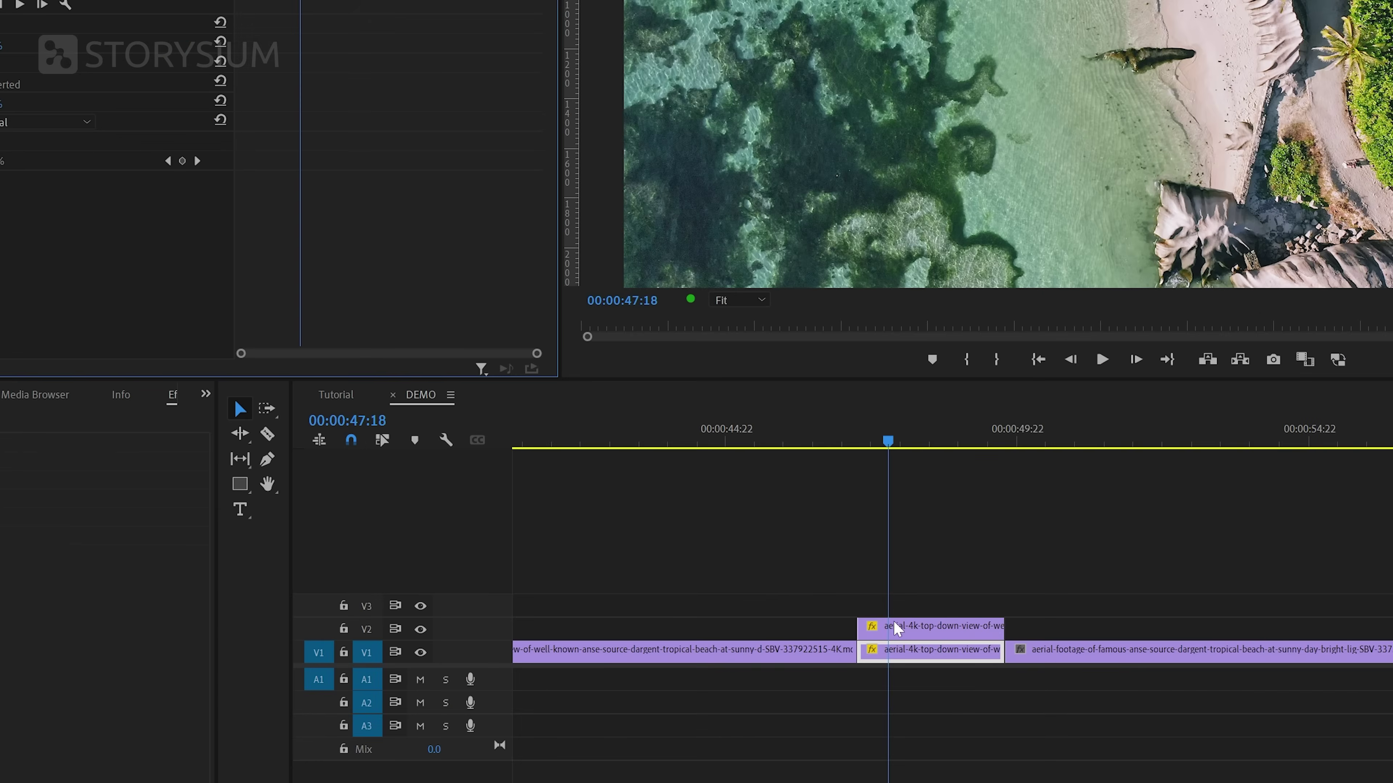
- Nest the V2 copy into a sequence named Top
{"action": "right_click", "coordinate": [895, 628]}
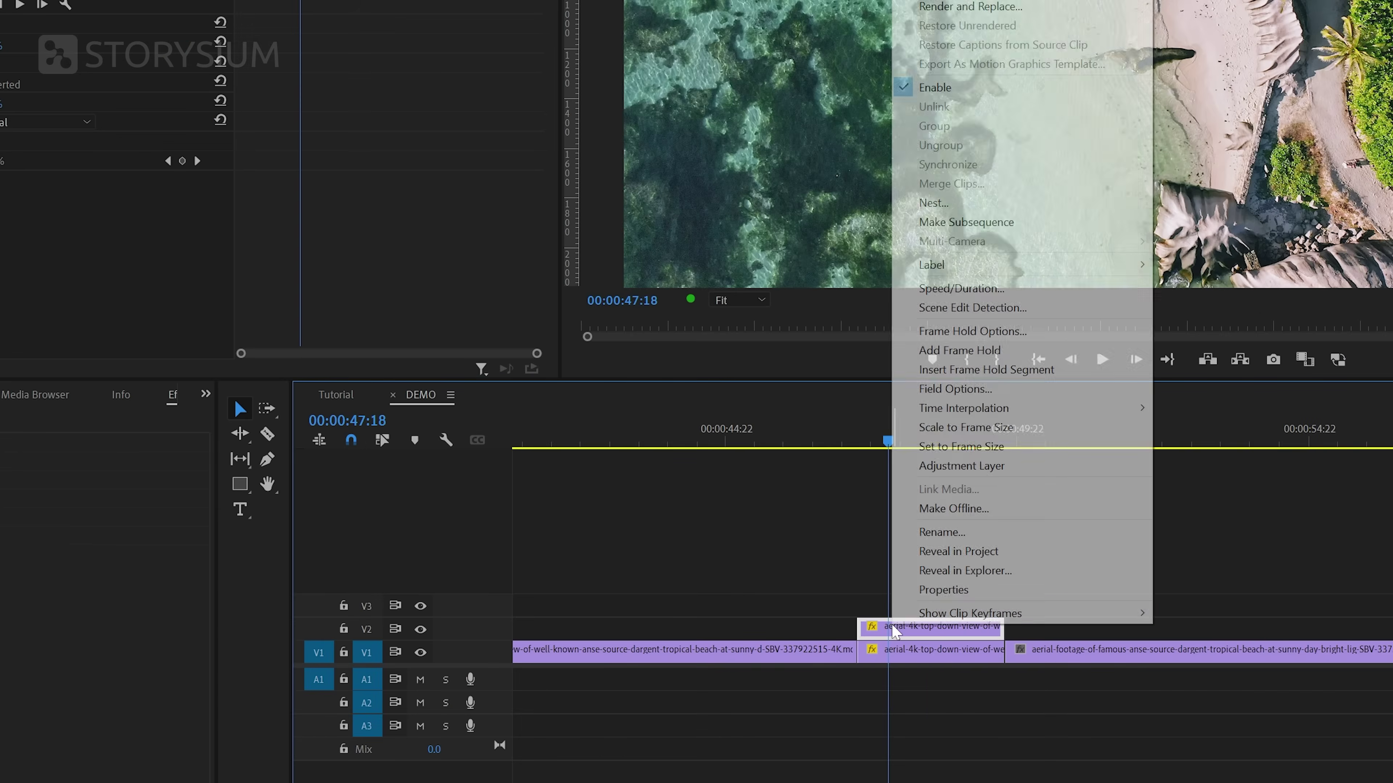
{"action": "left_click", "coordinate": [938, 203]}
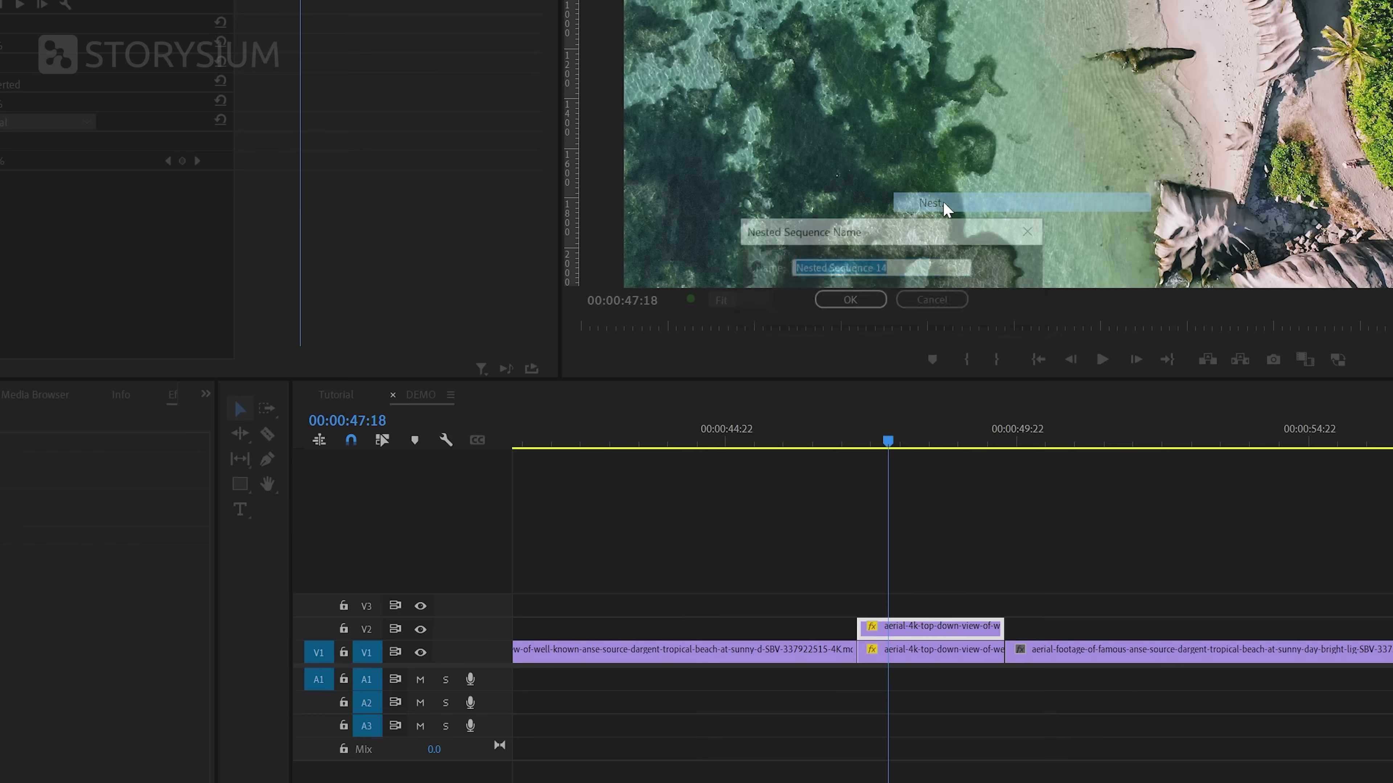
{"action": "type", "text": "Top"}
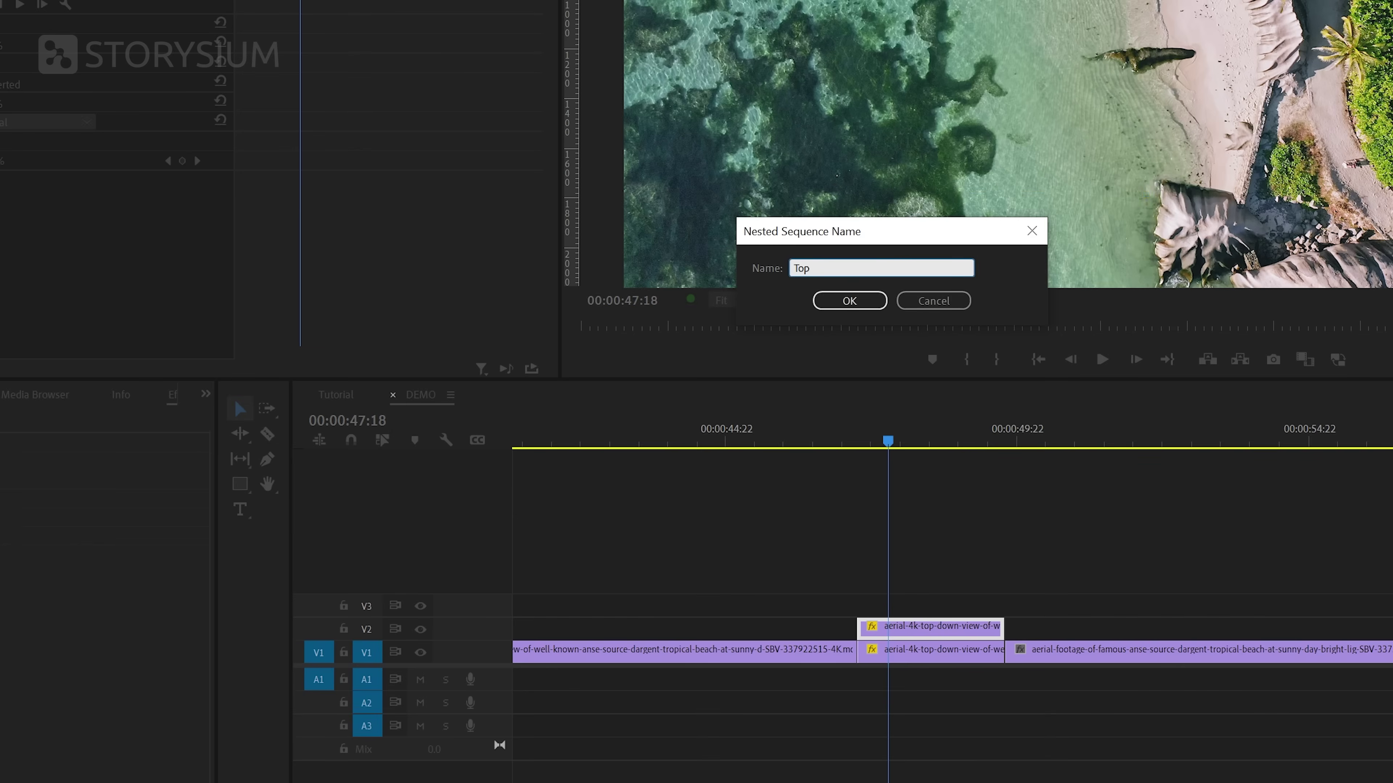
{"action": "key", "text": "Return"}
- Nest the V1 section into a sequence named Bottom
{"action": "right_click", "coordinate": [917, 651]}
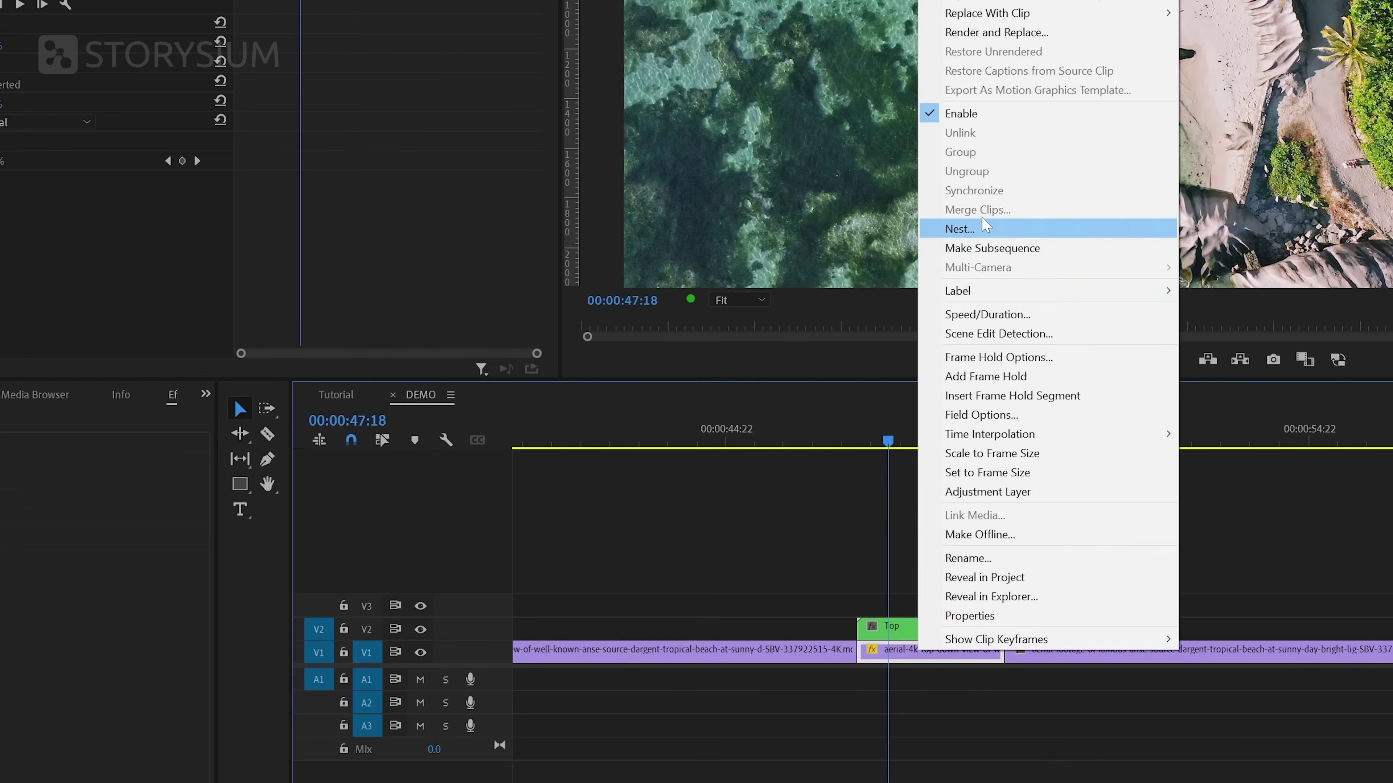
{"action": "left_click", "coordinate": [985, 226]}
{"action": "type", "text": "Bot"}
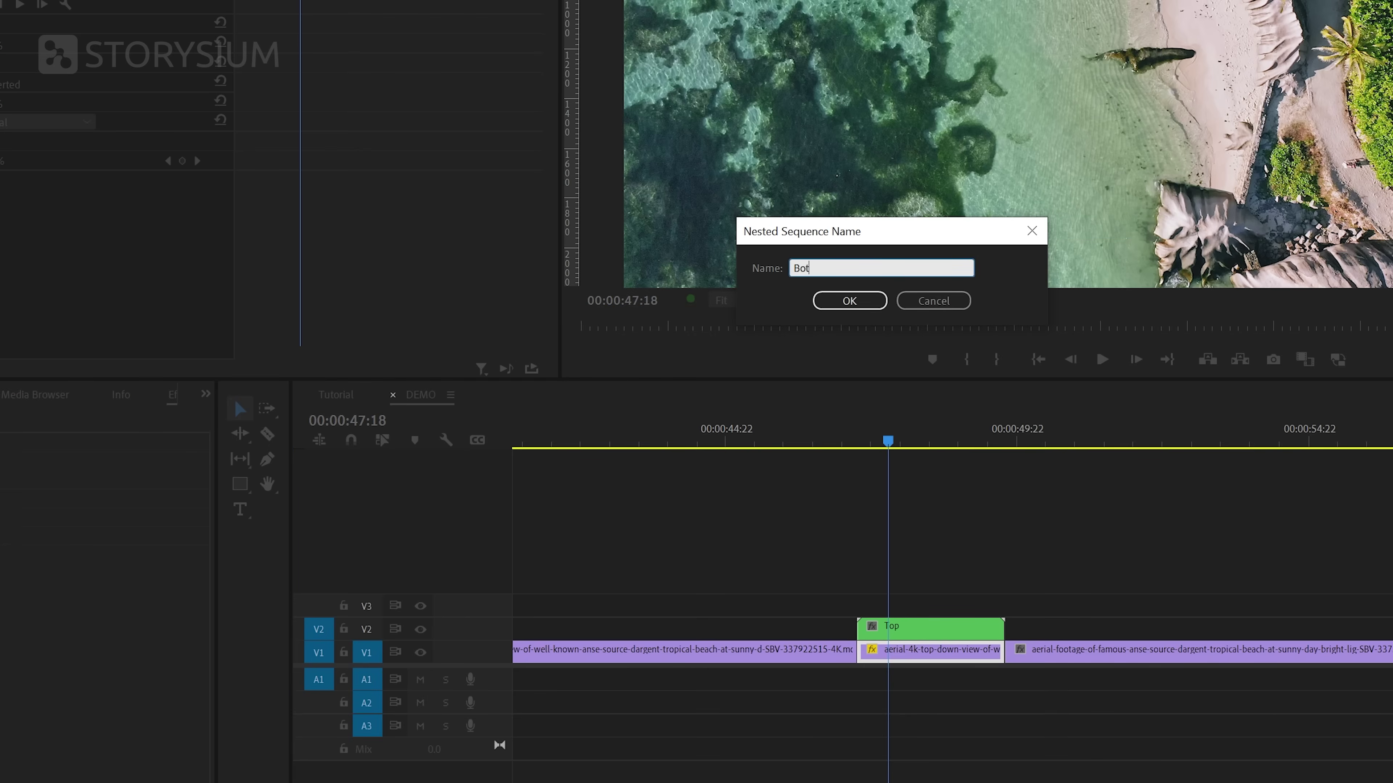
{"action": "type", "text": "tom"}
{"action": "key", "text": "Return"}
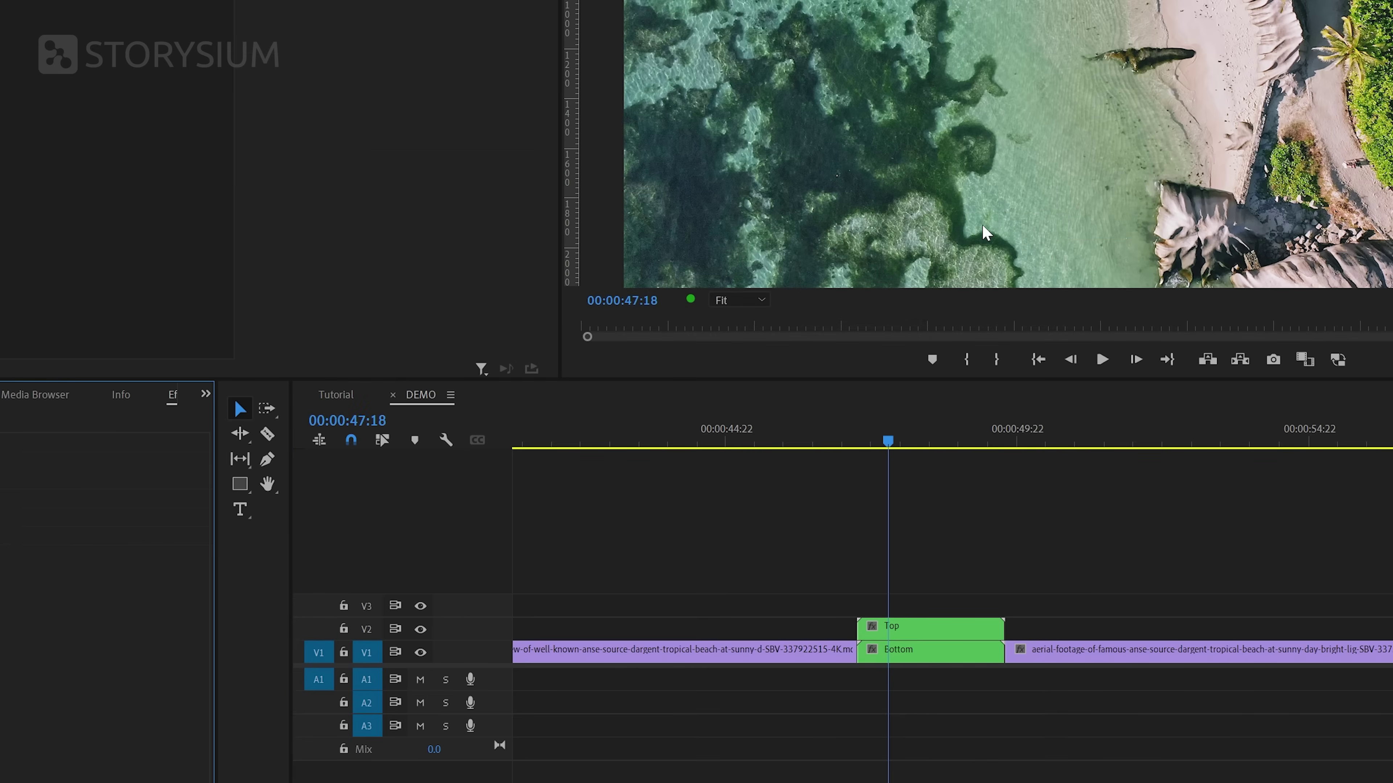
- Apply the Transform effect to both the Bottom and Top clips
{"action": "left_click", "coordinate": [162, 290]}
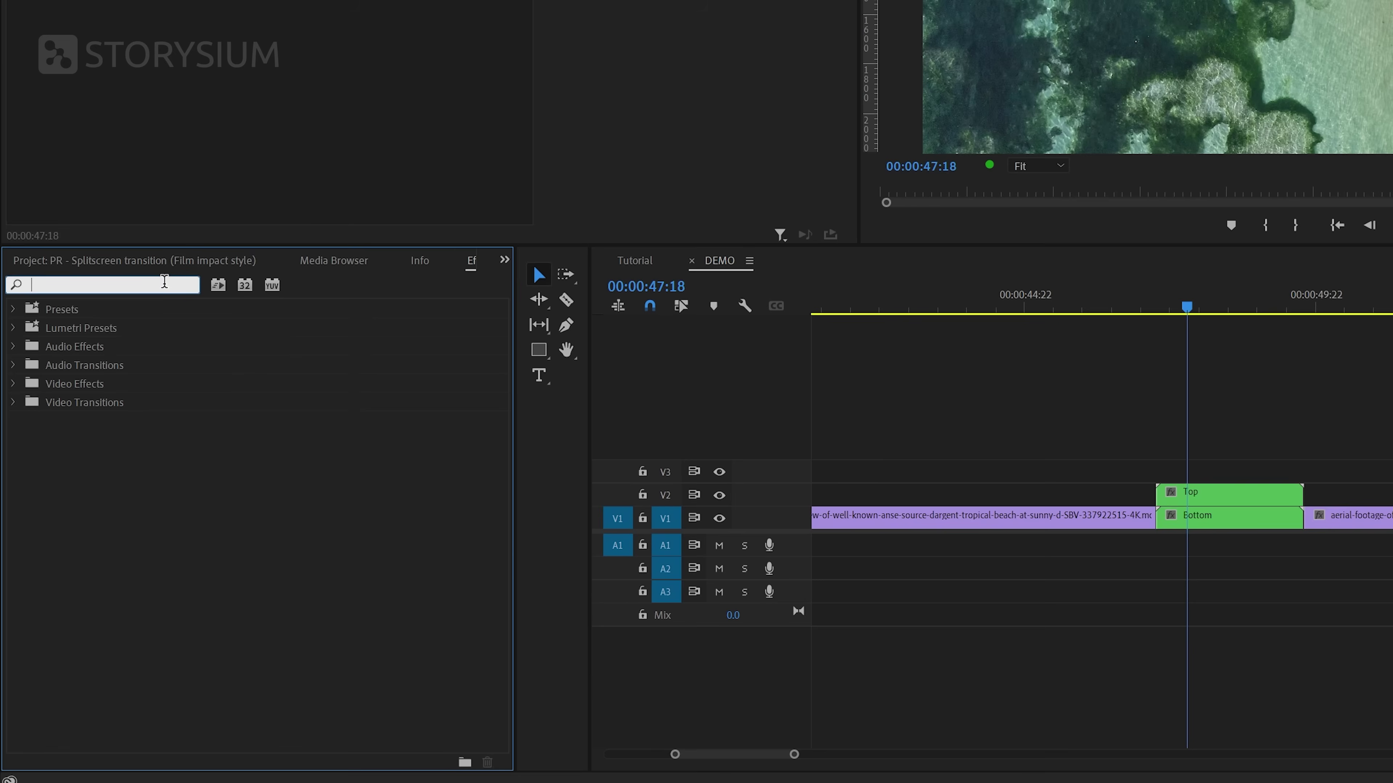
{"action": "type", "text": "transf"}
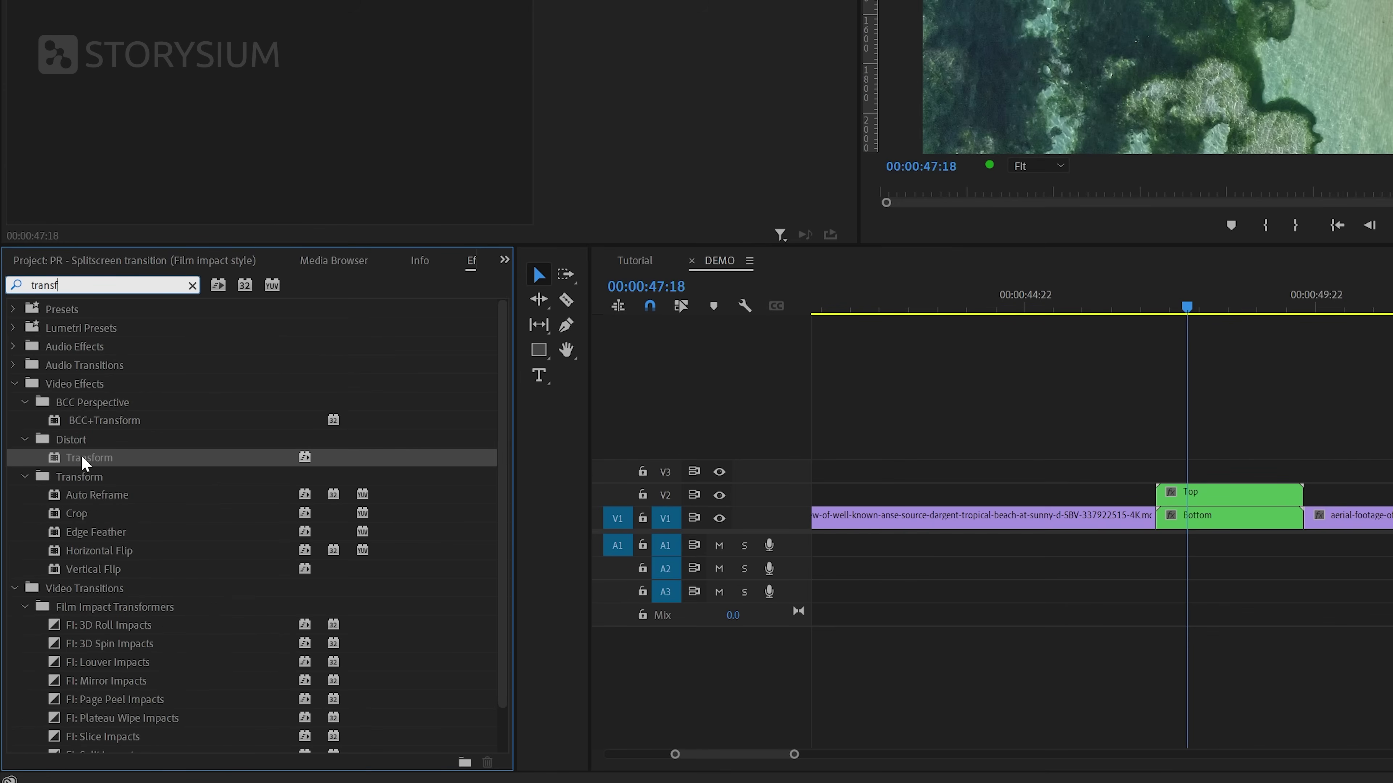
{"action": "left_click_drag", "start_coordinate": [82, 466], "coordinate": [1243, 516]}
{"action": "left_click_drag", "start_coordinate": [99, 461], "coordinate": [1197, 501]}
- Keyframe the Bottom clip's Transform Position at 1536, 1296
{"action": "left_click", "coordinate": [1189, 520]}
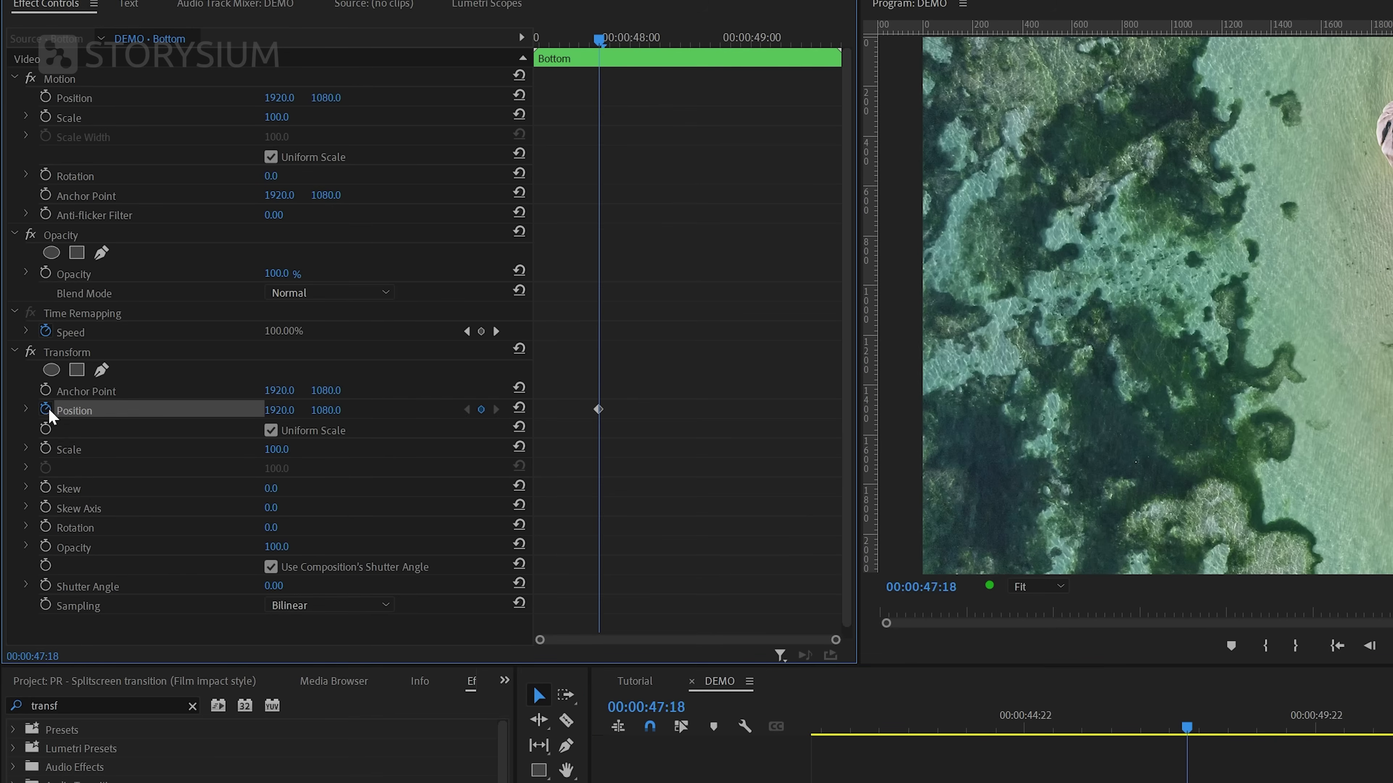
{"action": "left_click_drag", "start_coordinate": [597, 409], "coordinate": [523, 420]}
{"action": "left_click", "coordinate": [285, 405]}
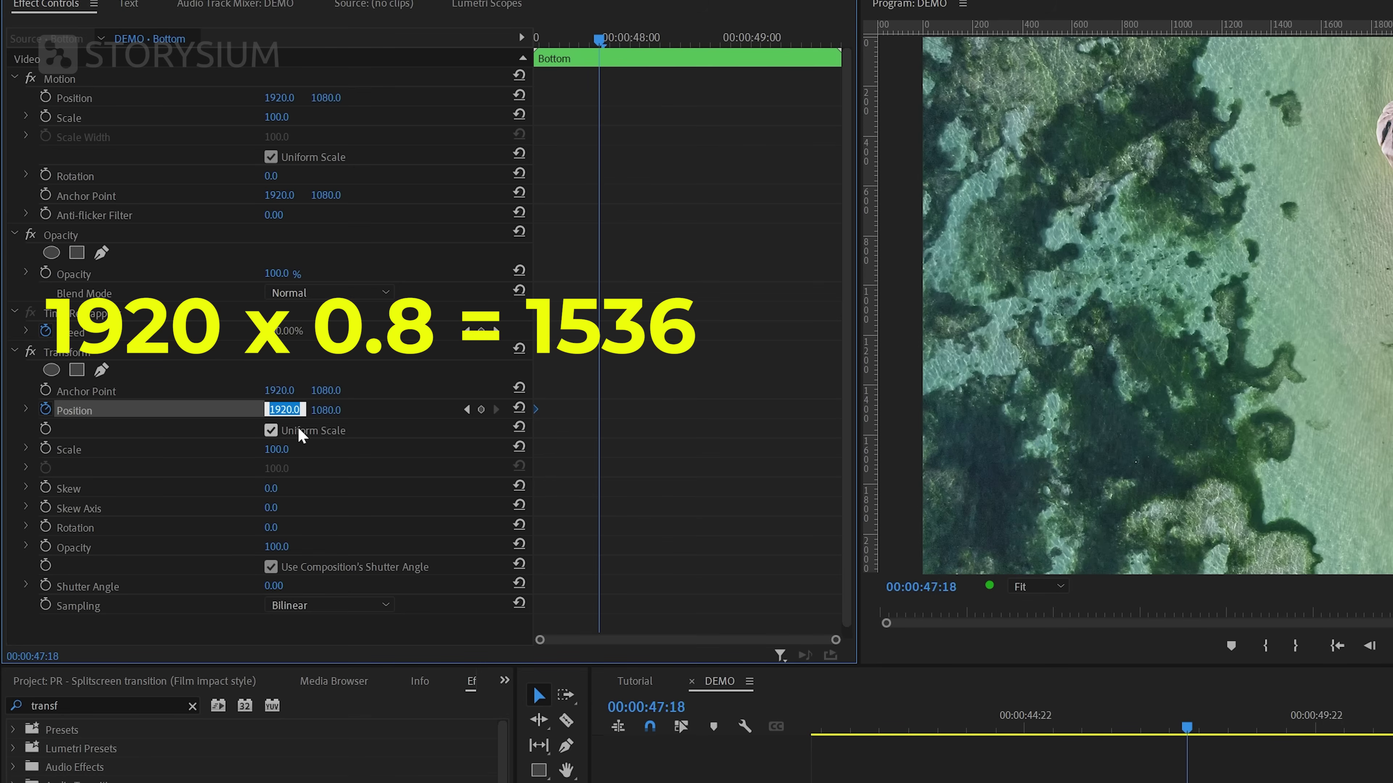
{"action": "type", "text": "1536"}
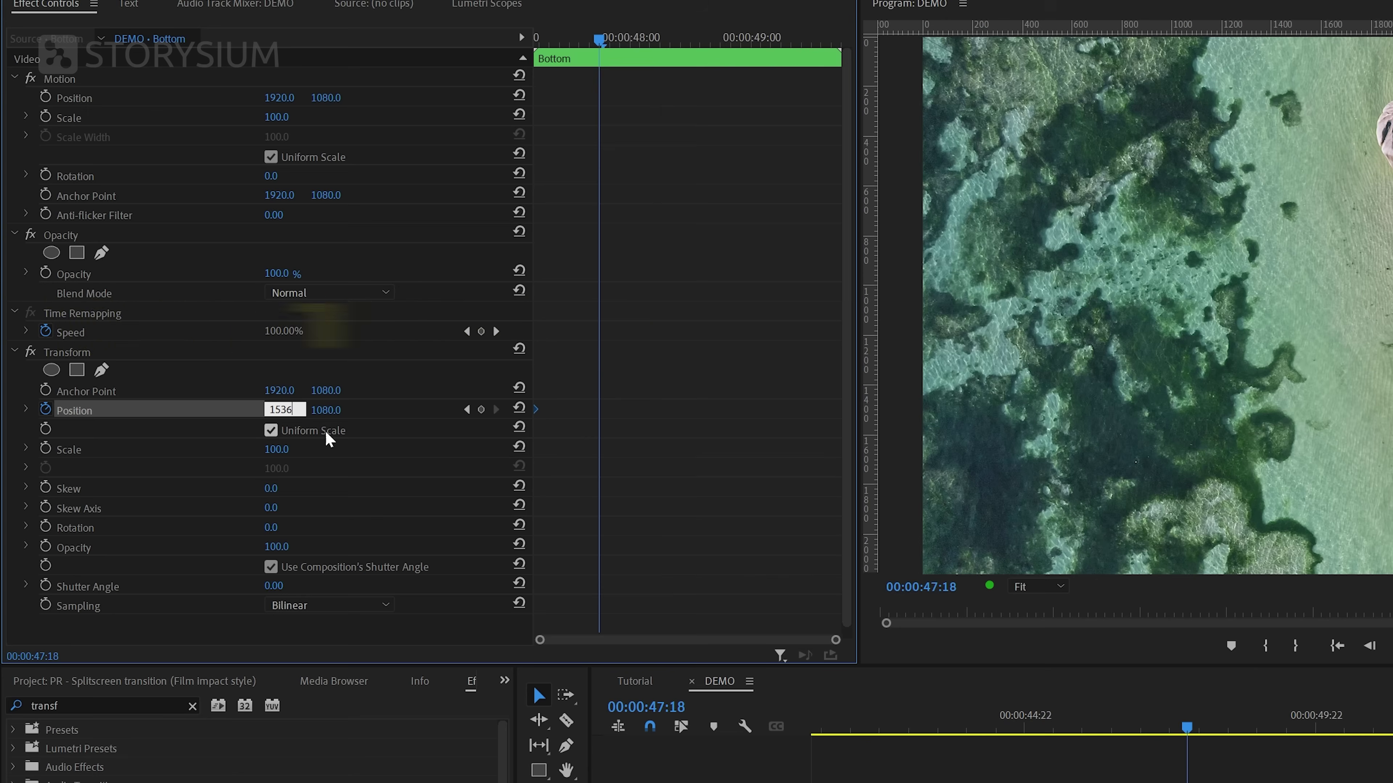
{"action": "left_click", "coordinate": [331, 408]}
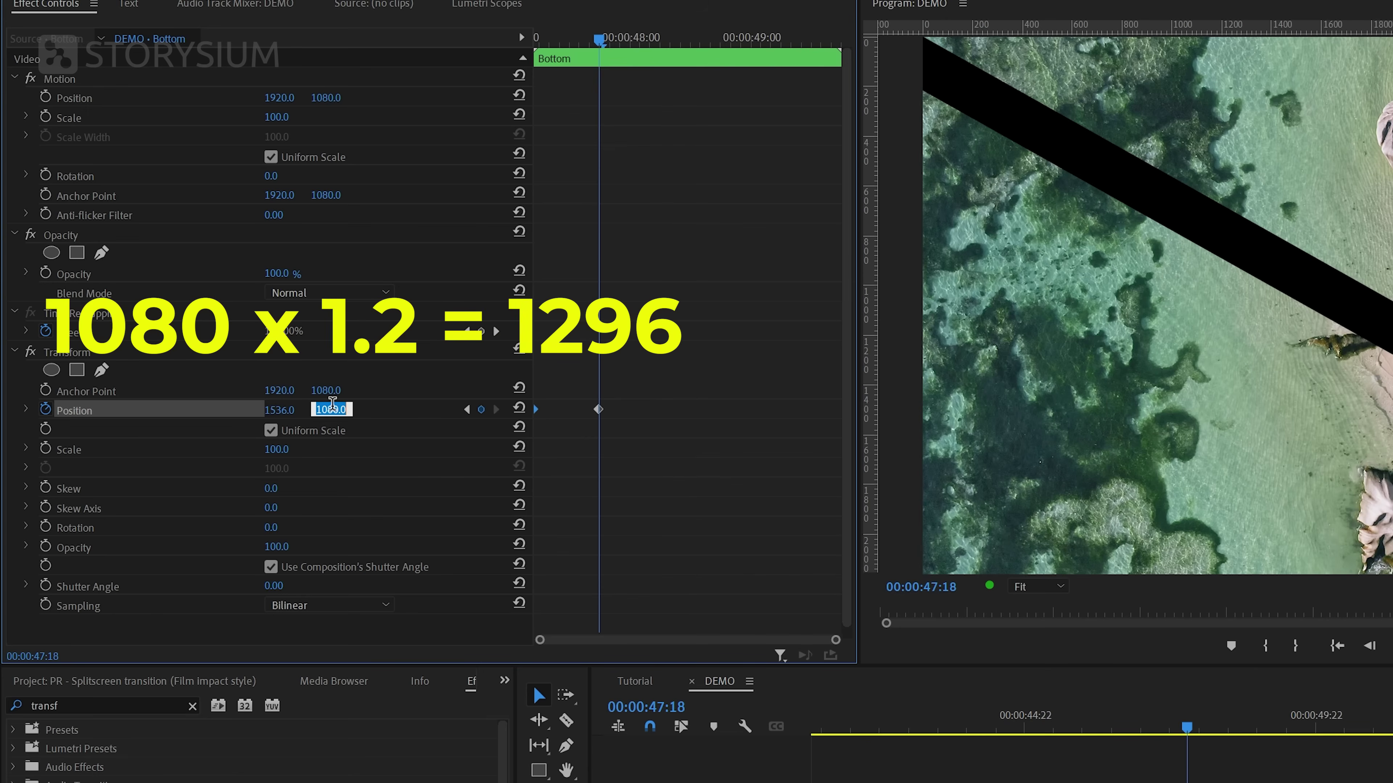
{"action": "type", "text": "1296"}
{"action": "key", "text": "Return"}
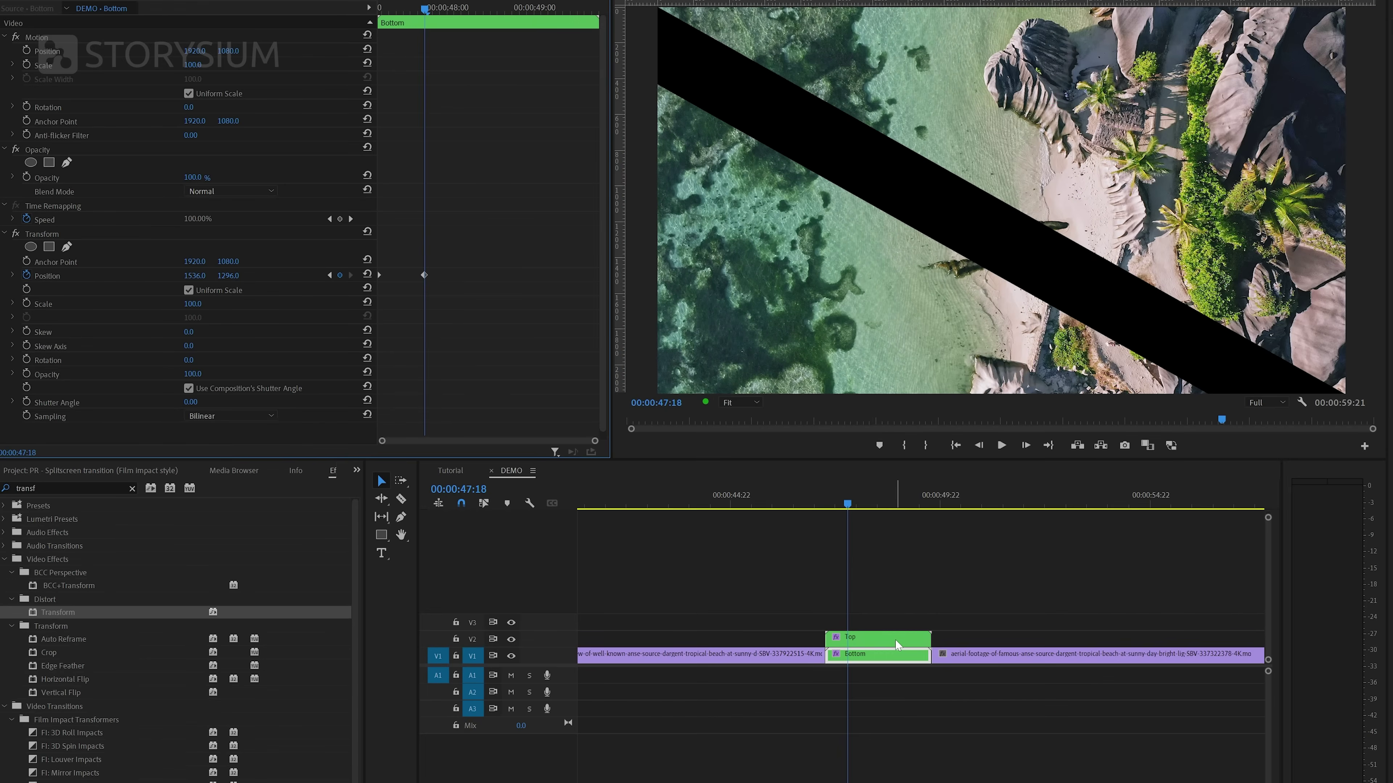
- Keyframe the Top clip's Transform Position at 2304, 864
{"action": "left_click", "coordinate": [892, 638]}
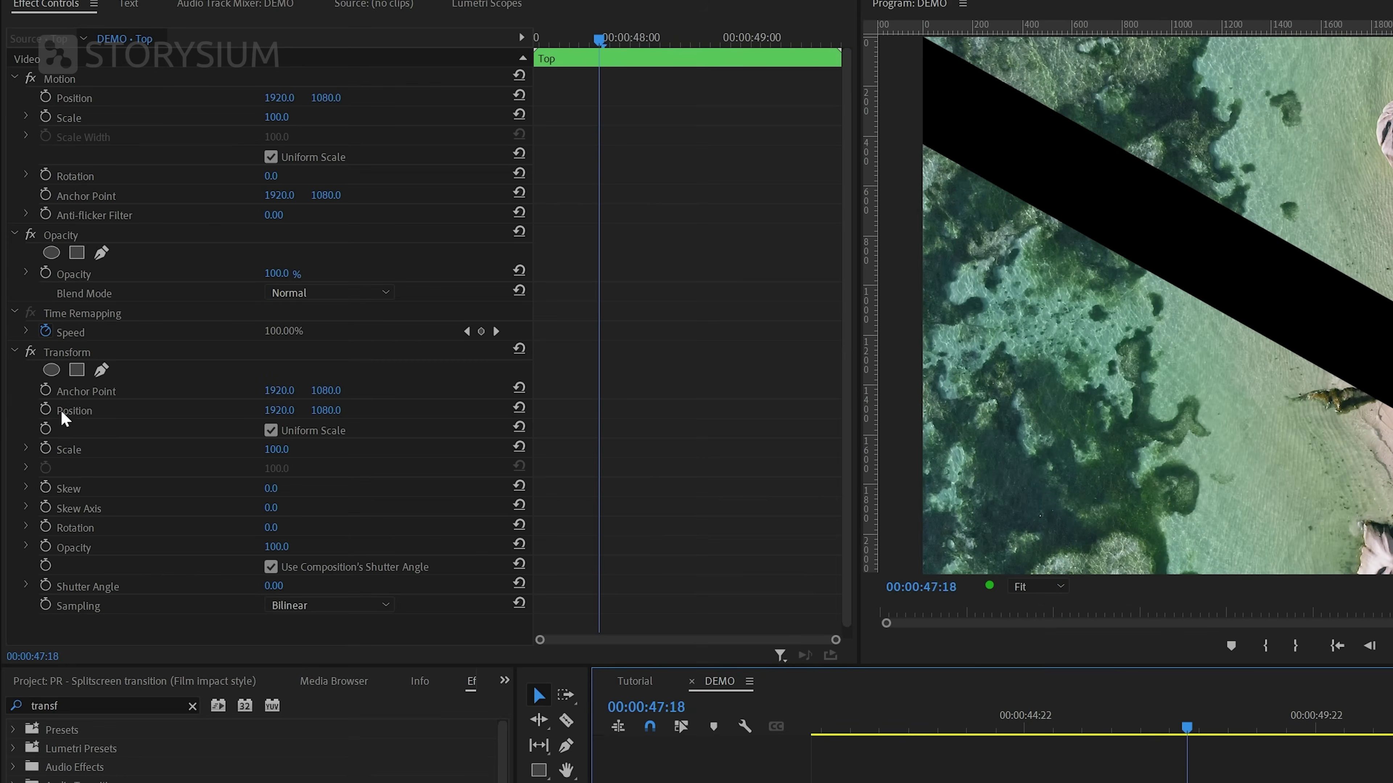
{"action": "left_click", "coordinate": [28, 278]}
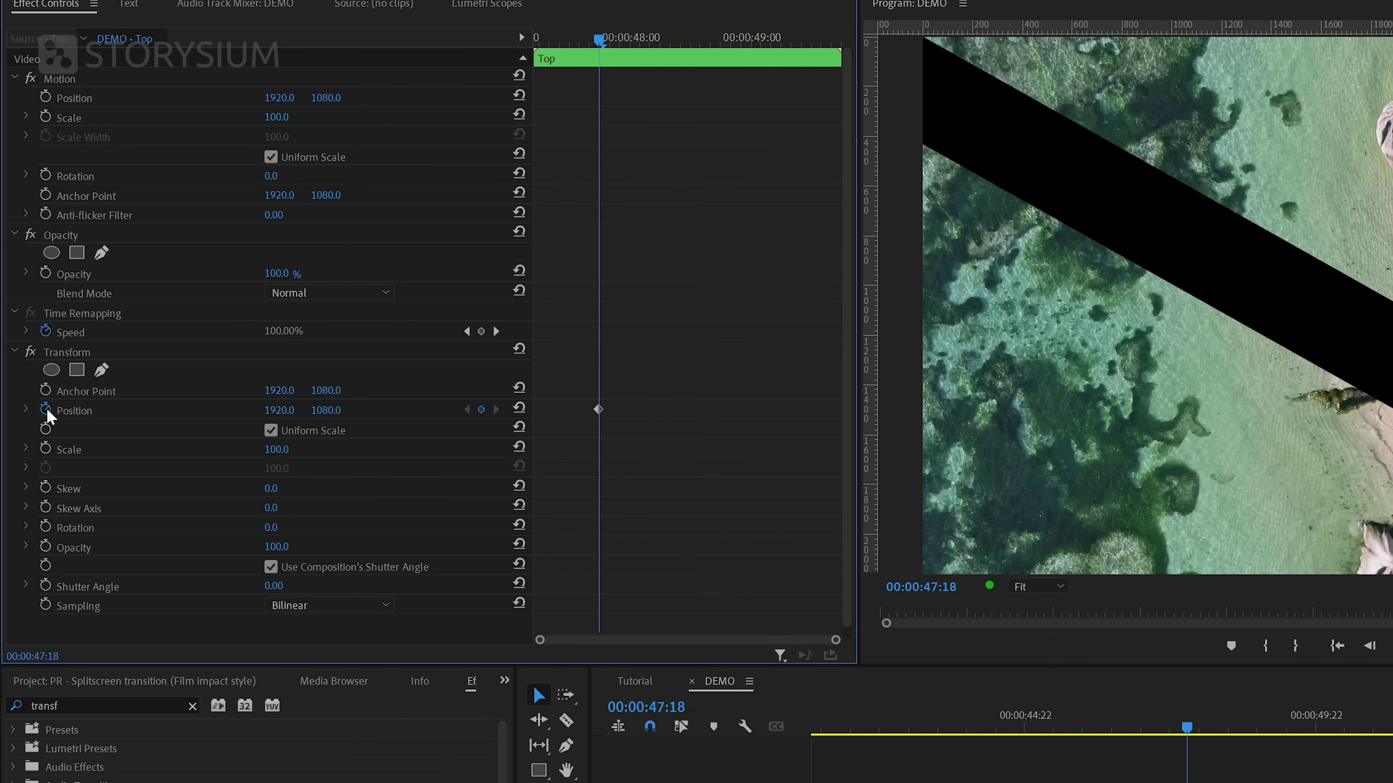
{"action": "left_click", "coordinate": [191, 410]}
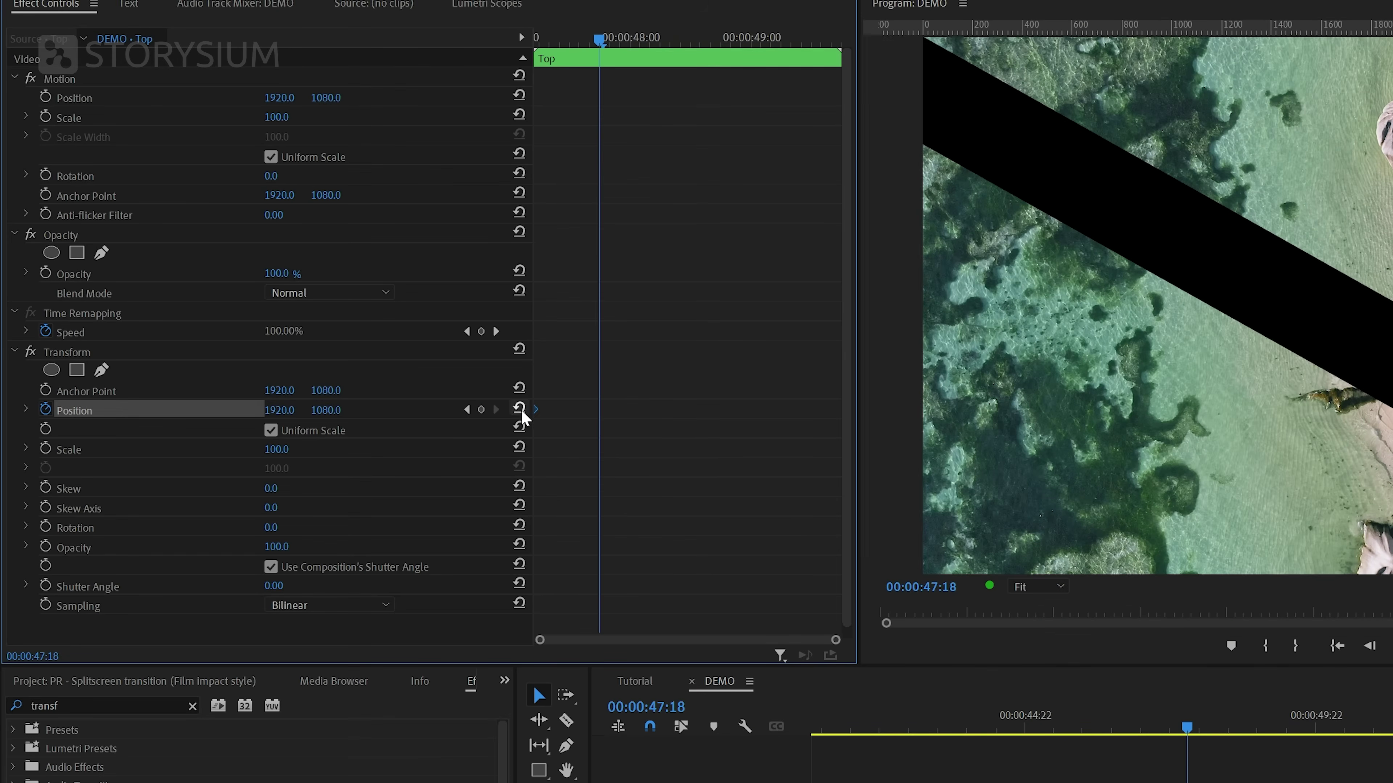
{"action": "left_click", "coordinate": [285, 406]}
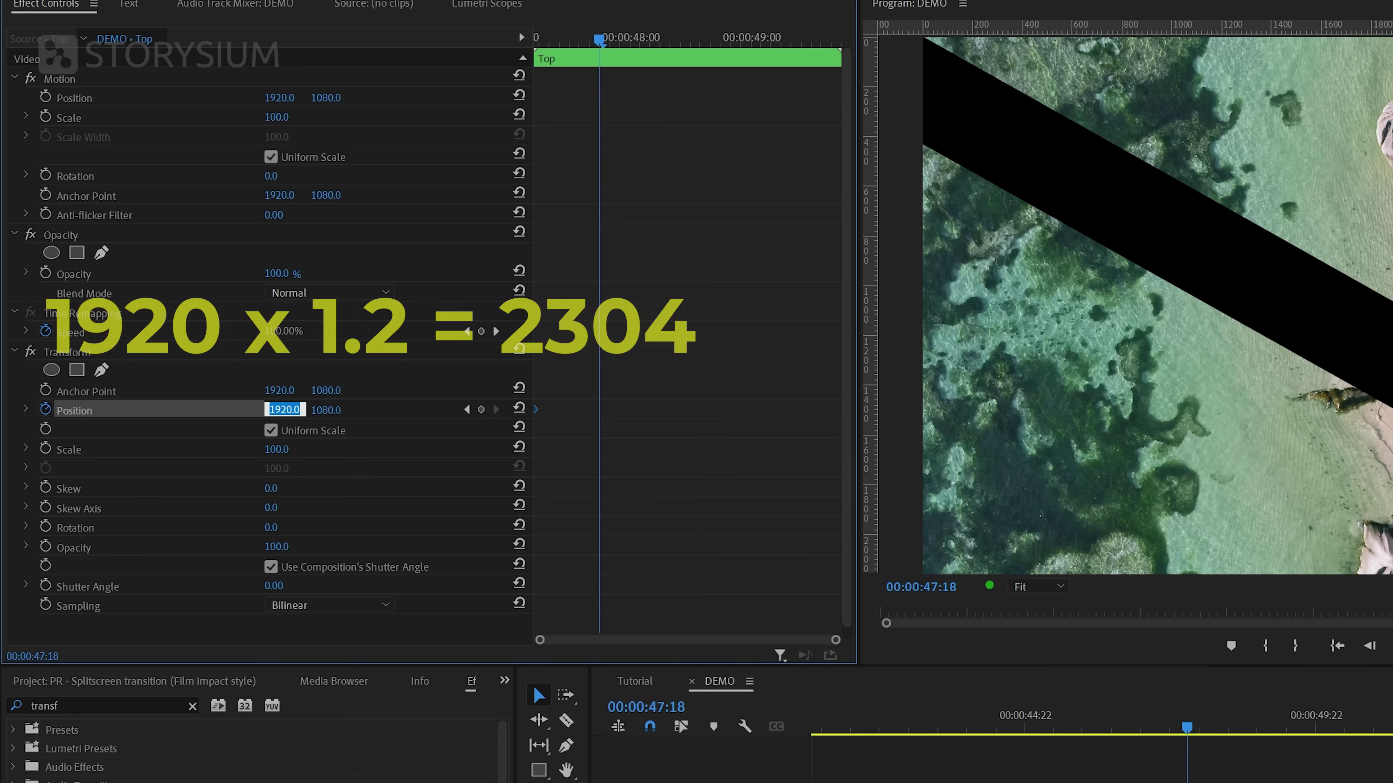
{"action": "type", "text": "2304"}
{"action": "key", "text": "Tab"}
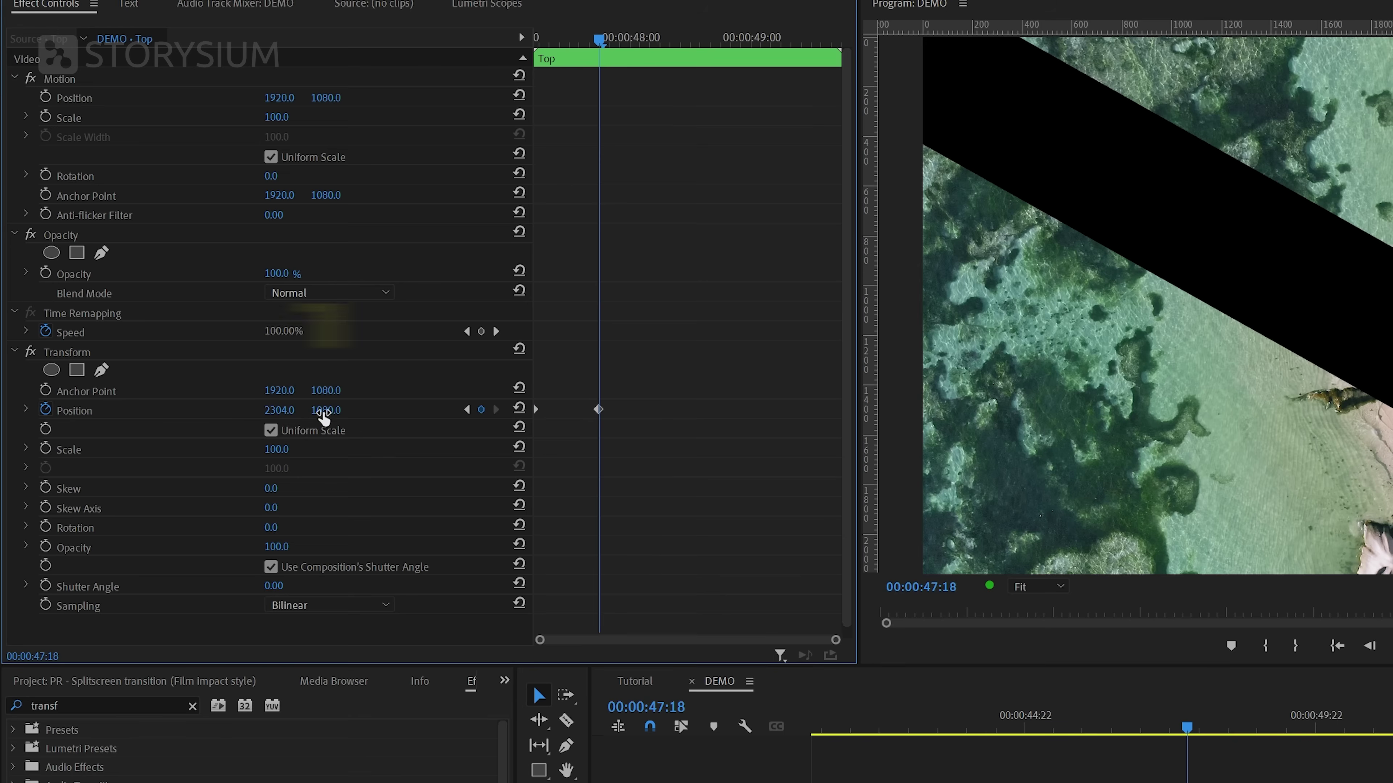
{"action": "type", "text": "864"}
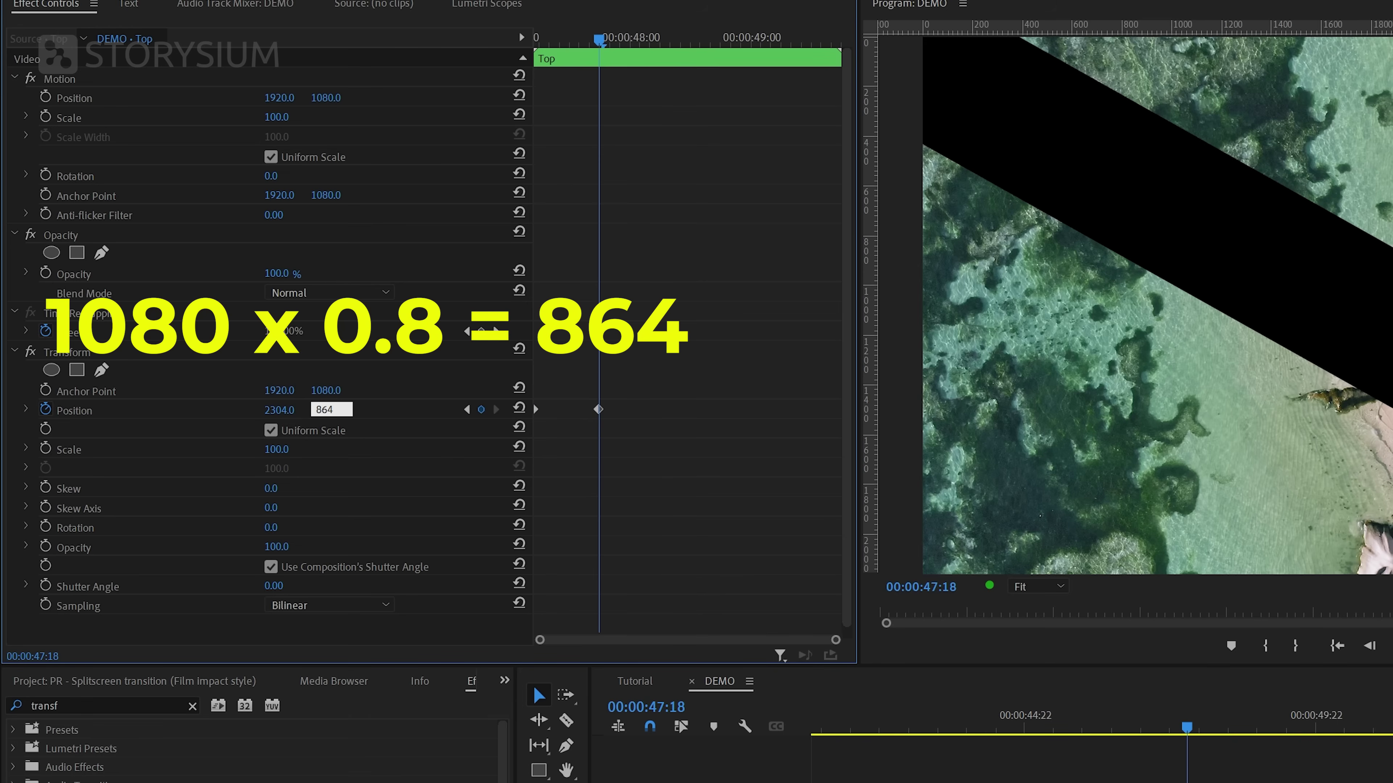
{"action": "key", "text": "Return"}
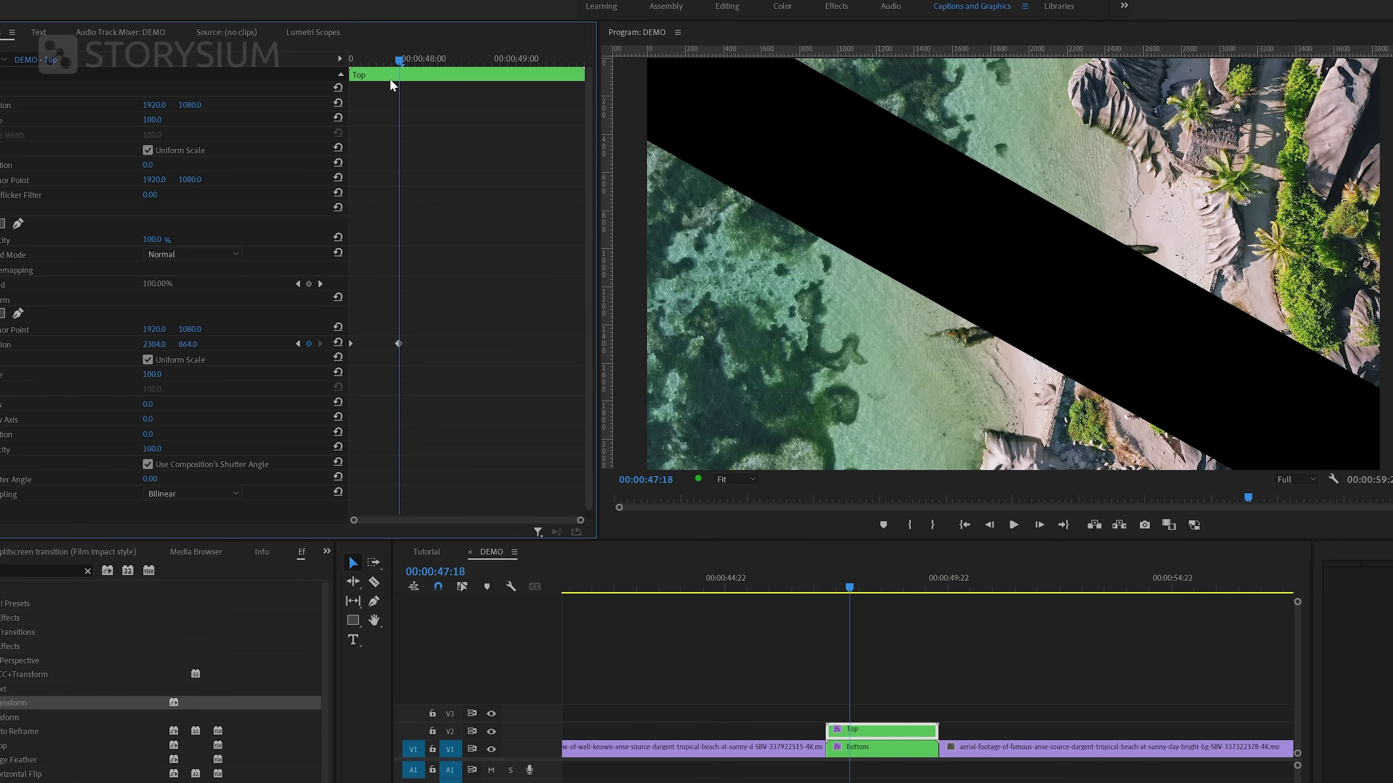
- Scrub from the clip start, frame by frame, to preview the diagonal split
{"action": "left_click_drag", "start_coordinate": [399, 61], "coordinate": [351, 61]}
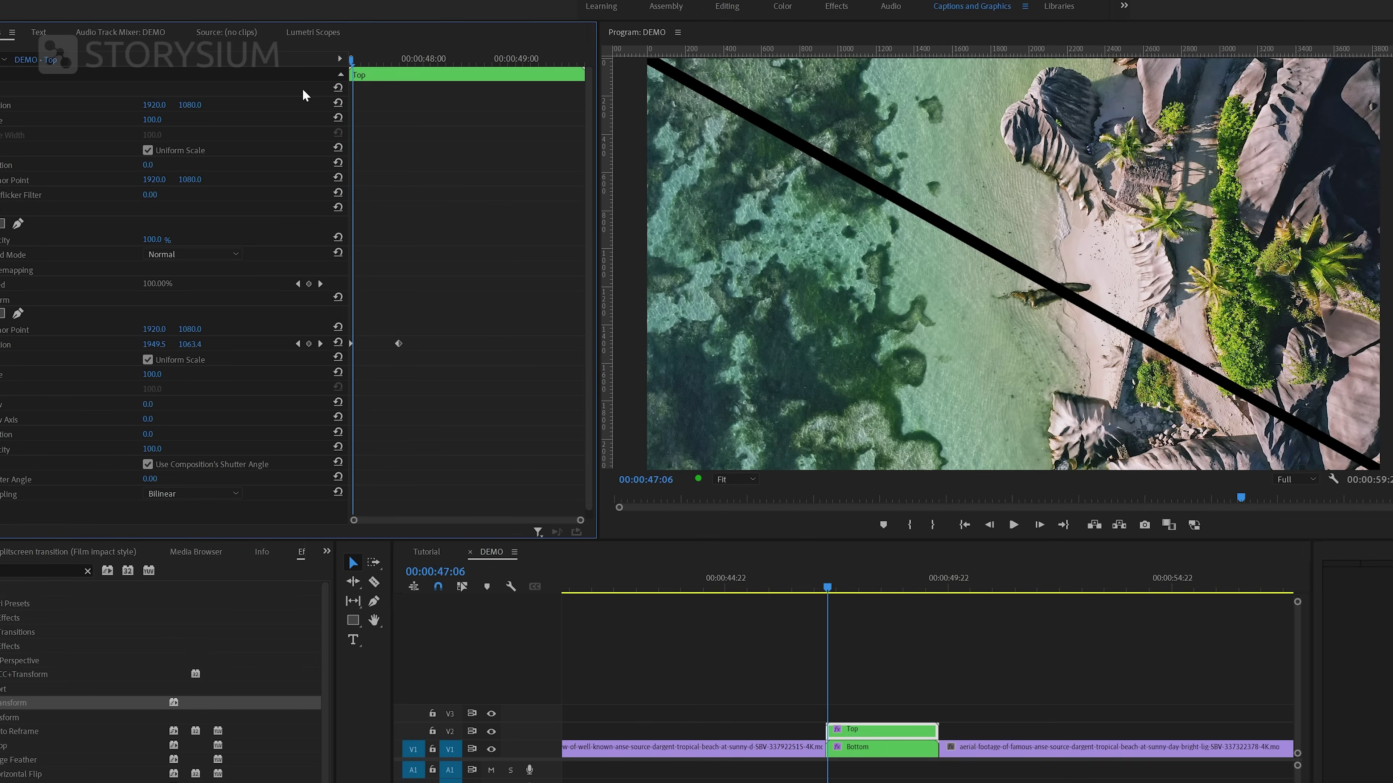
{"action": "key", "text": "Right"}
{"action": "key", "text": "Left"}
{"action": "key", "text": "Left"}
{"action": "left_click_drag", "start_coordinate": [417, 116], "coordinate": [466, 116]}
- Add hold Position keyframes for Top and Bottom at 49:02
{"action": "left_click_drag", "start_coordinate": [466, 61], "coordinate": [525, 63]}
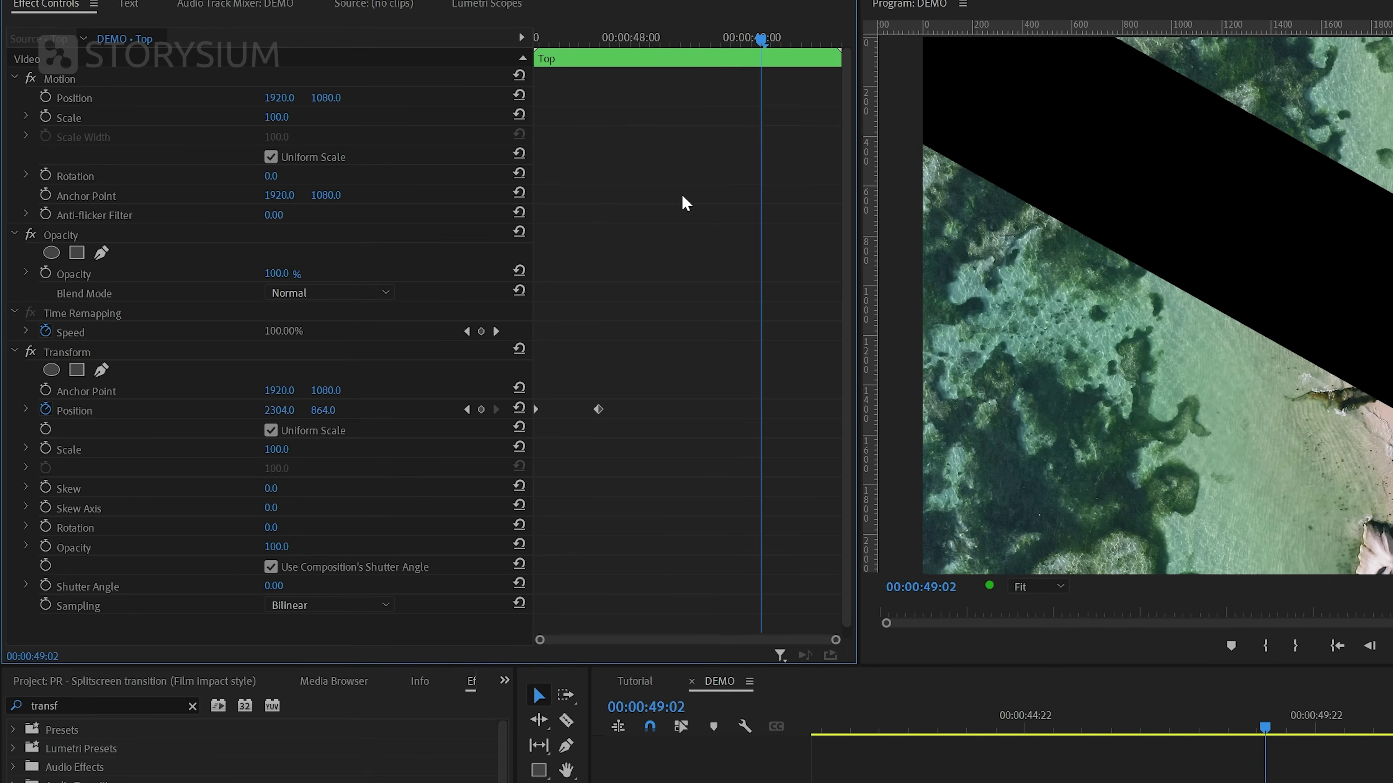
{"action": "left_click", "coordinate": [598, 410]}
{"action": "key", "text": "ctrl+v"}
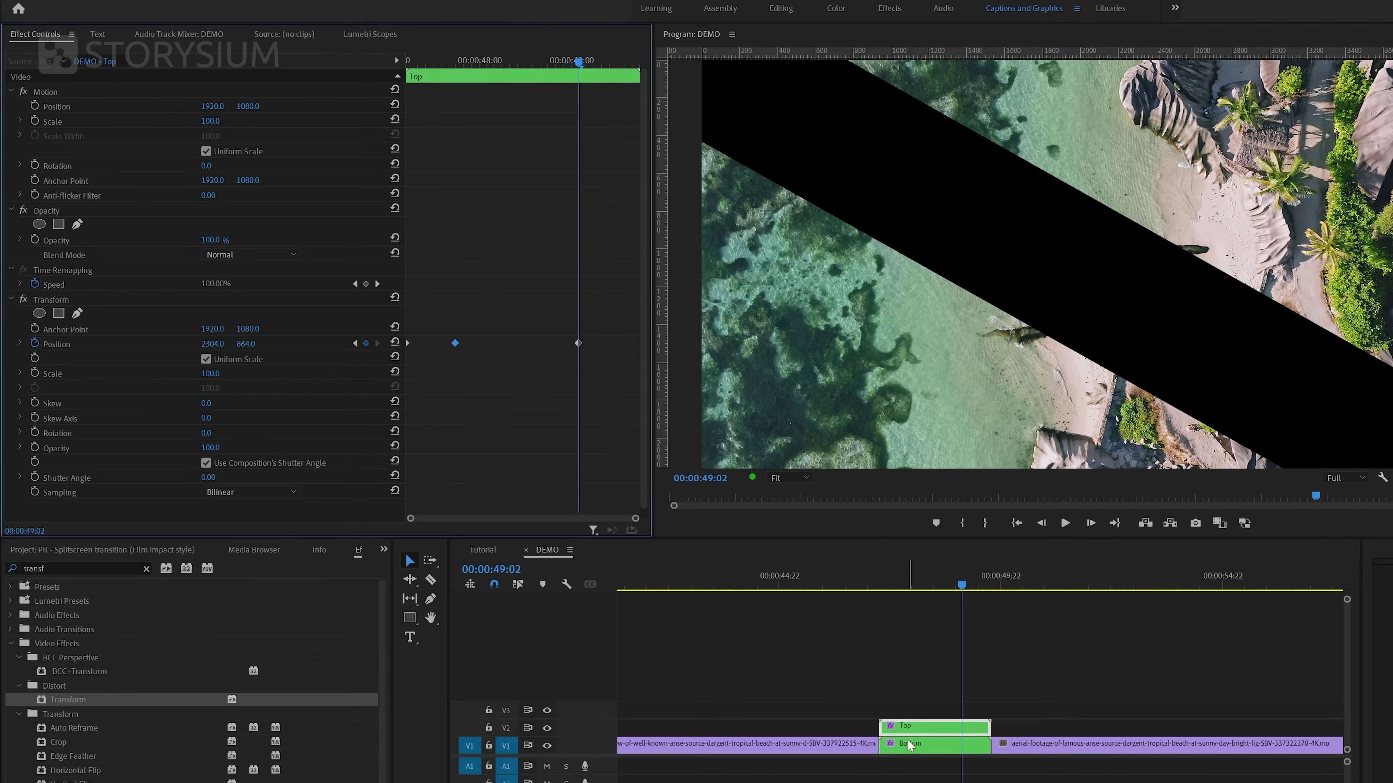
{"action": "left_click", "coordinate": [908, 744]}
{"action": "left_click", "coordinate": [455, 343]}
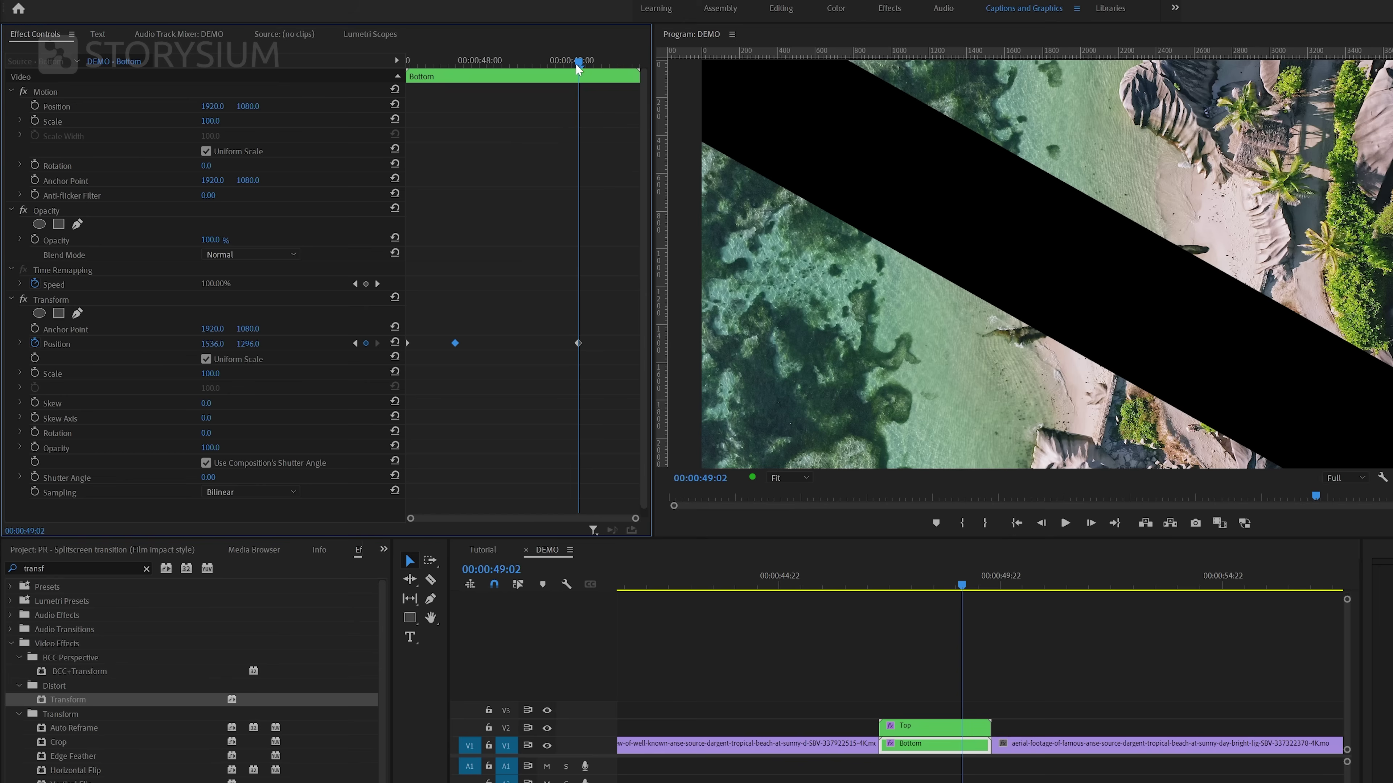
- Set Bottom's exit Position to 0, 2160 at 49:11 and move that keyframe to the clip end
{"action": "left_click_drag", "start_coordinate": [576, 72], "coordinate": [613, 72]}
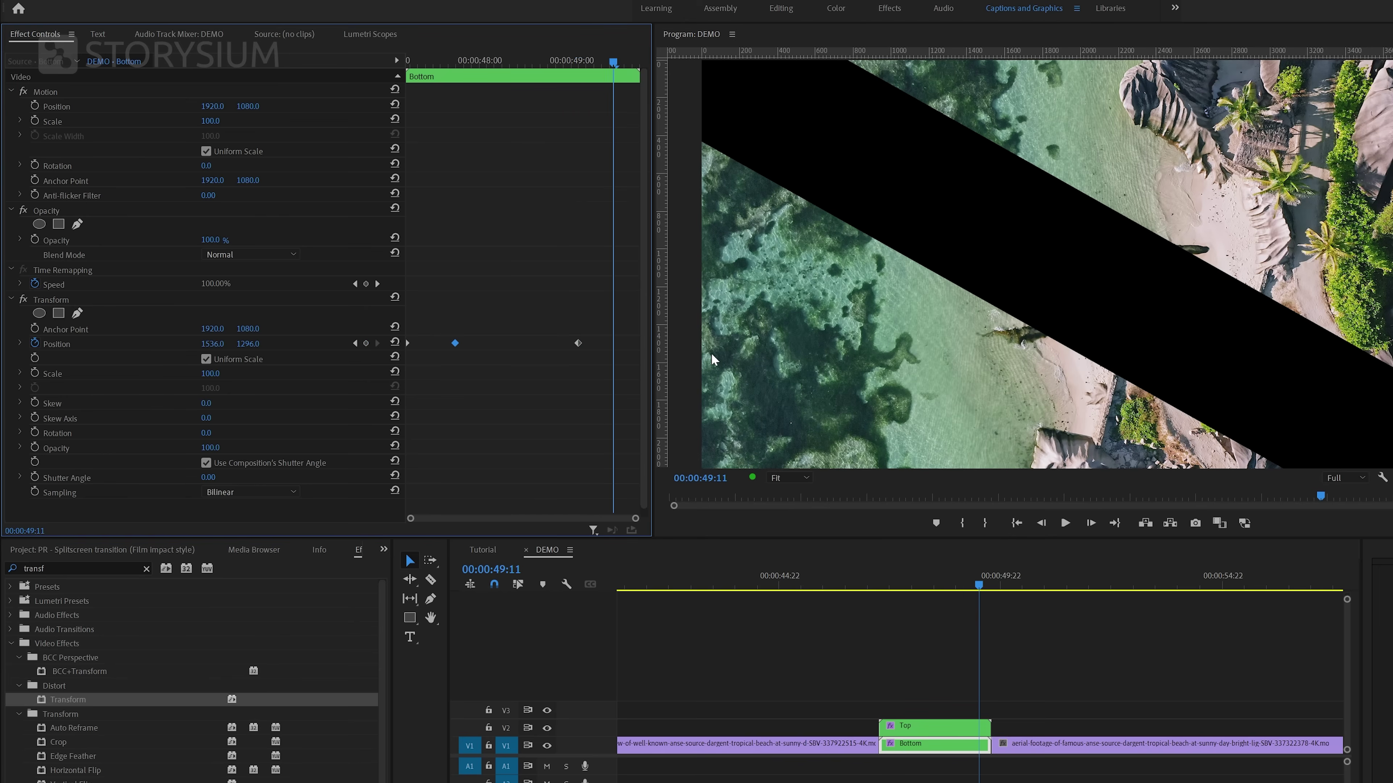
{"action": "left_click", "coordinate": [216, 342]}
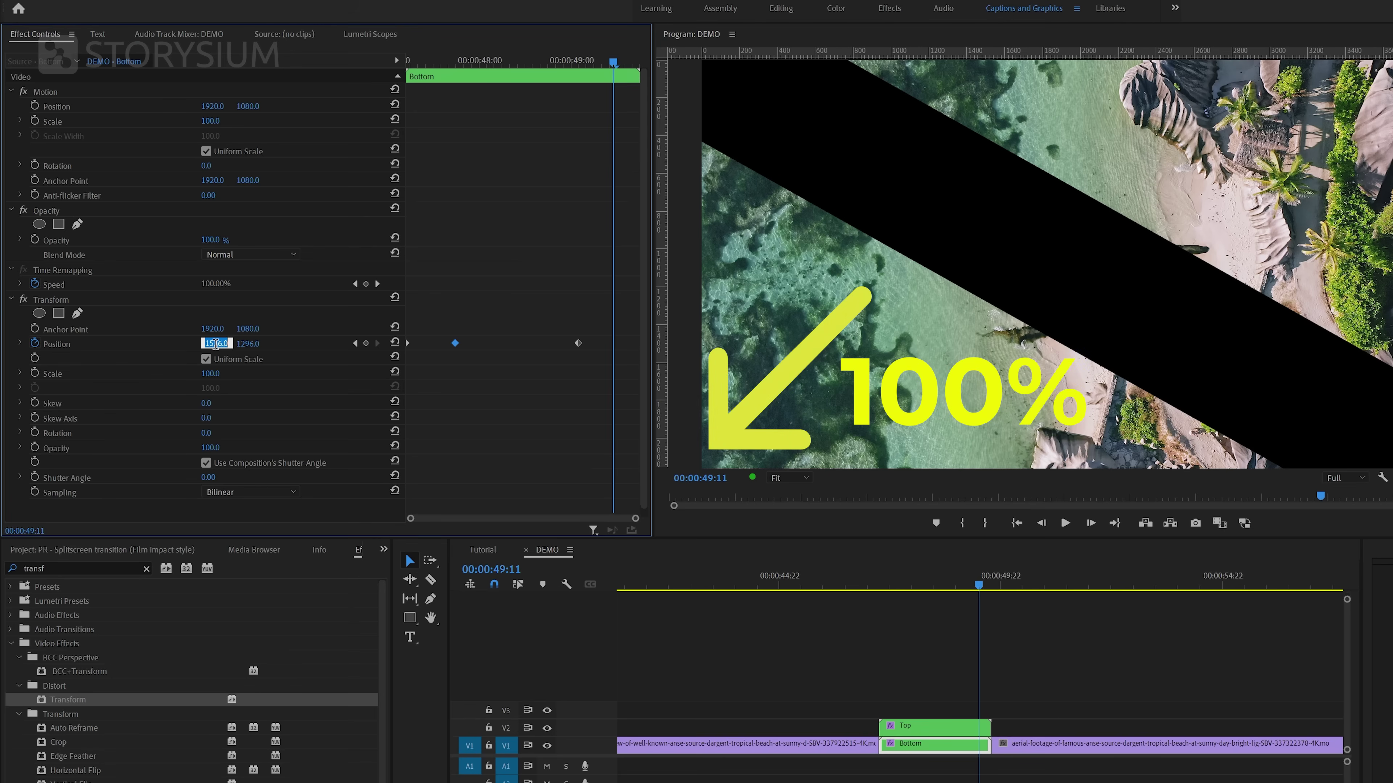
{"action": "type", "text": "0"}
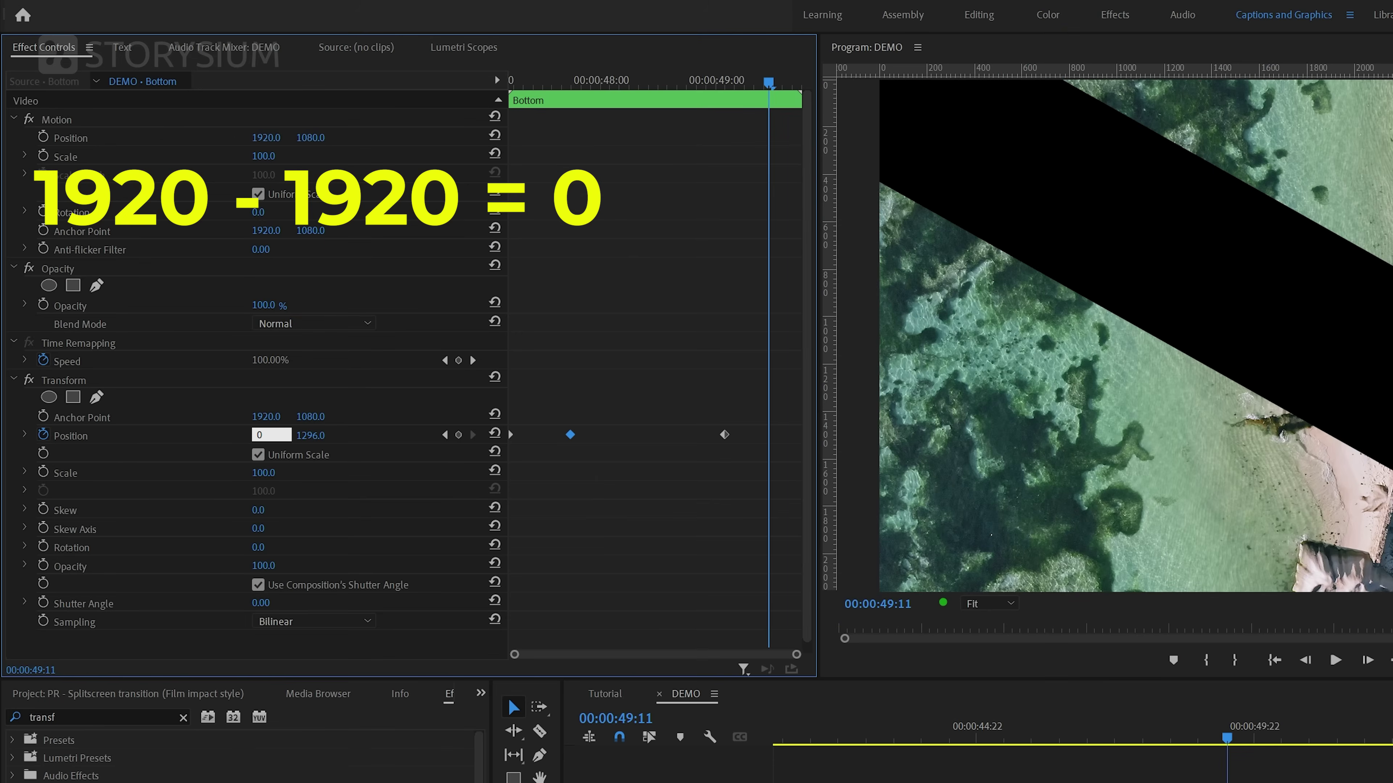
{"action": "left_click", "coordinate": [313, 434]}
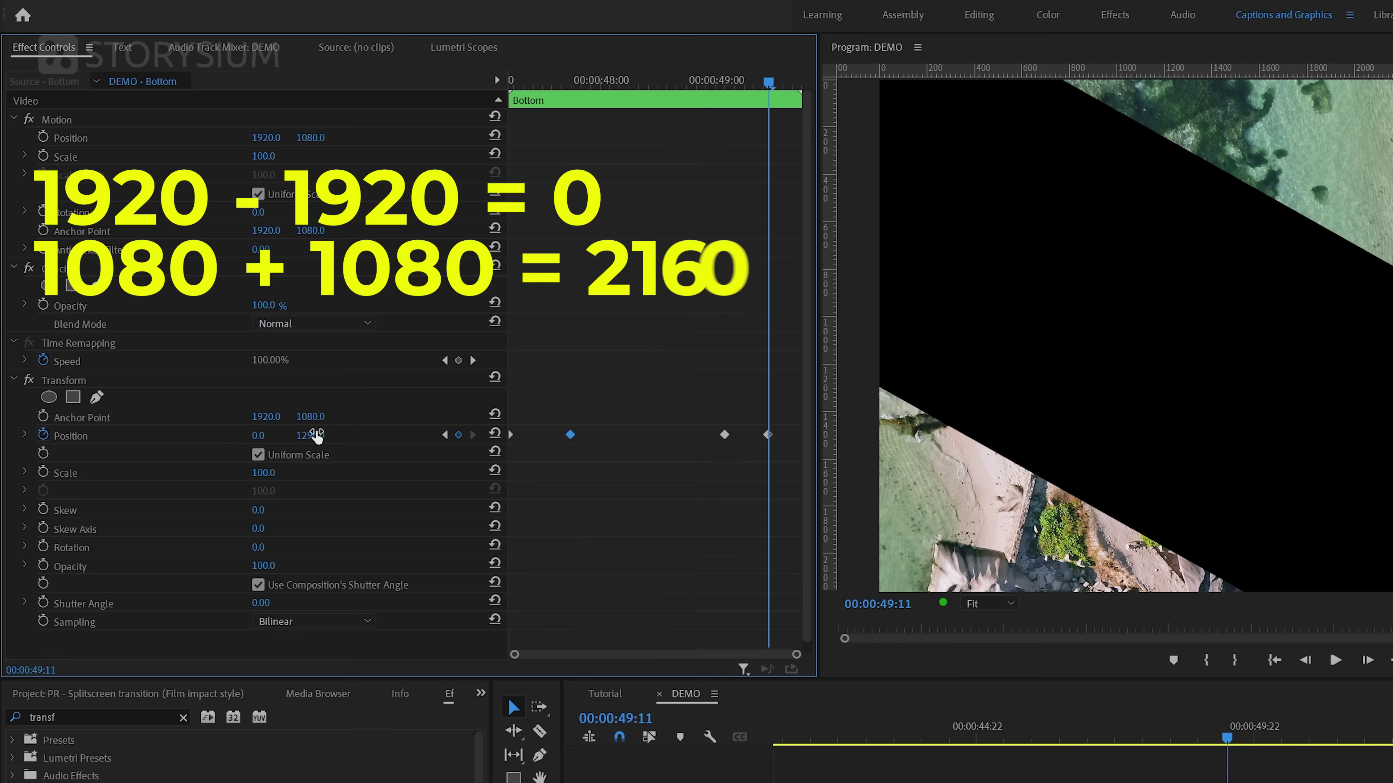
{"action": "type", "text": "2160"}
{"action": "left_click", "coordinate": [411, 444]}
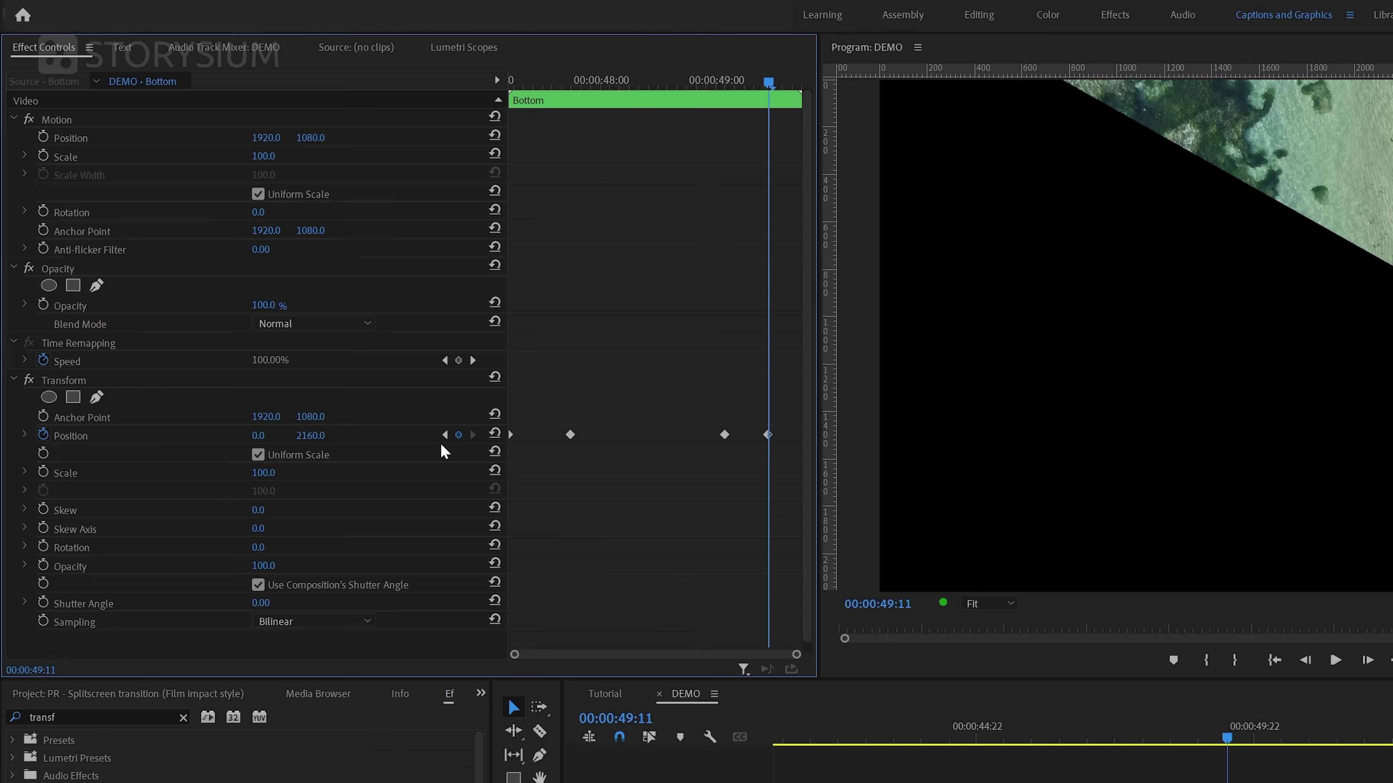
{"action": "left_click_drag", "start_coordinate": [767, 434], "coordinate": [872, 447]}
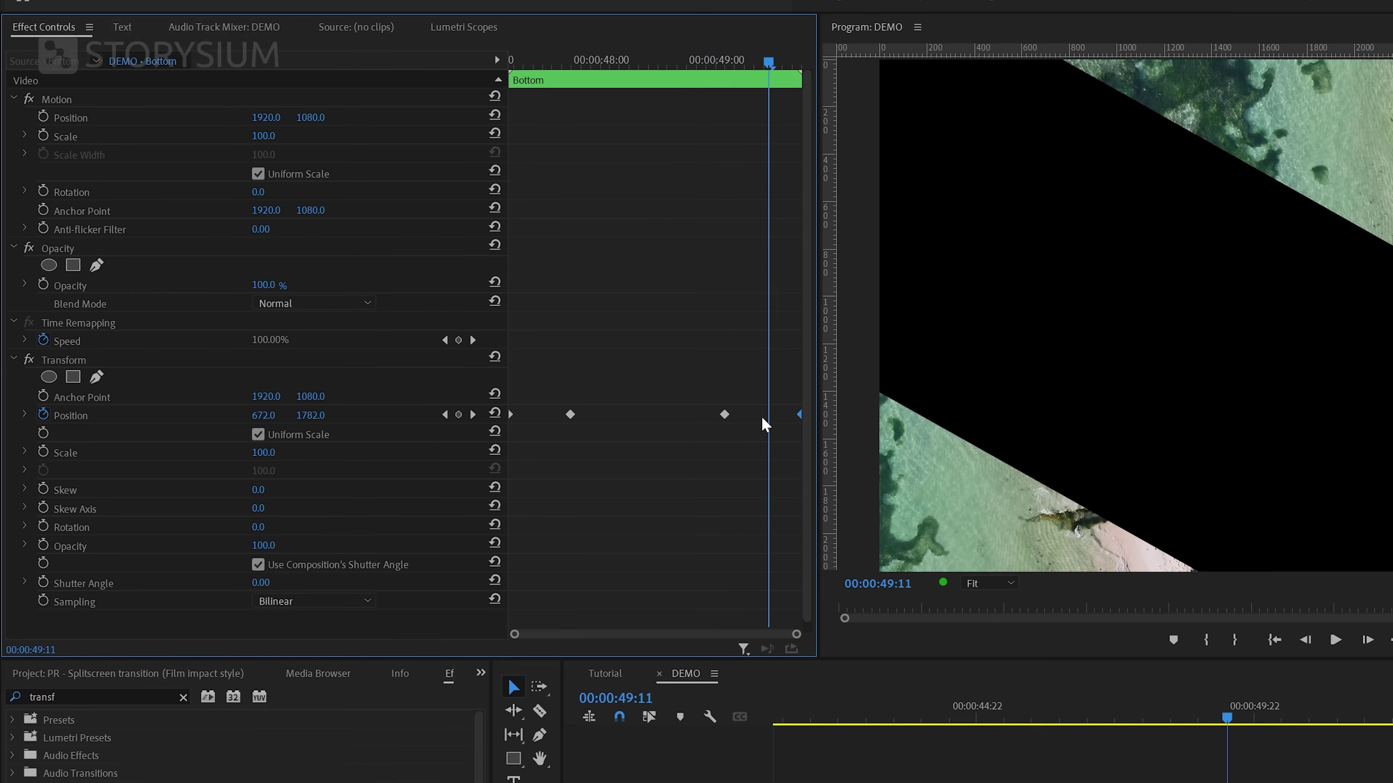
- Set Top's exit Position to 3840, 0 and move that keyframe to the clip end
{"action": "left_click", "coordinate": [1150, 654]}
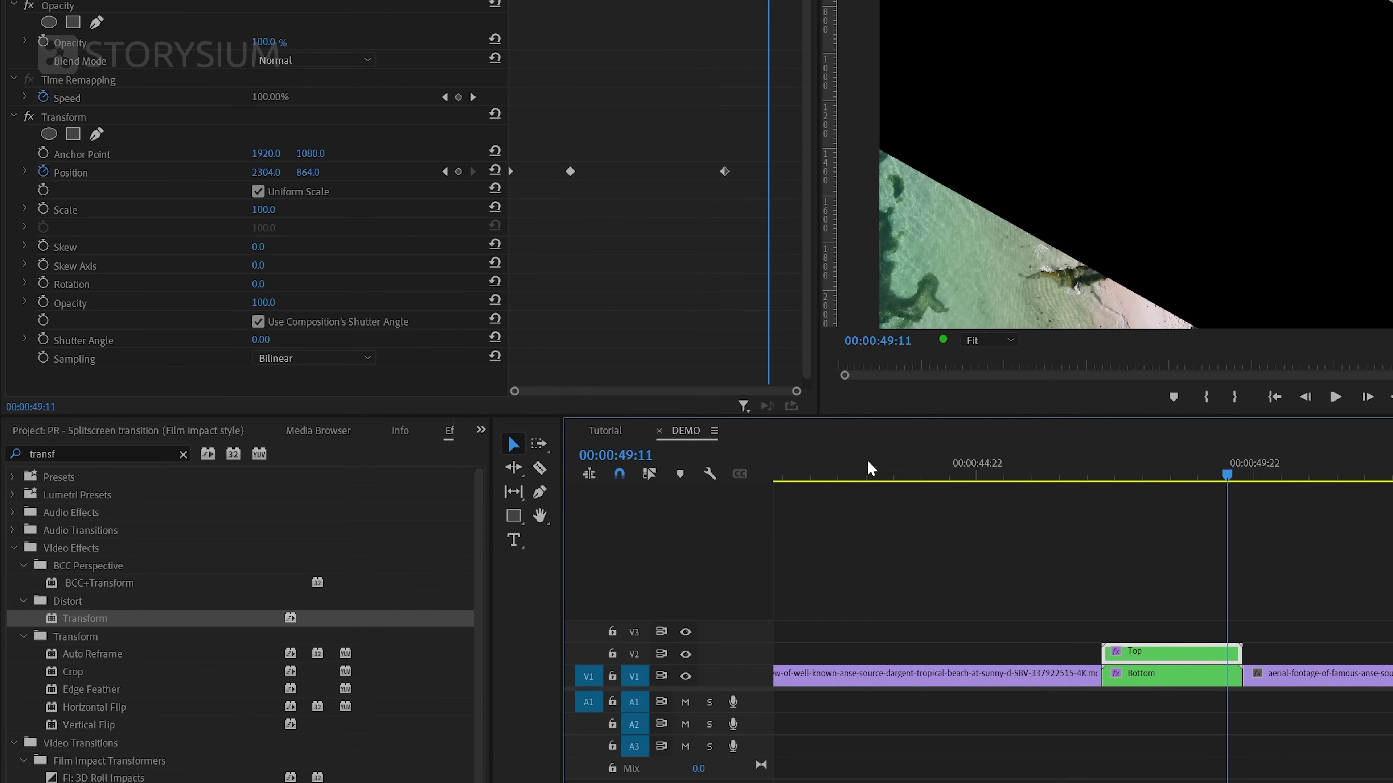
{"action": "left_click", "coordinate": [269, 171]}
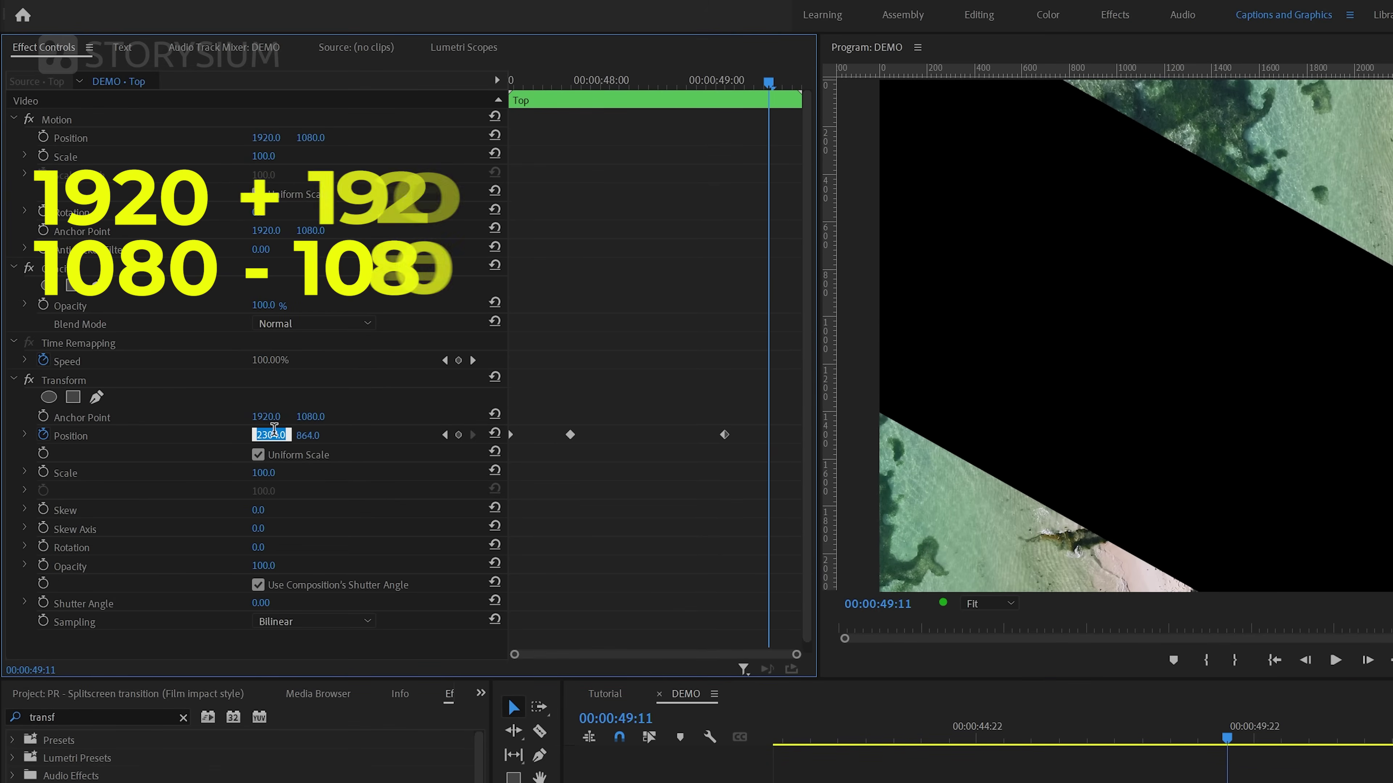
{"action": "type", "text": "3840"}
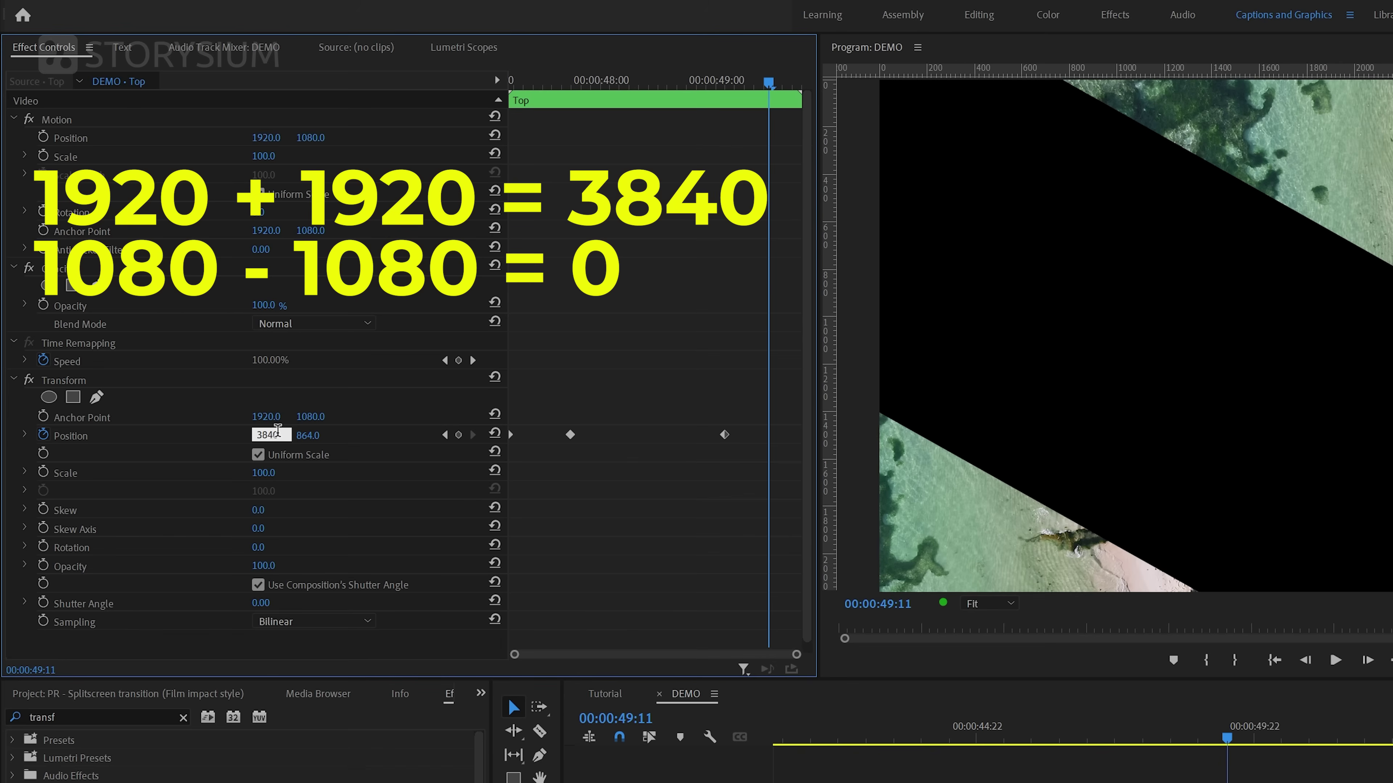
{"action": "left_click", "coordinate": [316, 434]}
{"action": "type", "text": "0"}
{"action": "key", "text": "Return"}
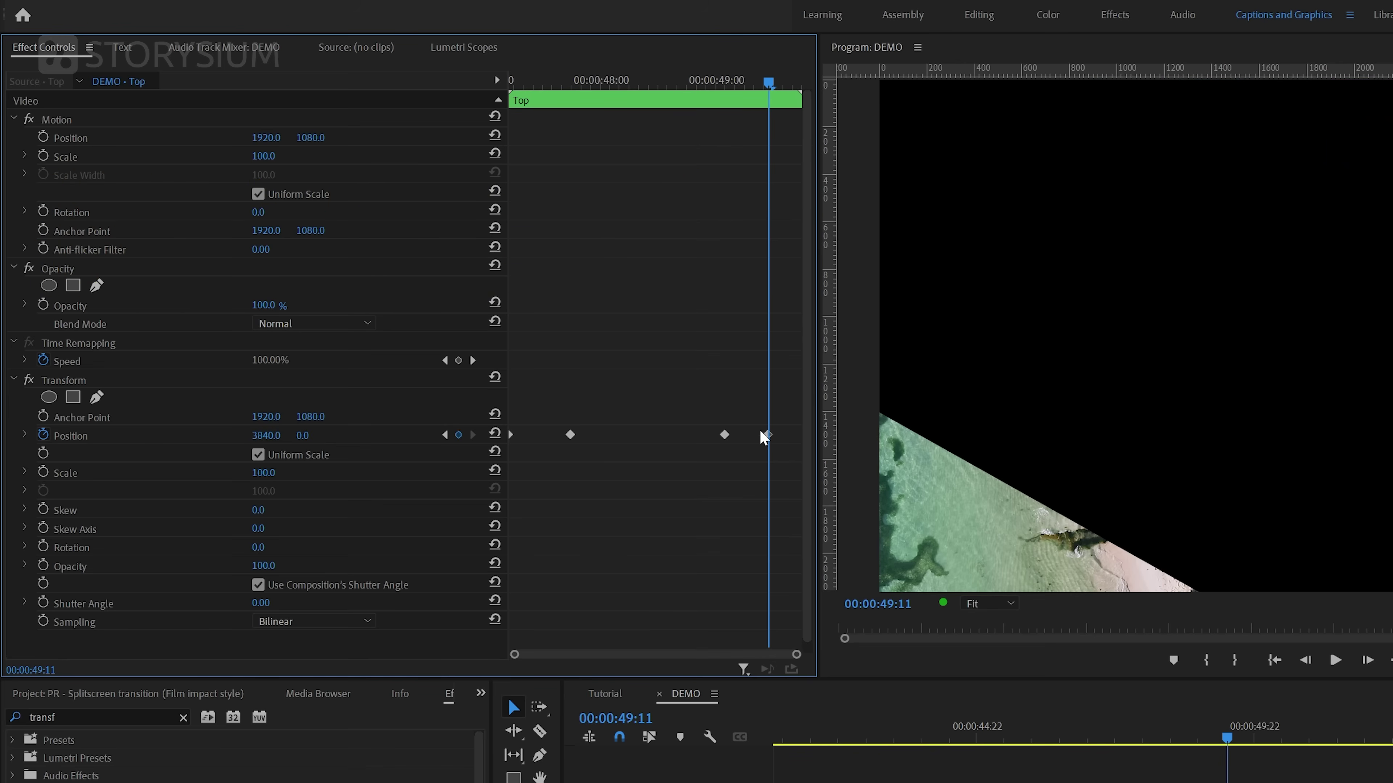
{"action": "left_click_drag", "start_coordinate": [767, 435], "coordinate": [799, 435]}
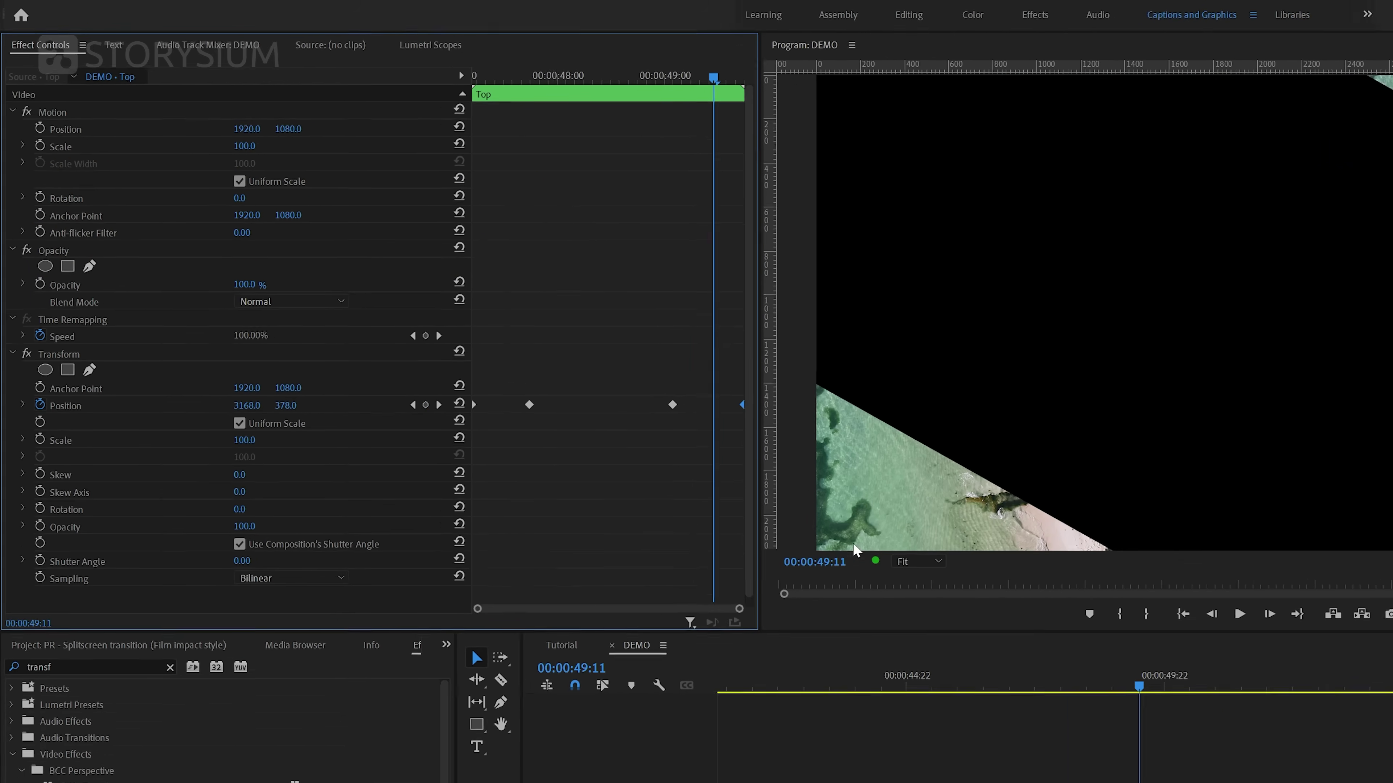
- Apply Ease In and Ease Out interpolation to all of Bottom's Position keyframes
{"action": "left_click", "coordinate": [1088, 741]}
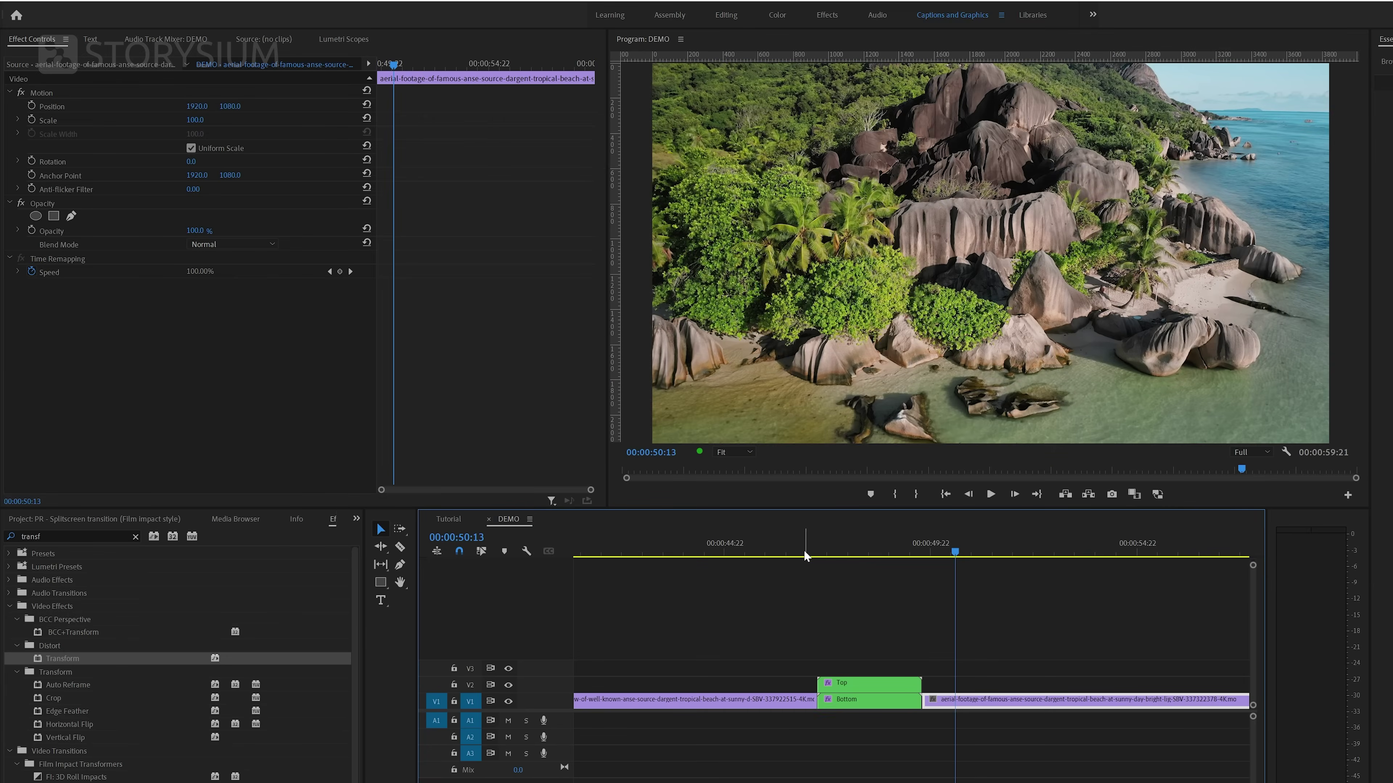
{"action": "left_click_drag", "start_coordinate": [807, 554], "coordinate": [835, 562]}
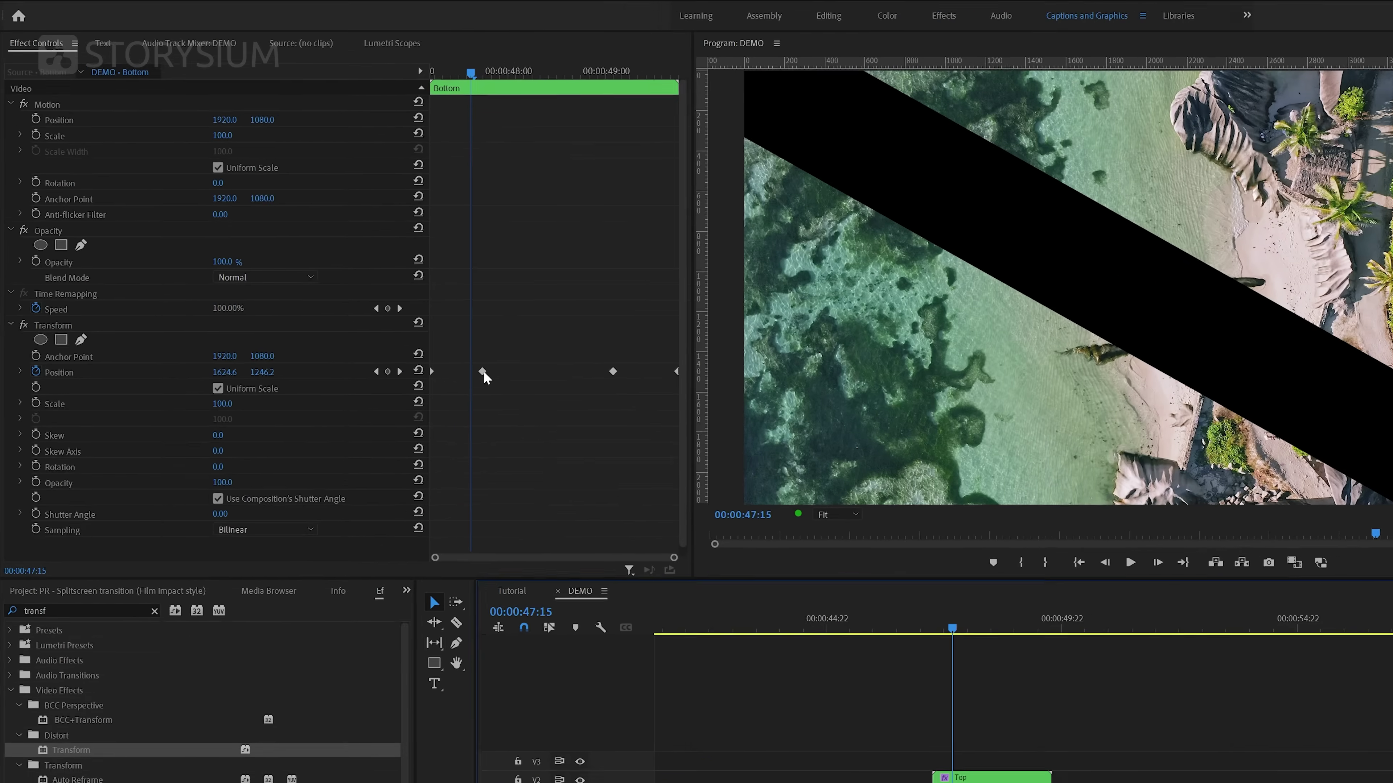
{"action": "right_click", "coordinate": [423, 326]}
{"action": "mouse_move", "coordinate": [664, 597]}
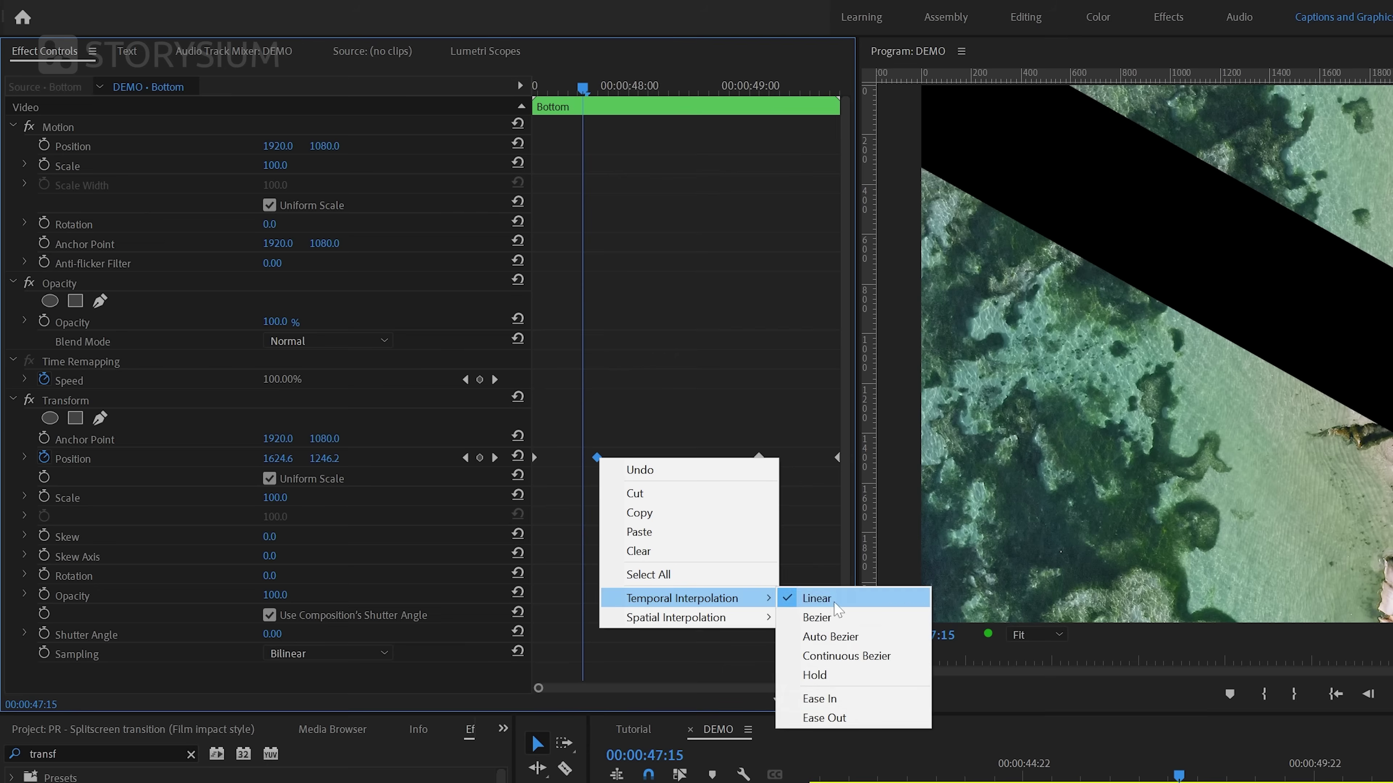
{"action": "left_click", "coordinate": [748, 702]}
{"action": "right_click", "coordinate": [534, 463]}
{"action": "mouse_move", "coordinate": [668, 599]}
{"action": "left_click", "coordinate": [768, 720]}
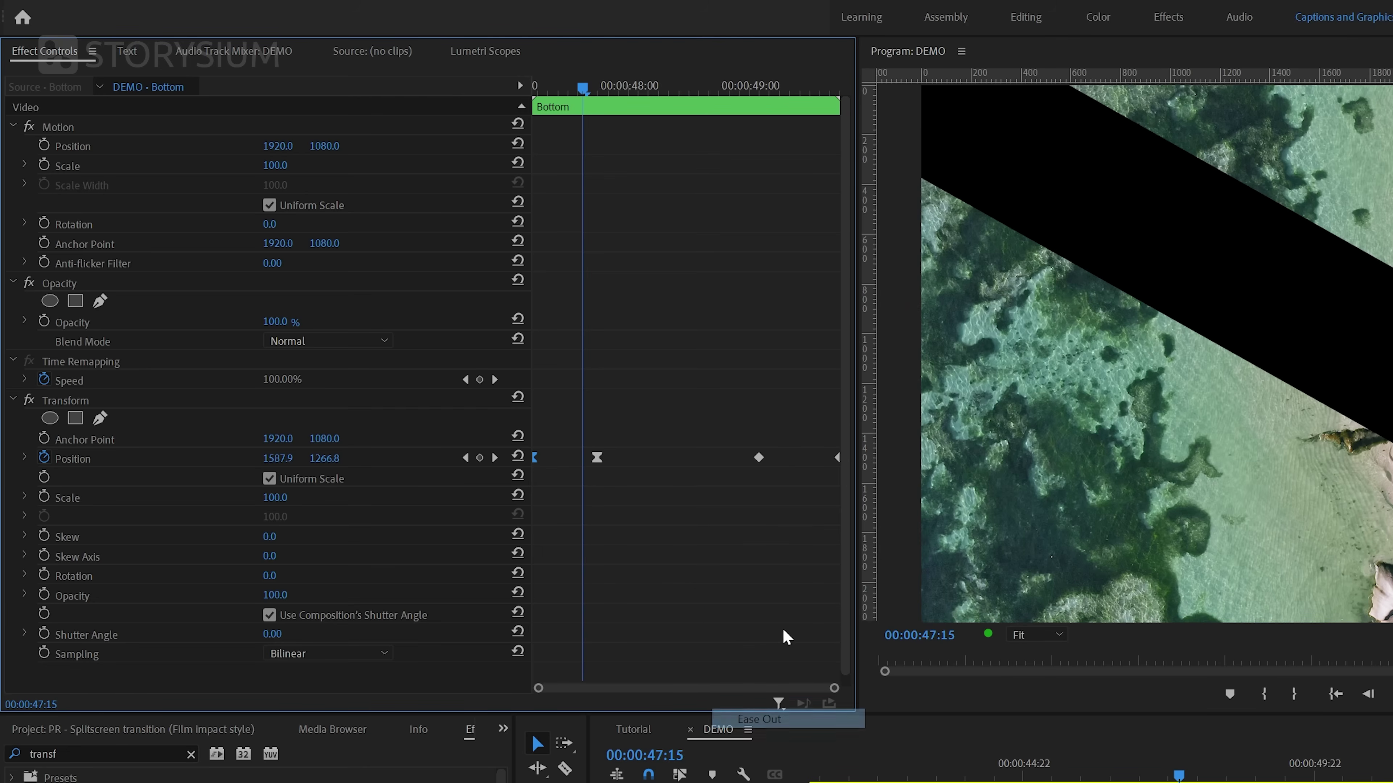
{"action": "right_click", "coordinate": [757, 459]}
{"action": "mouse_move", "coordinate": [839, 599]}
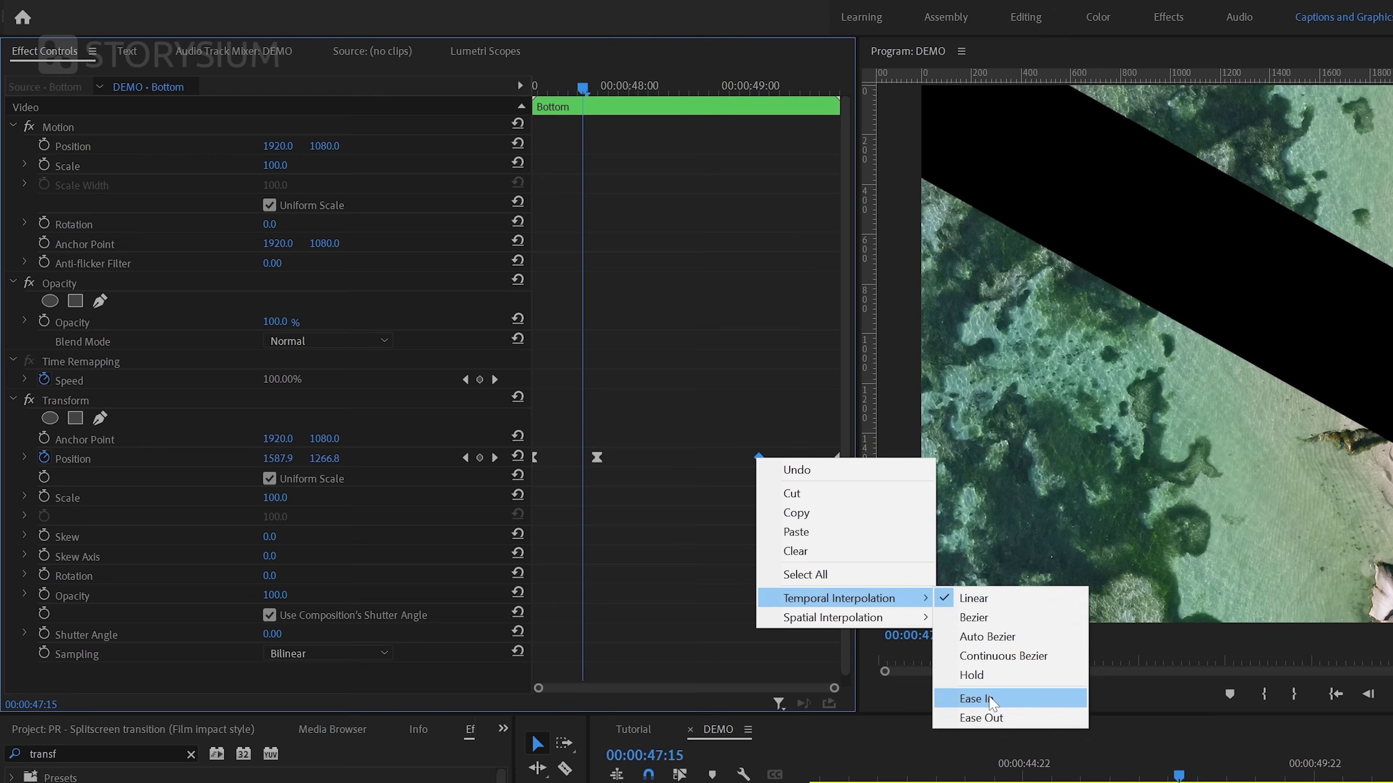
{"action": "left_click", "coordinate": [967, 718]}
{"action": "right_click", "coordinate": [840, 462]}
{"action": "mouse_move", "coordinate": [905, 600]}
{"action": "left_click", "coordinate": [1075, 698]}
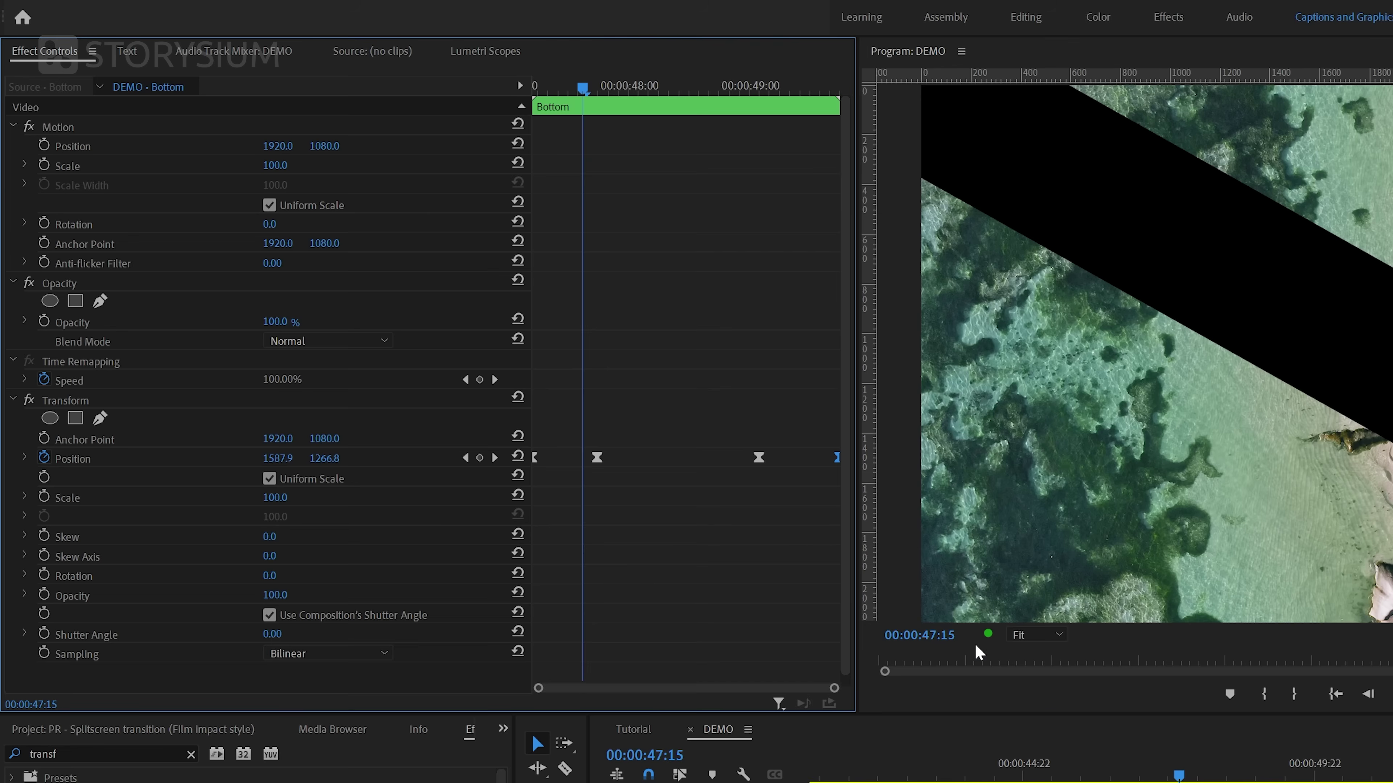
{"action": "left_click", "coordinate": [25, 458]}
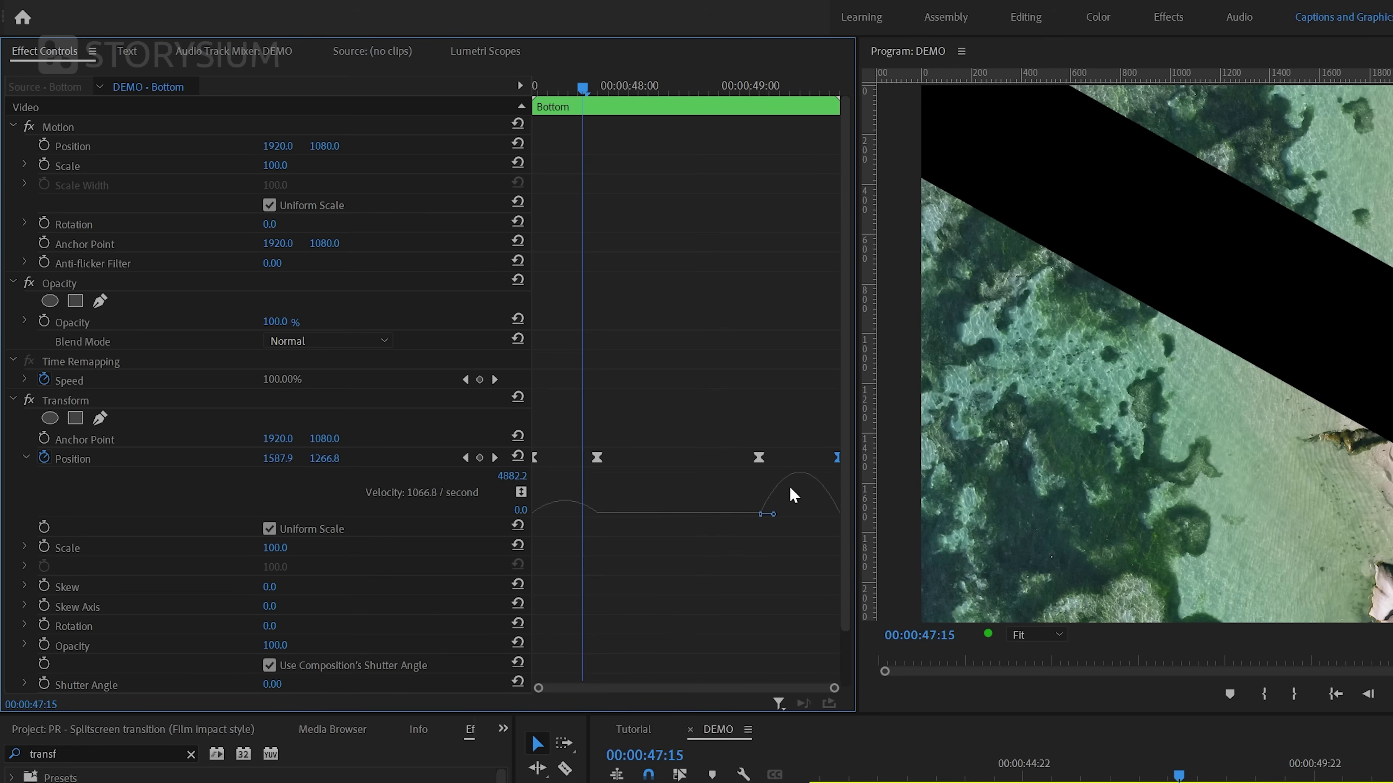
- Turn off Use Composition's Shutter Angle and set Bottom's Shutter Angle to 180
{"action": "scroll", "coordinate": [653, 516], "scroll_direction": "down", "scroll_amount": 2}
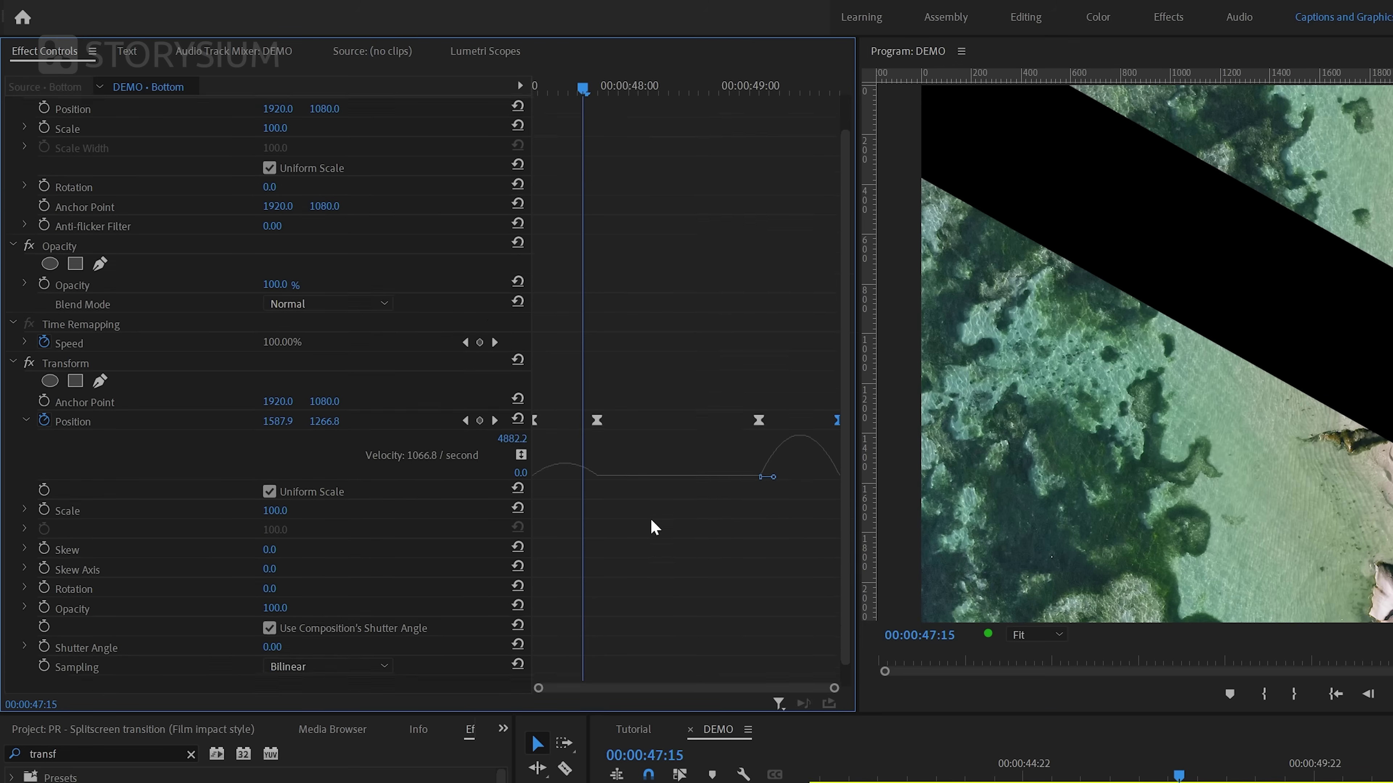
{"action": "left_click", "coordinate": [269, 605]}
{"action": "left_click", "coordinate": [276, 624]}
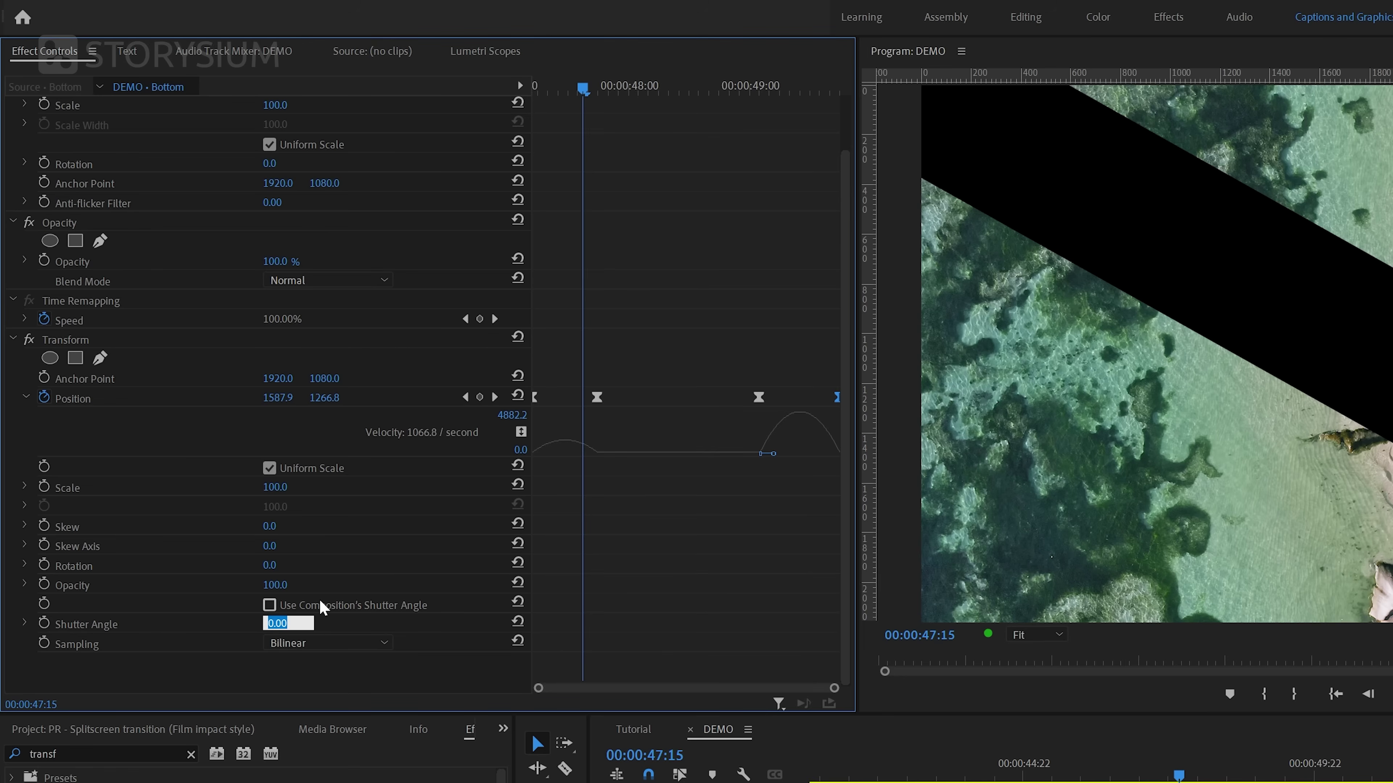
{"action": "type", "text": "180"}
{"action": "key", "text": "Return"}
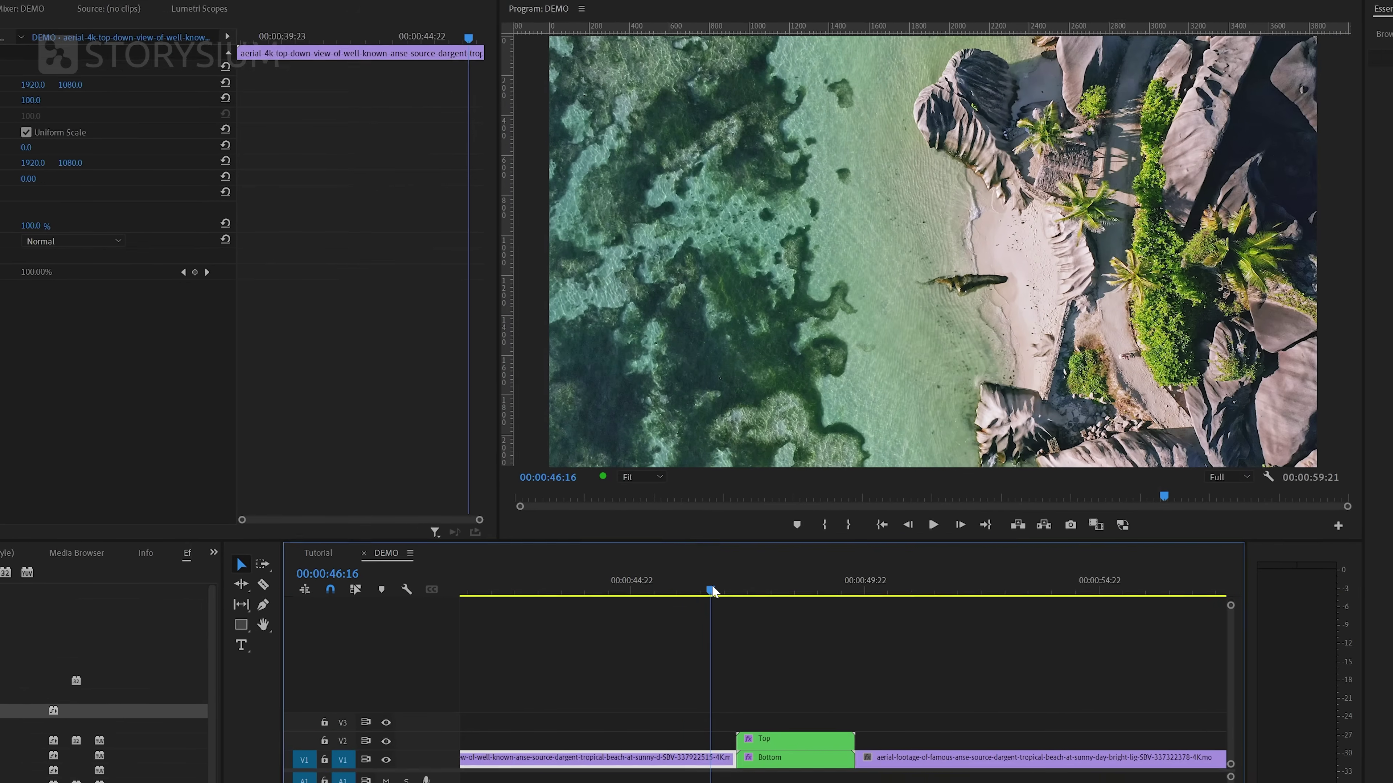
- Play and scrub the transition around 00:00:49:11, then select the Top clip
{"action": "key", "text": "space"}
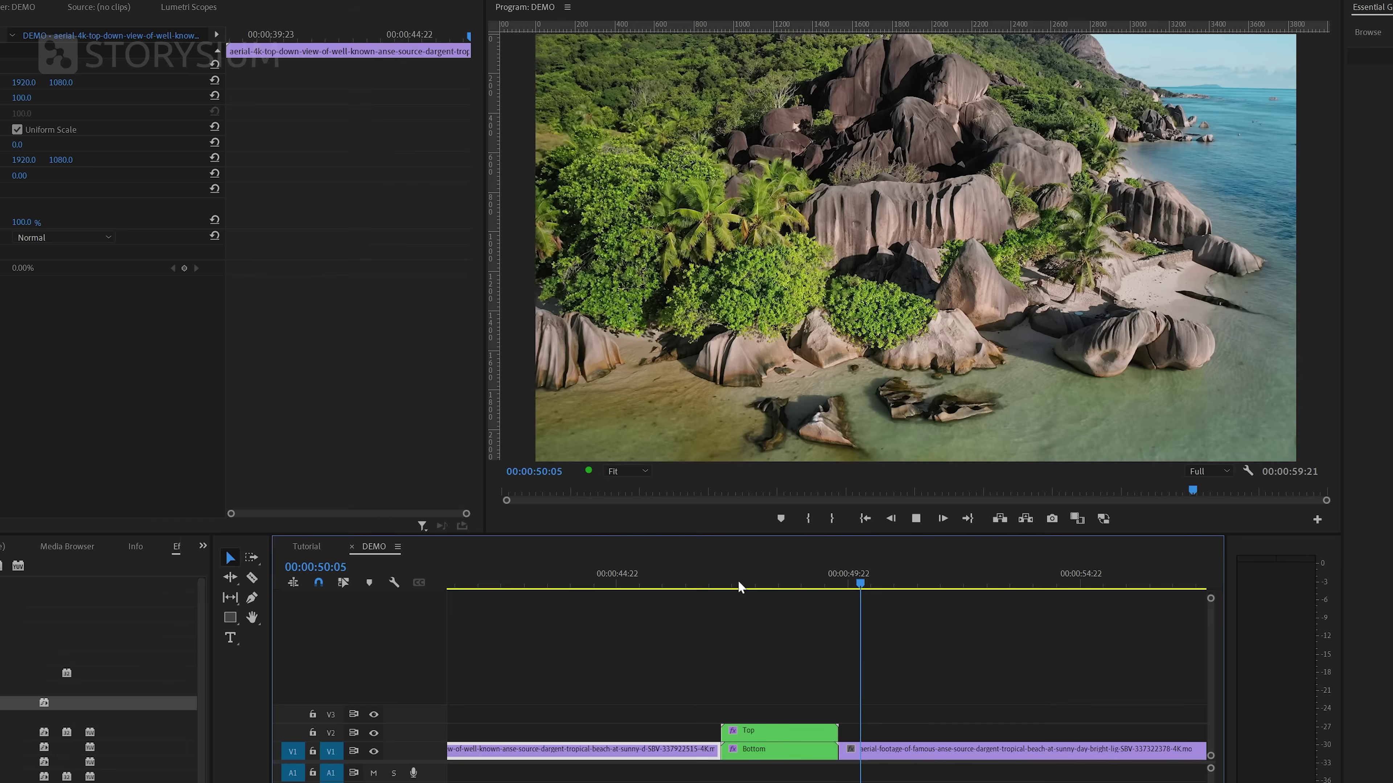
{"action": "left_click_drag", "start_coordinate": [746, 578], "coordinate": [826, 589]}
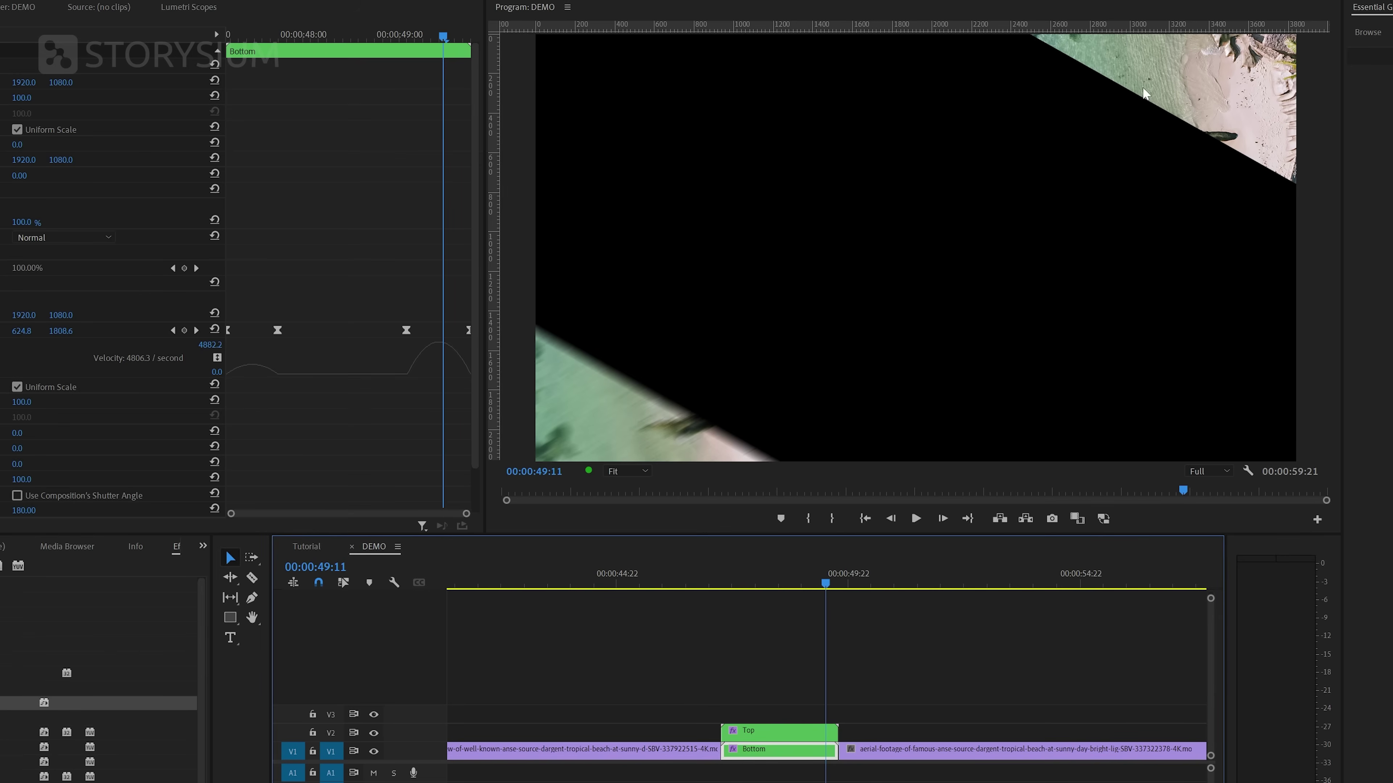
{"action": "left_click", "coordinate": [779, 729]}
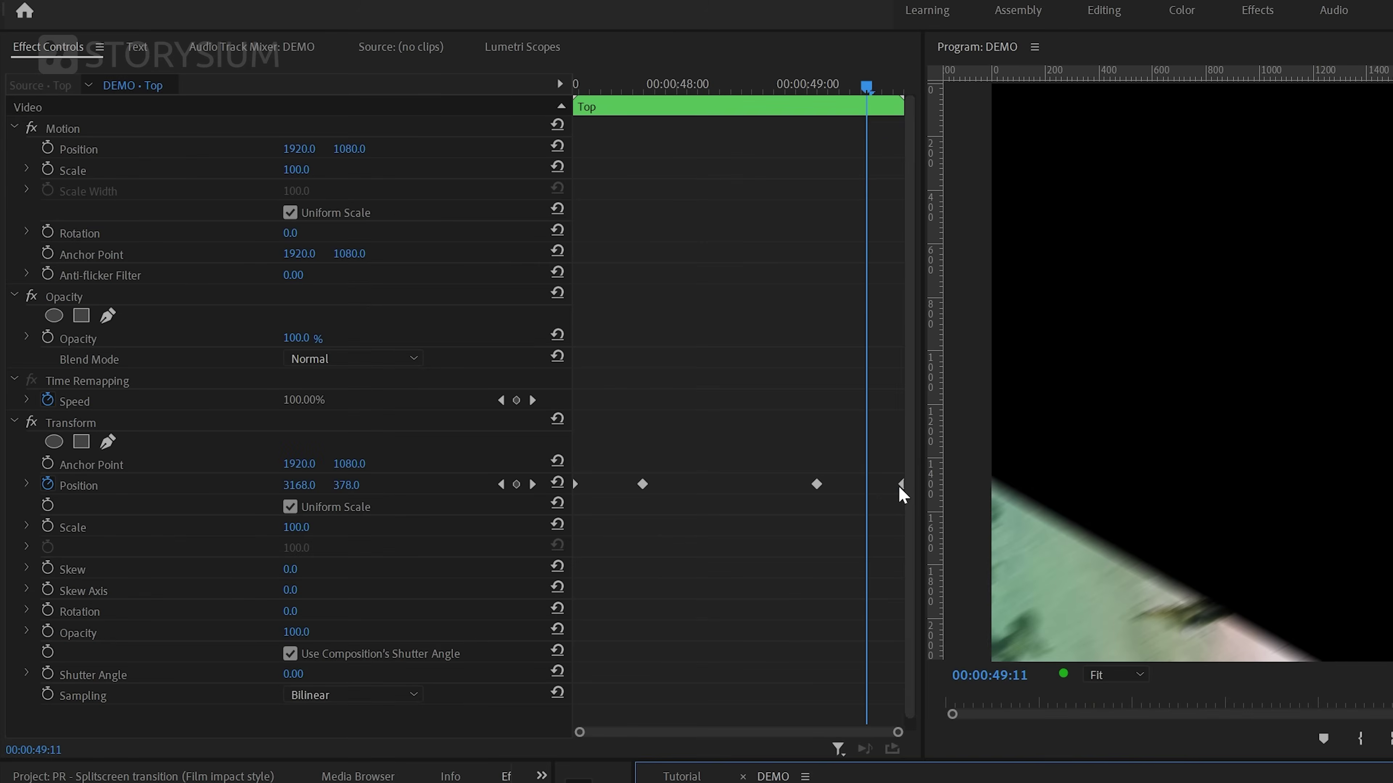
- Apply Ease In and Ease Out to all four of the Top clip's Position keyframes
{"action": "right_click", "coordinate": [900, 486]}
{"action": "mouse_move", "coordinate": [954, 639]}
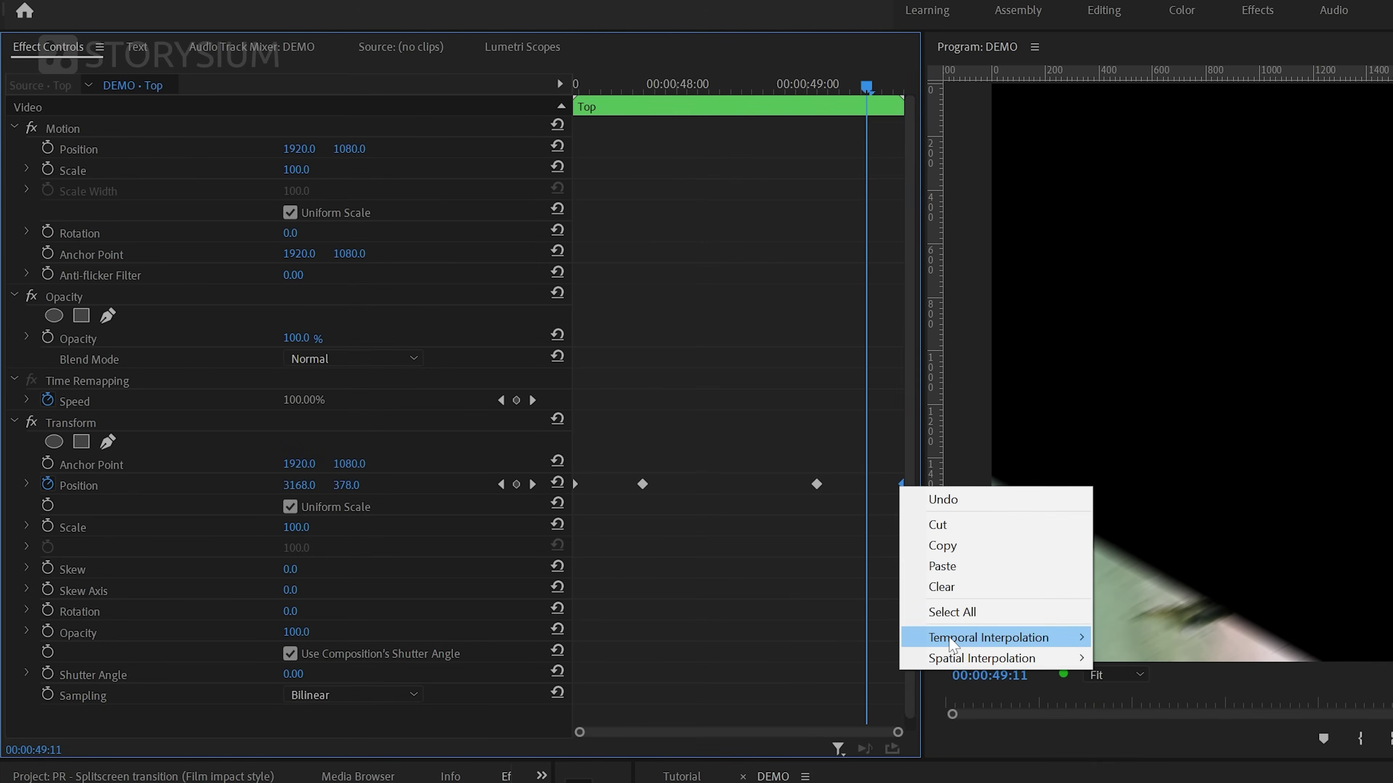
{"action": "left_click", "coordinate": [1186, 747]}
{"action": "right_click", "coordinate": [816, 484]}
{"action": "mouse_move", "coordinate": [885, 637]}
{"action": "left_click", "coordinate": [1145, 747]}
{"action": "right_click", "coordinate": [642, 484]}
{"action": "mouse_move", "coordinate": [715, 636]}
{"action": "left_click", "coordinate": [910, 747]}
{"action": "right_click", "coordinate": [575, 484]}
{"action": "left_click", "coordinate": [811, 765]}
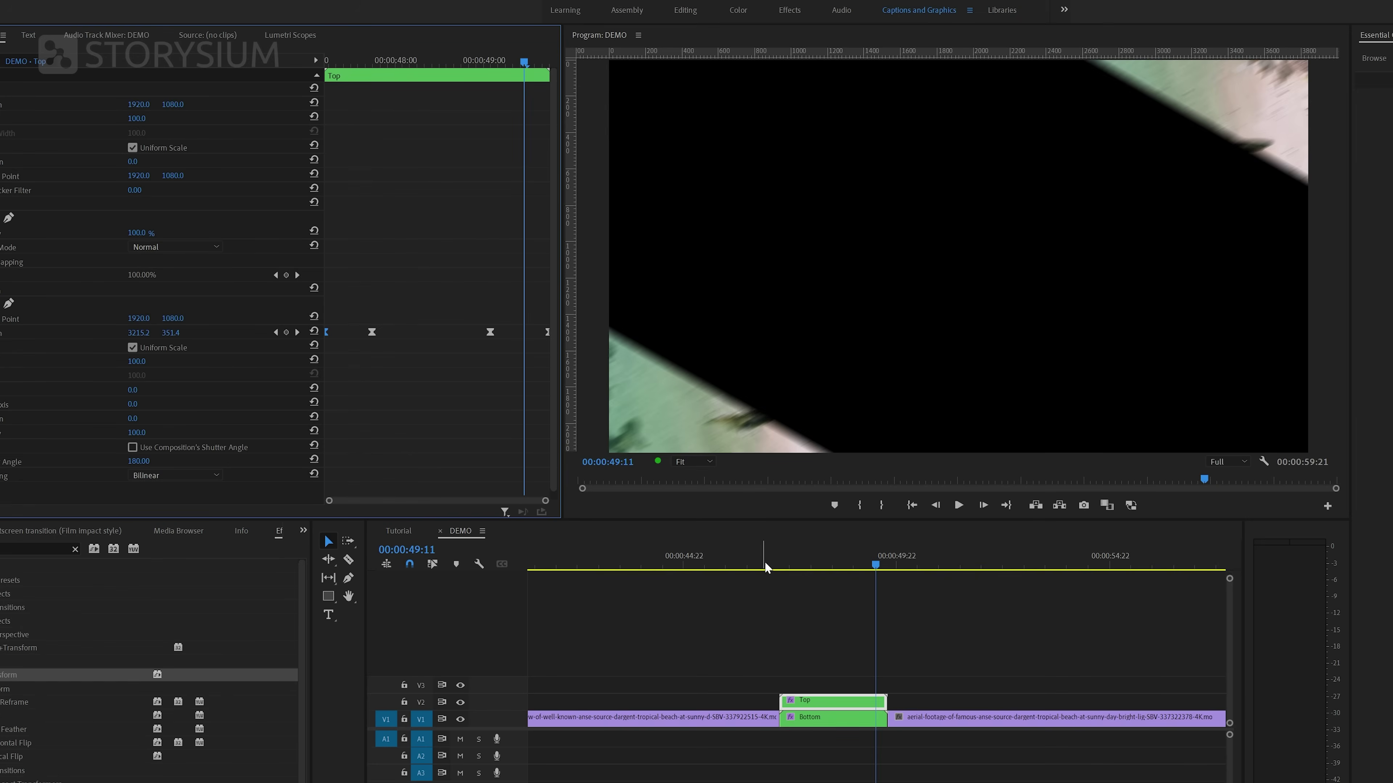
- Play the diagonal transition from just before the cut until the next clip shows
{"action": "left_click", "coordinate": [765, 565]}
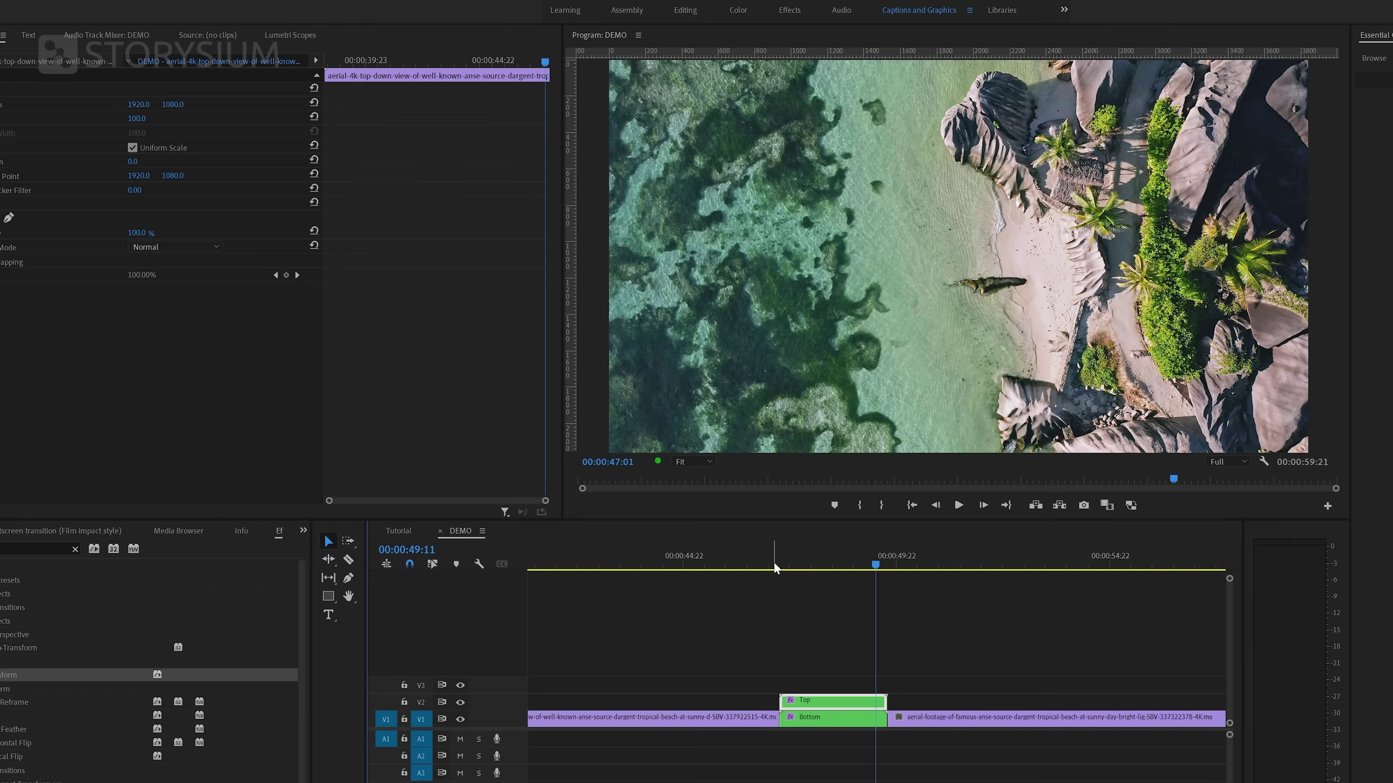
{"action": "key", "text": "space"}
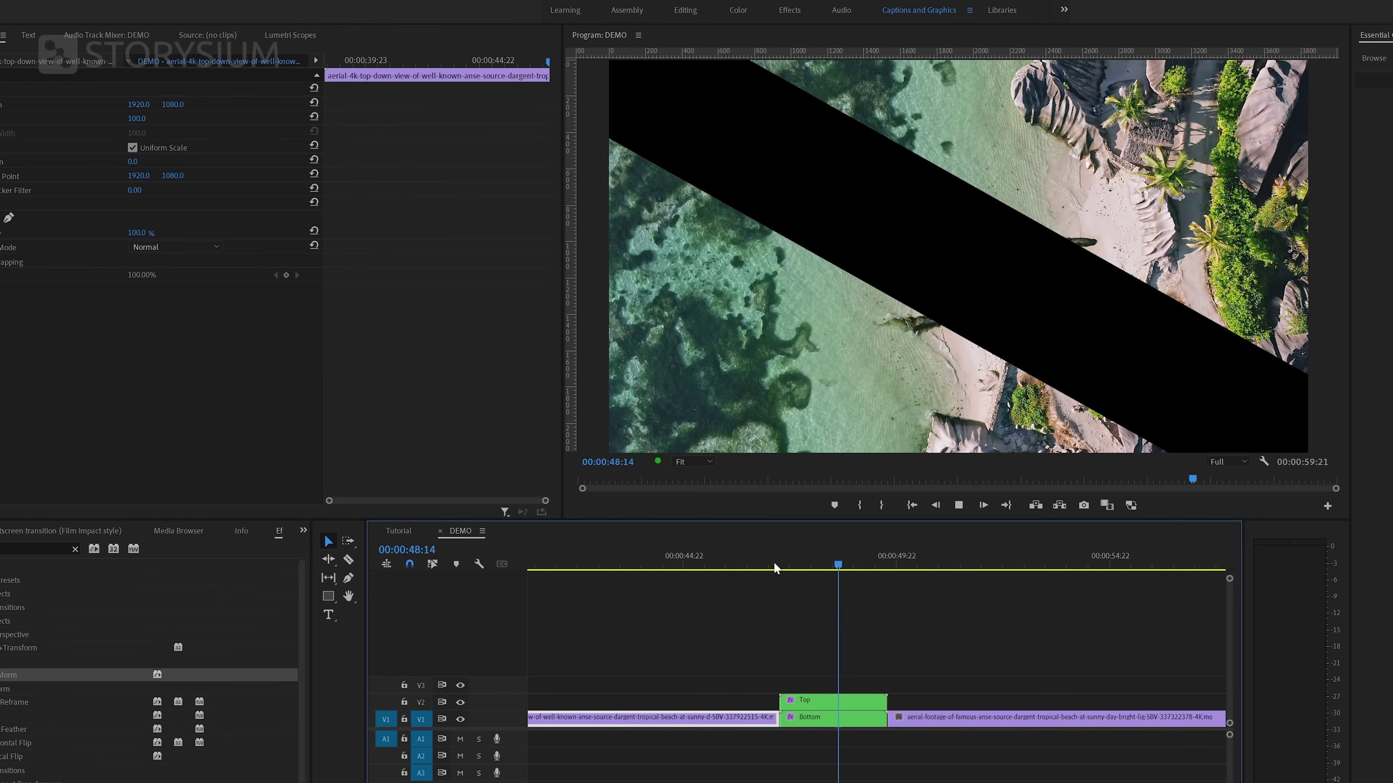
{"action": "key", "text": "space"}
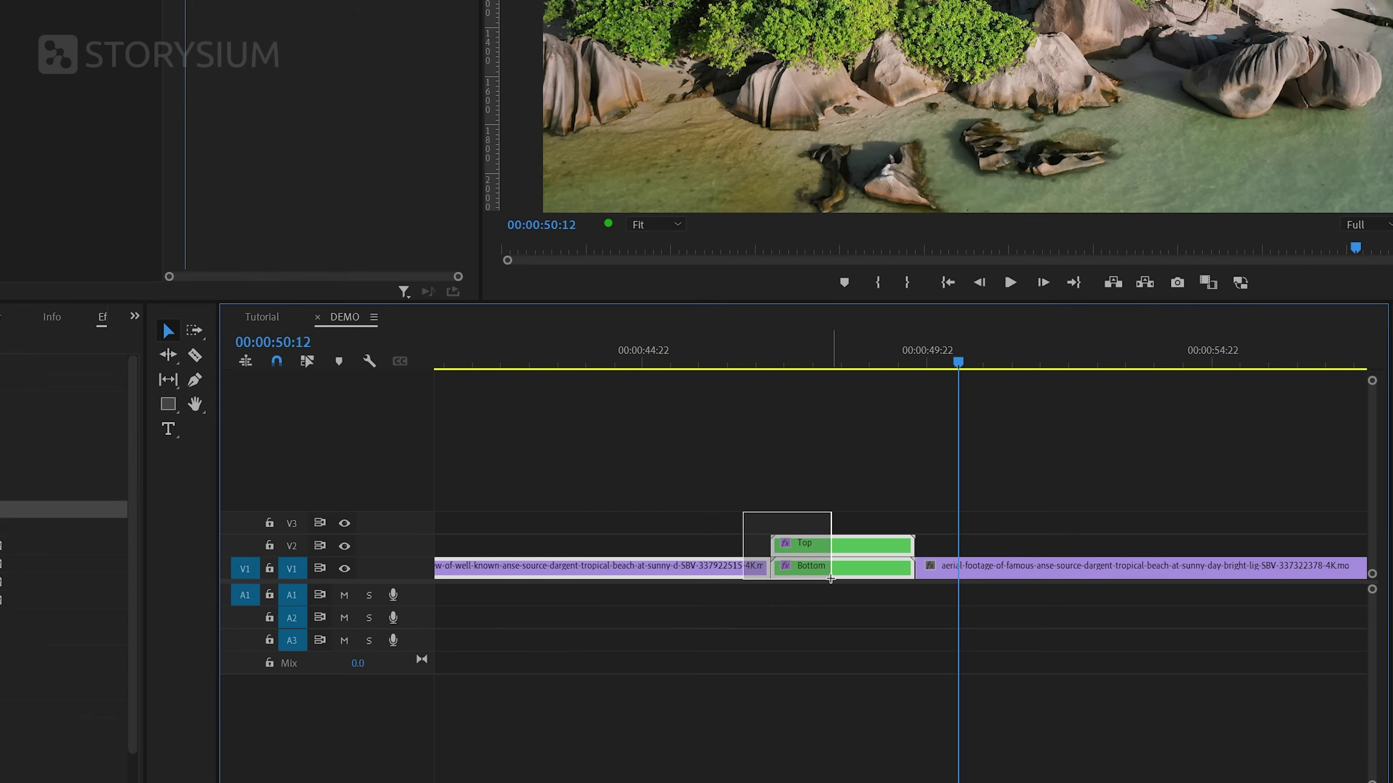
- Move the left and split clips up a track and slide the next clip beneath them
{"action": "left_click_drag", "start_coordinate": [835, 570], "coordinate": [876, 543]}
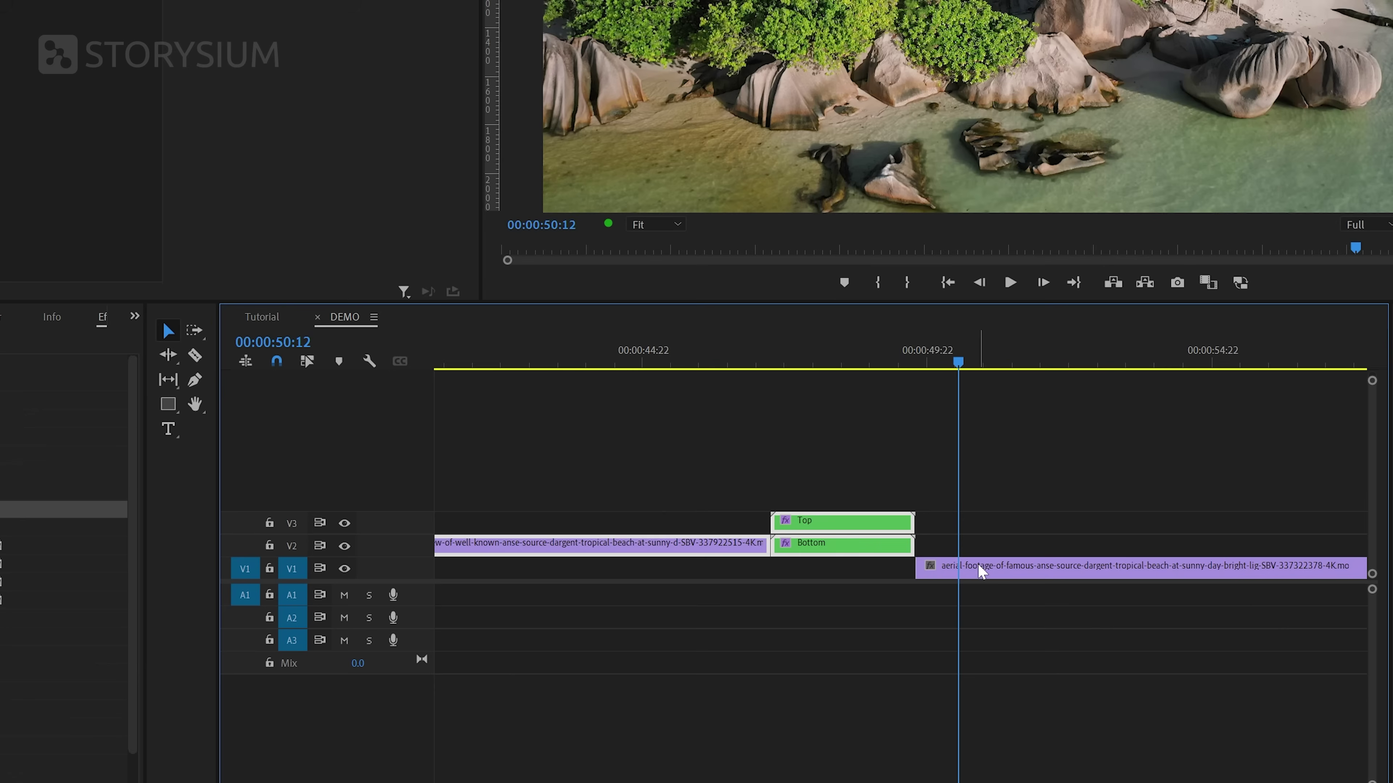
{"action": "left_click_drag", "start_coordinate": [979, 571], "coordinate": [834, 571]}
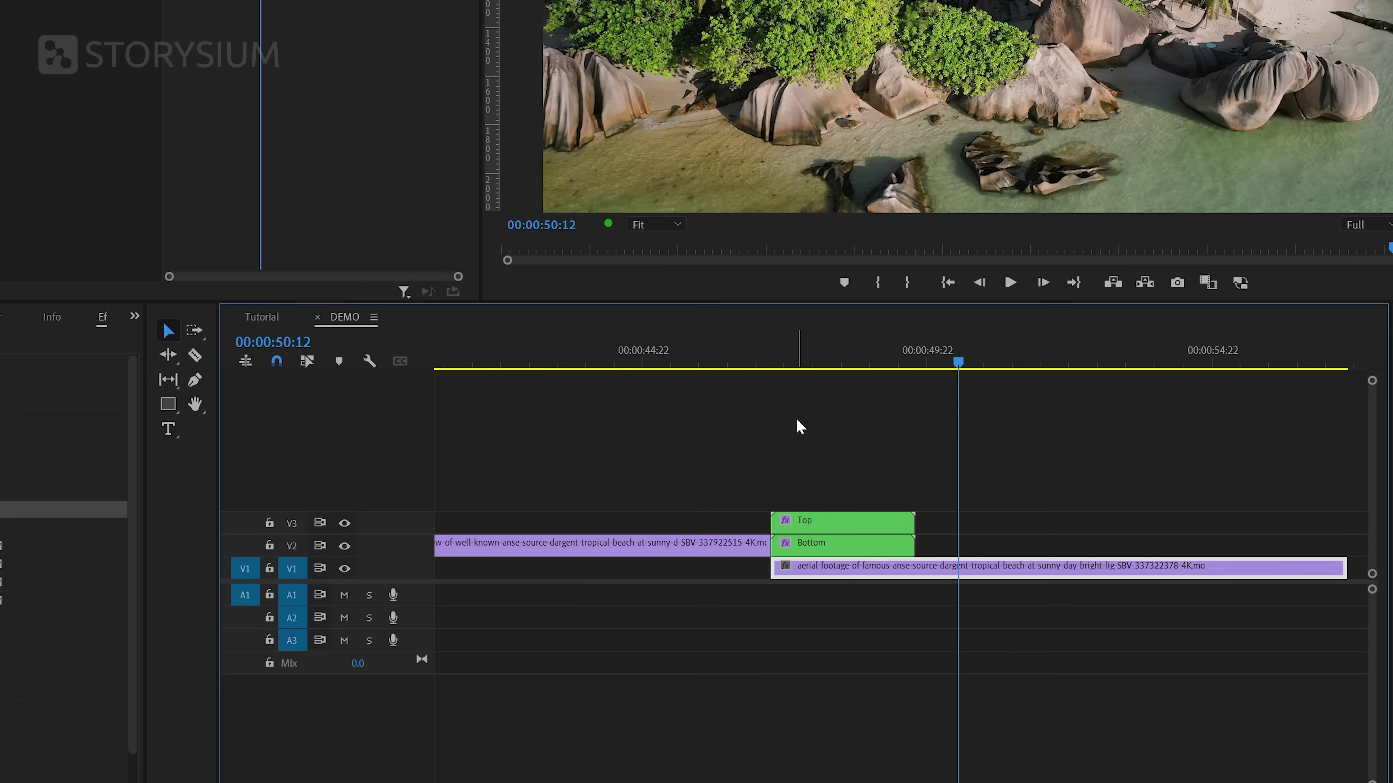
{"action": "left_click", "coordinate": [749, 343]}
{"action": "key", "text": "space"}
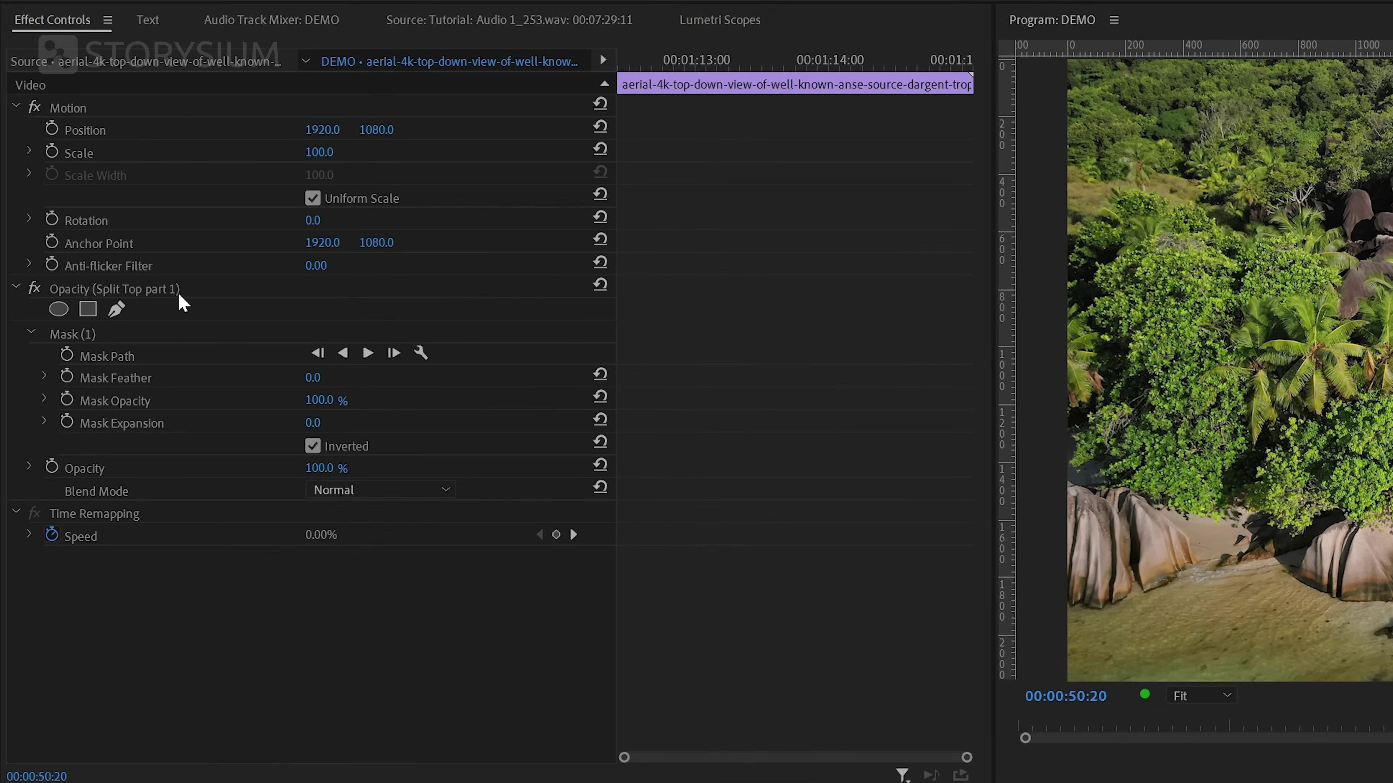
- Save the Top clip's Opacity mask as a Split Top mask preset
{"action": "right_click", "coordinate": [181, 289]}
{"action": "left_click", "coordinate": [226, 333]}
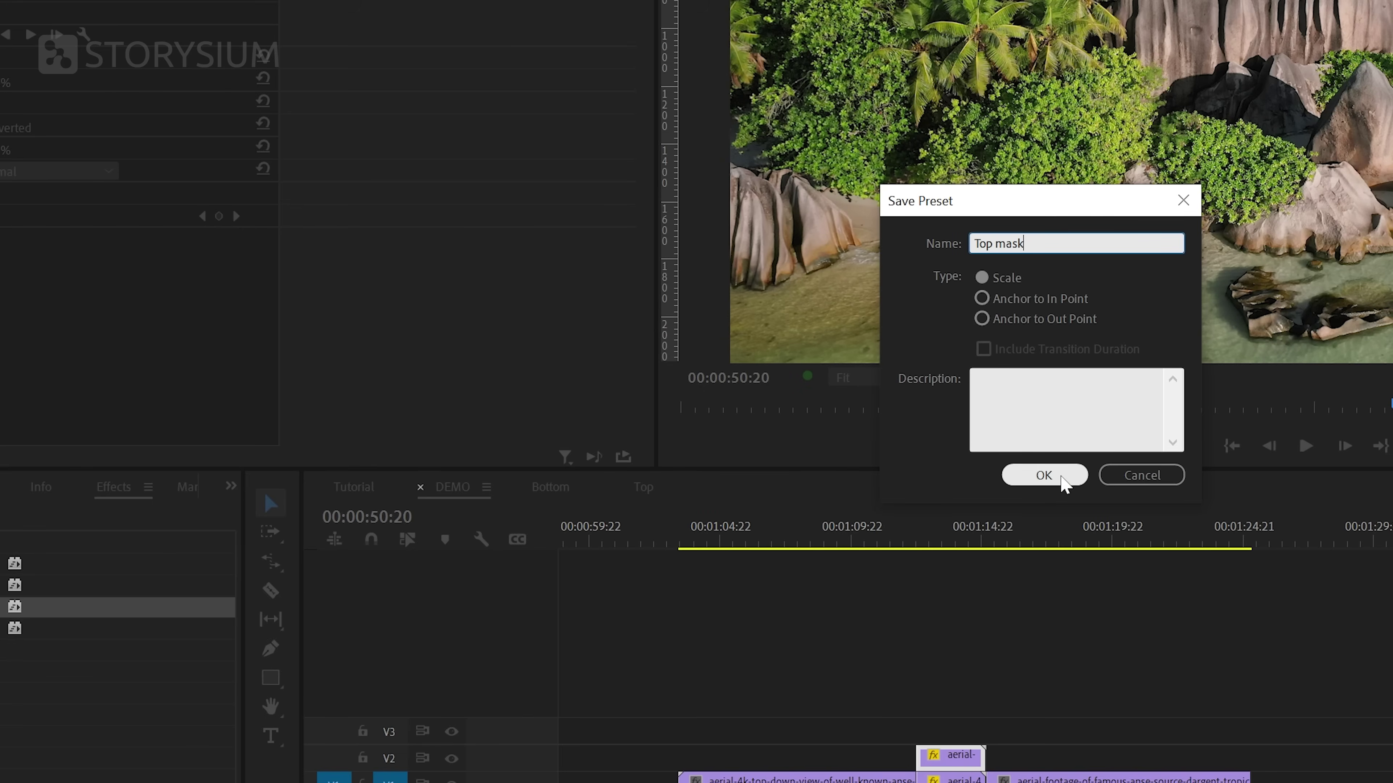
{"action": "left_click", "coordinate": [1043, 475]}
- Save the Transform effect as the Split Bottom transform preset
{"action": "right_click", "coordinate": [211, 246]}
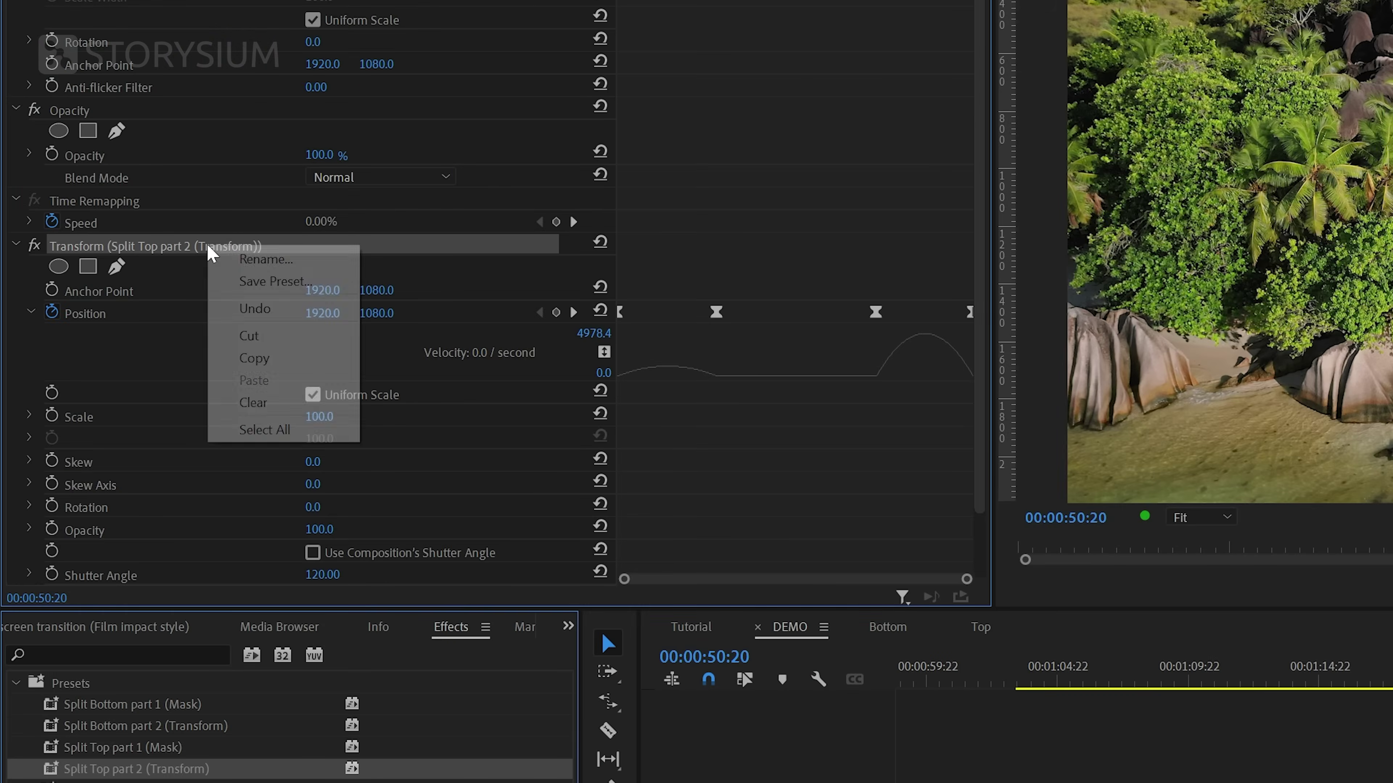
{"action": "left_click", "coordinate": [269, 282]}
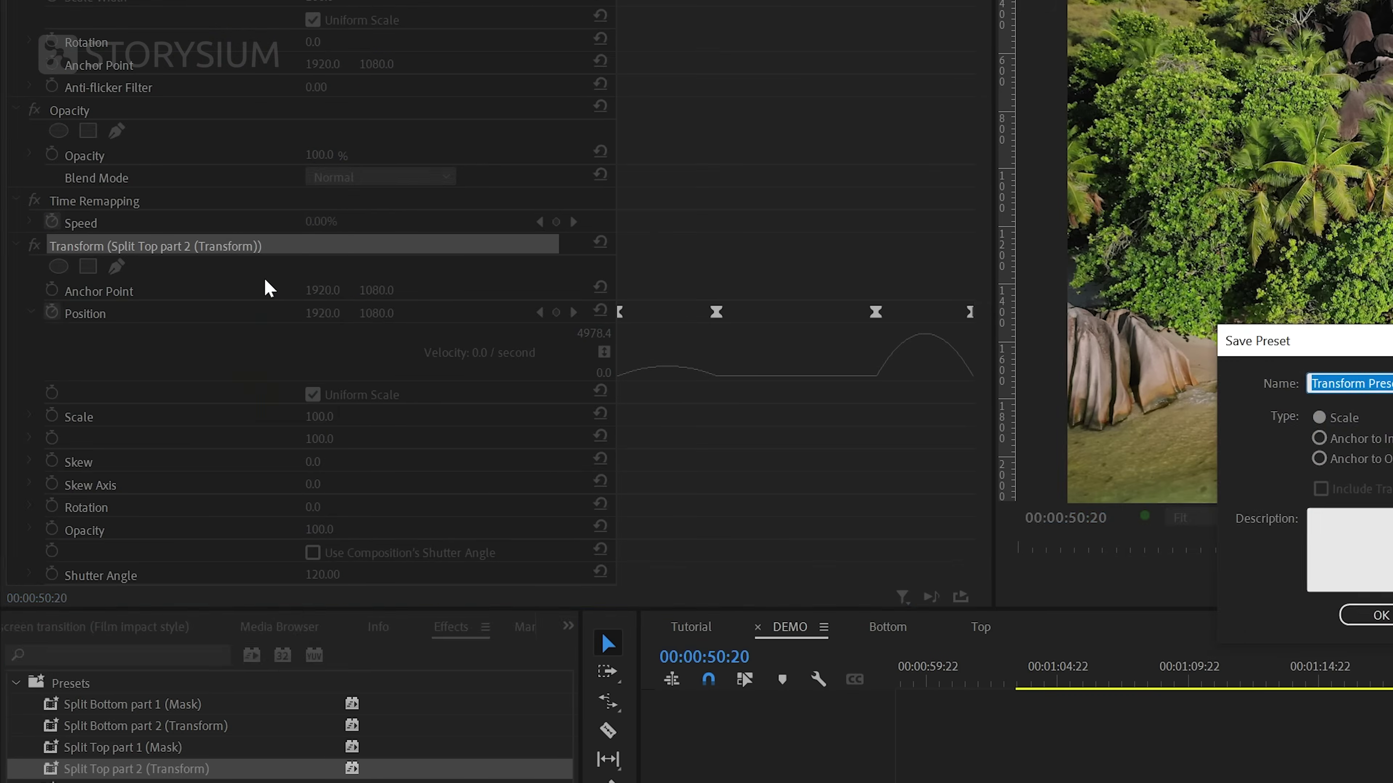
{"action": "type", "text": "Bottom t"}
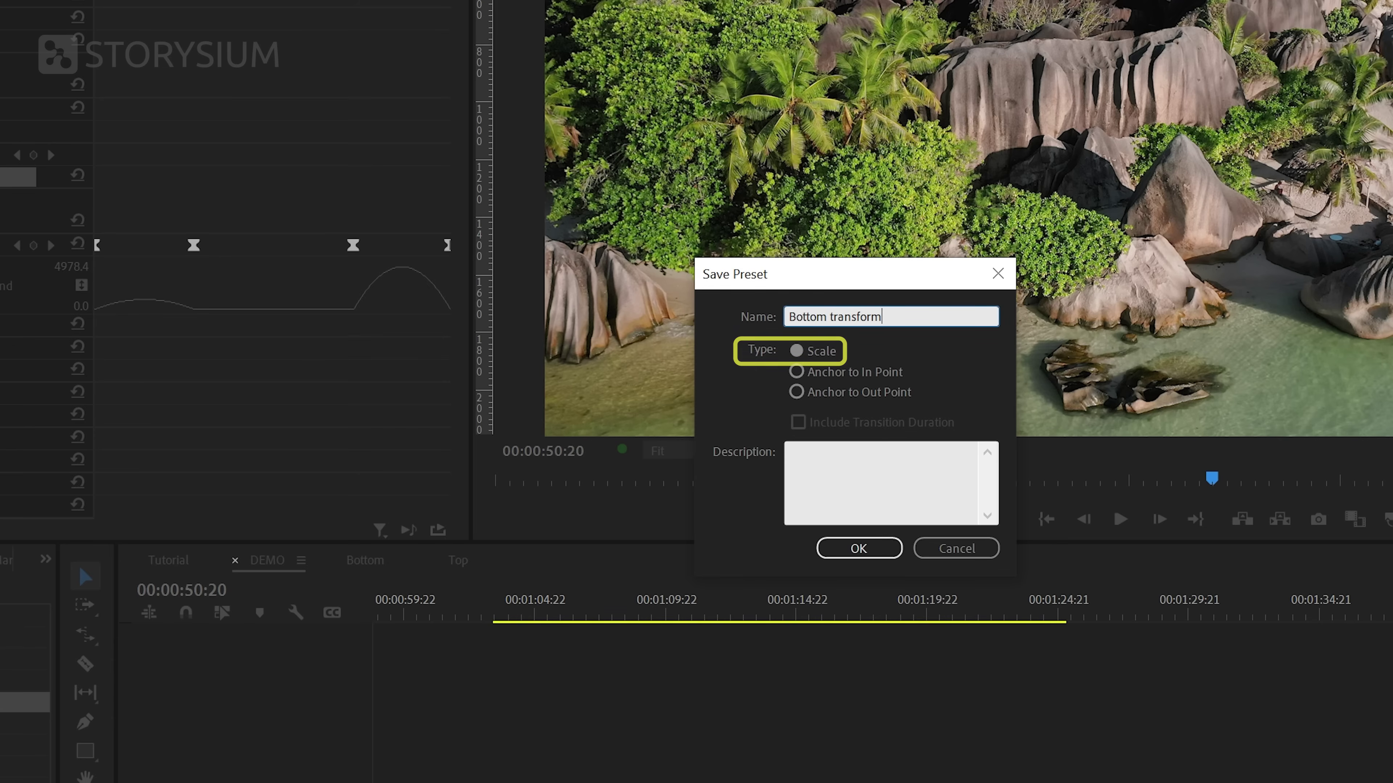
{"action": "left_click", "coordinate": [838, 549]}
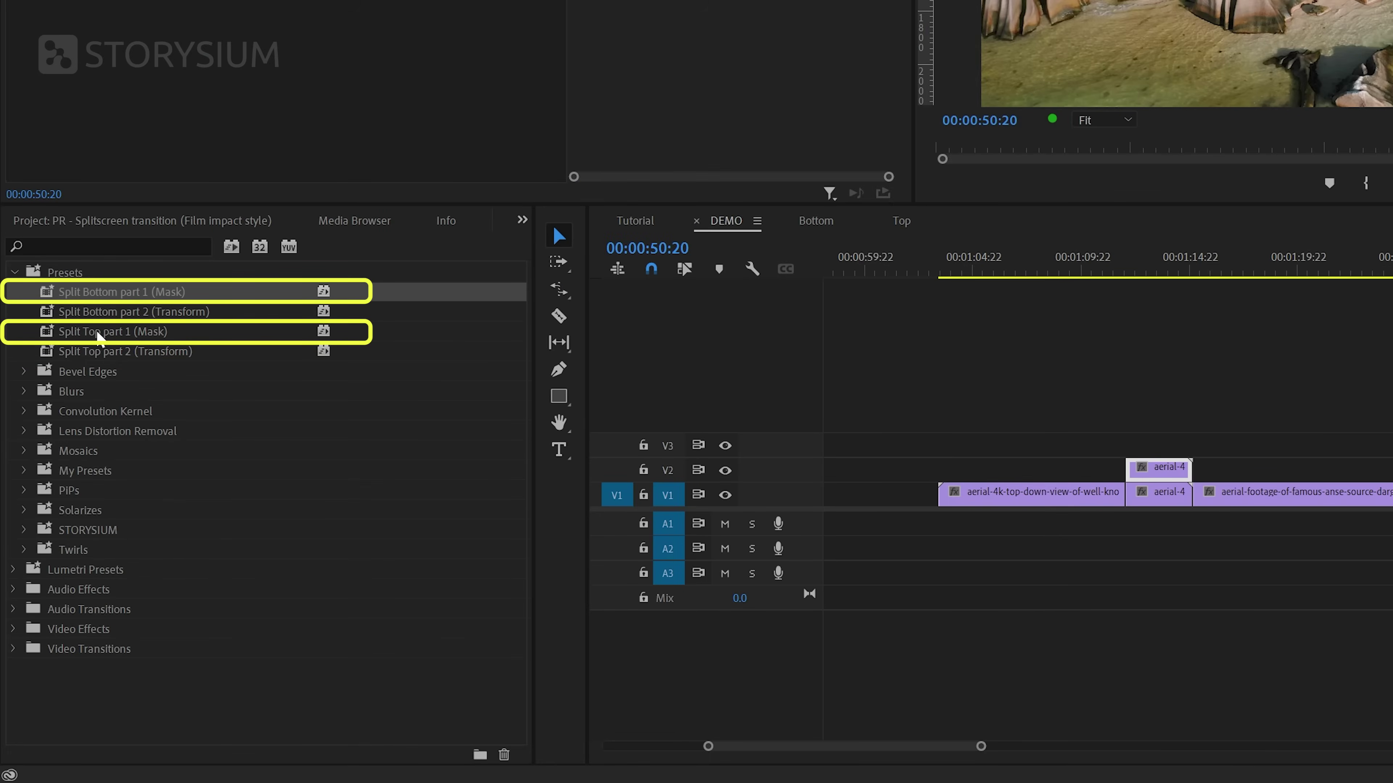
- Apply the Split Bottom and Split Top mask presets to the stacked clips, then nest each
{"action": "left_click_drag", "start_coordinate": [128, 296], "coordinate": [1149, 496]}
{"action": "left_click_drag", "start_coordinate": [131, 331], "coordinate": [1154, 469]}
{"action": "right_click", "coordinate": [1154, 469]}
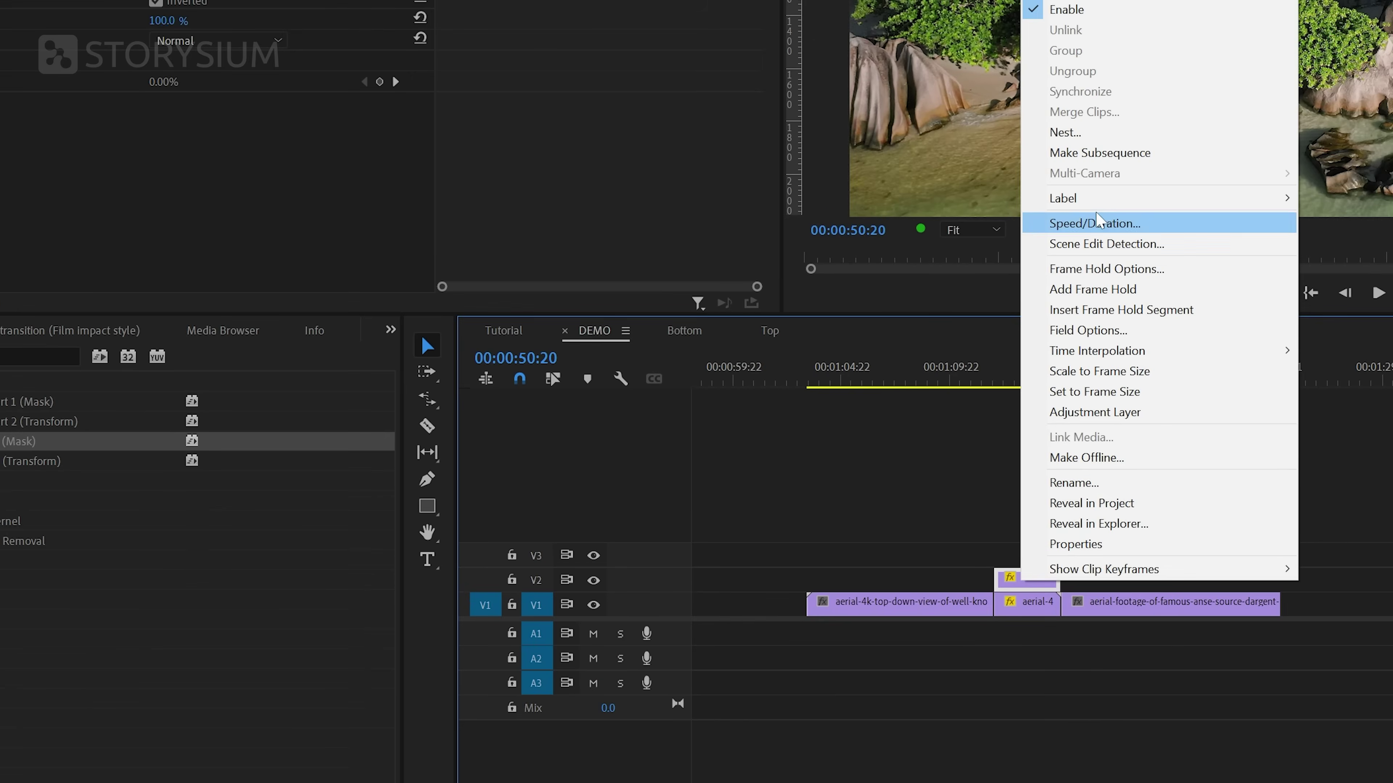
{"action": "left_click", "coordinate": [1102, 132]}
{"action": "left_click", "coordinate": [1101, 231]}
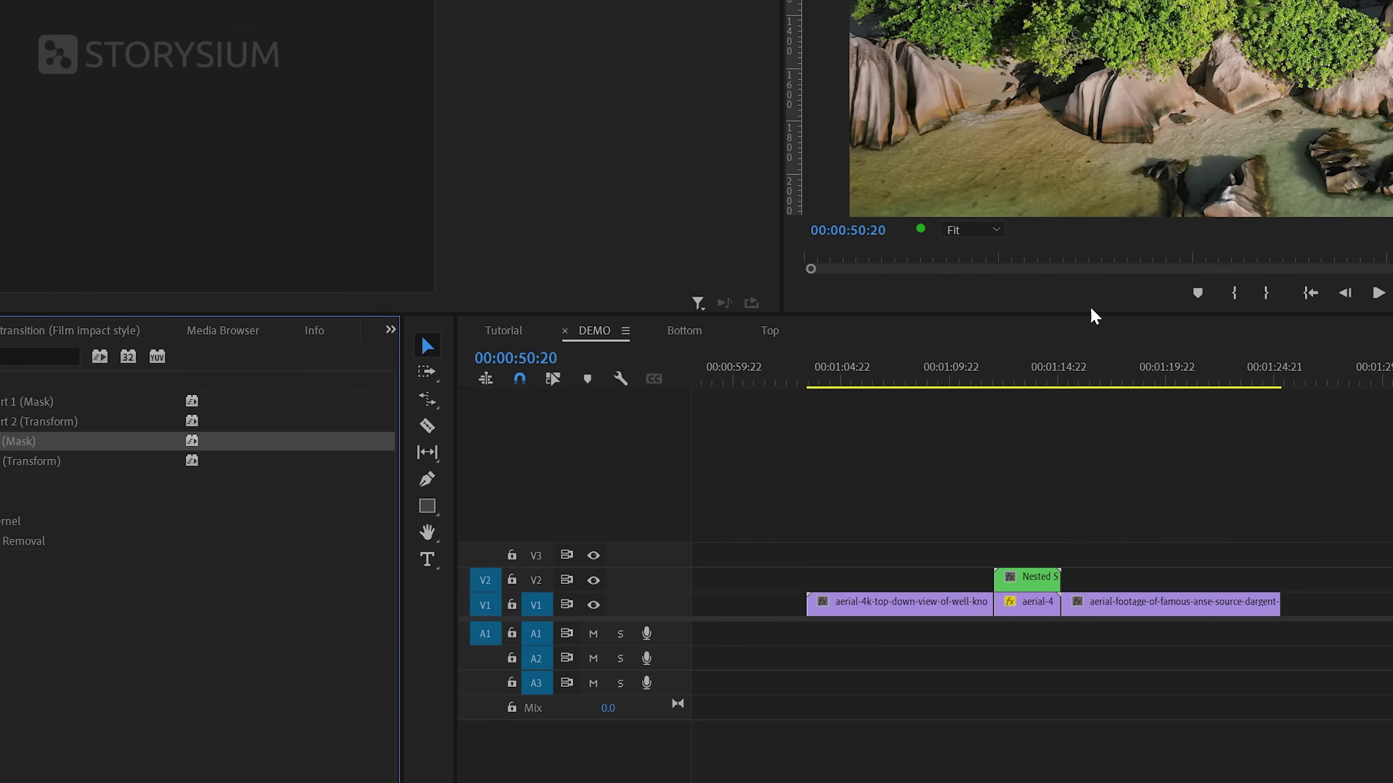
{"action": "right_click", "coordinate": [1043, 617]}
{"action": "left_click", "coordinate": [1075, 158]}
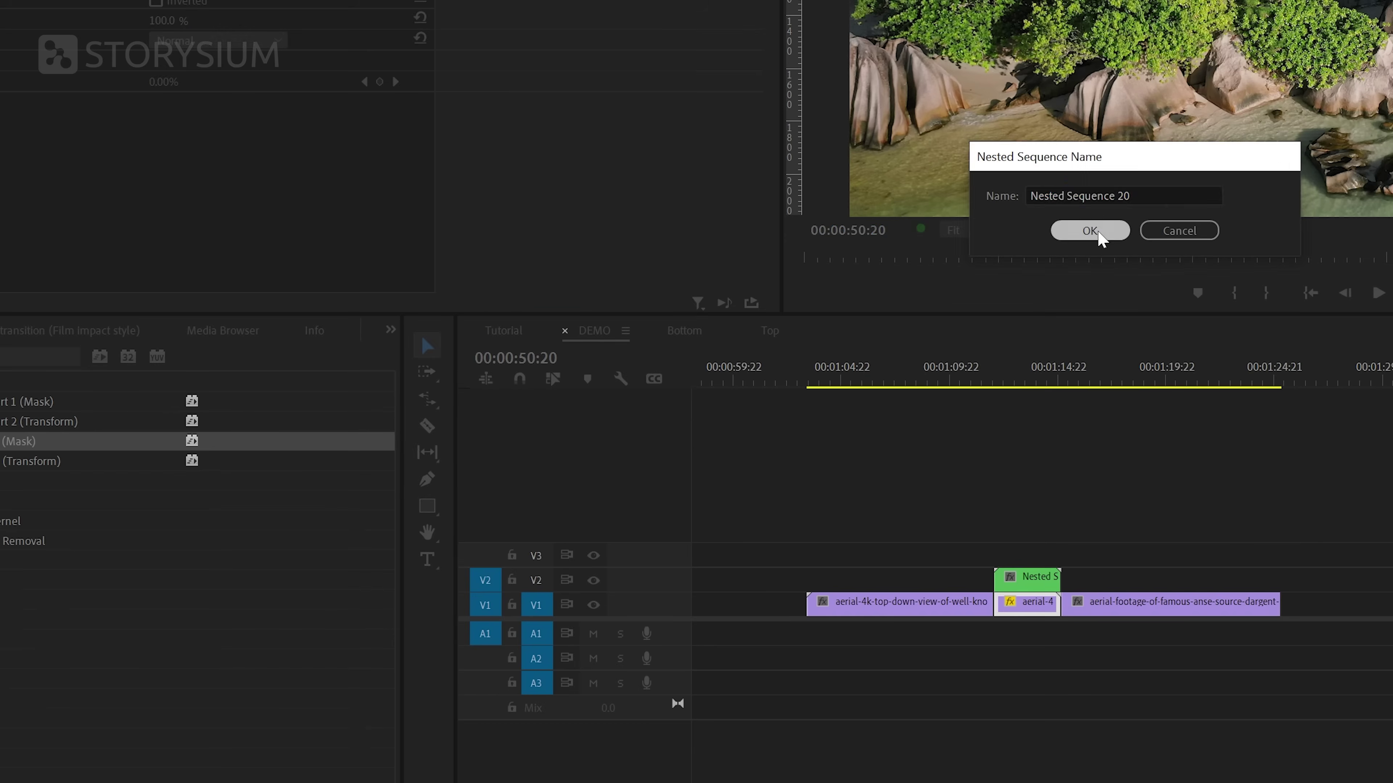
{"action": "left_click", "coordinate": [1099, 232]}
- Apply the Split Bottom and Split Top part 2 (Transform) presets to the lower and upper nests
{"action": "left_click", "coordinate": [52, 422]}
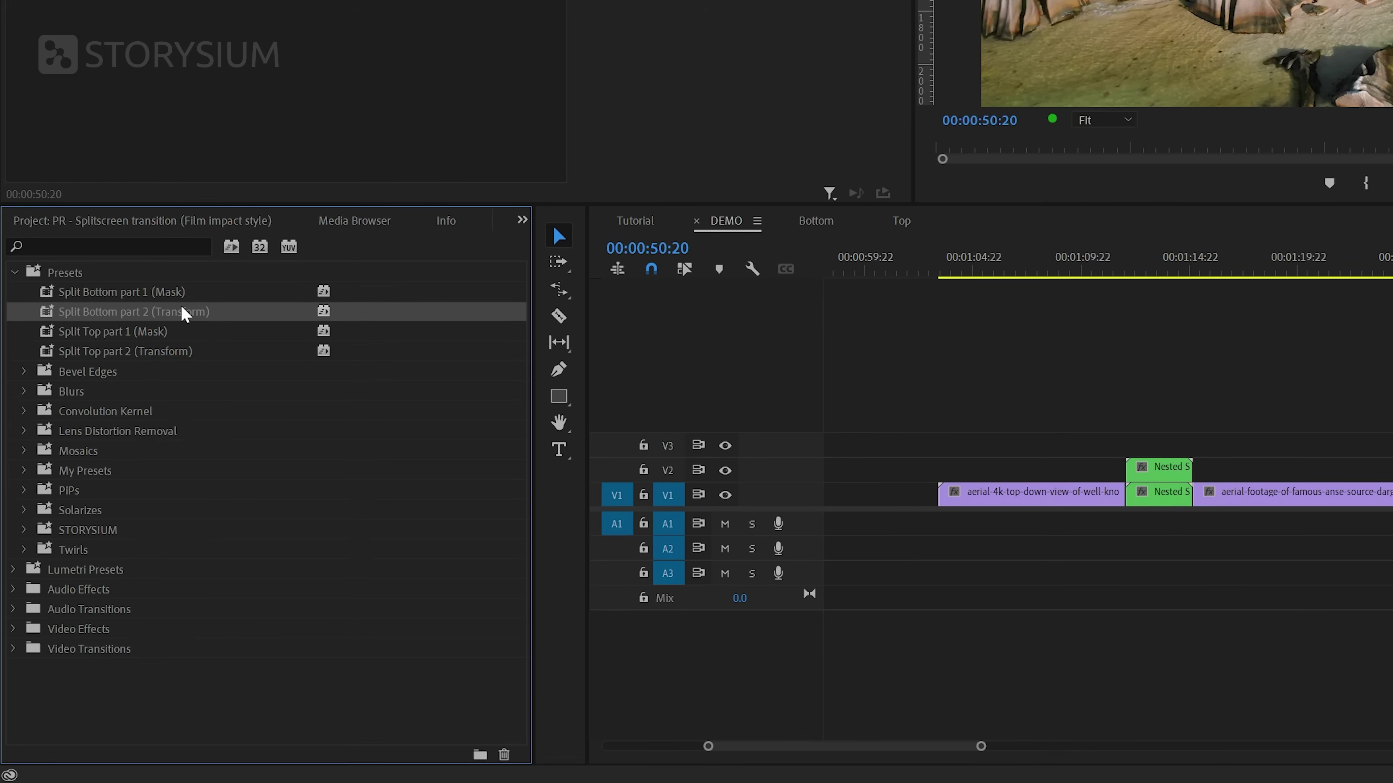
{"action": "left_click_drag", "start_coordinate": [1092, 479], "coordinate": [1157, 492]}
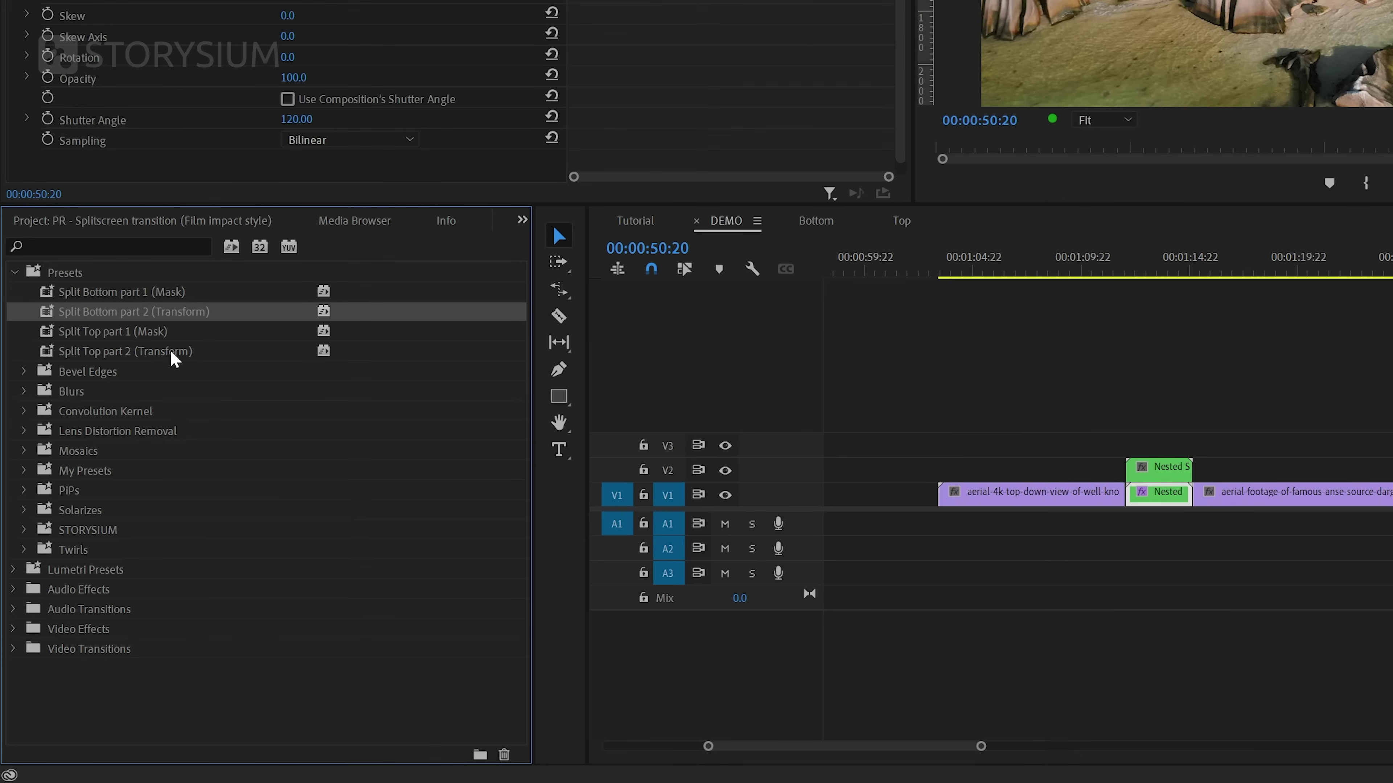
{"action": "left_click_drag", "start_coordinate": [177, 351], "coordinate": [1163, 476]}
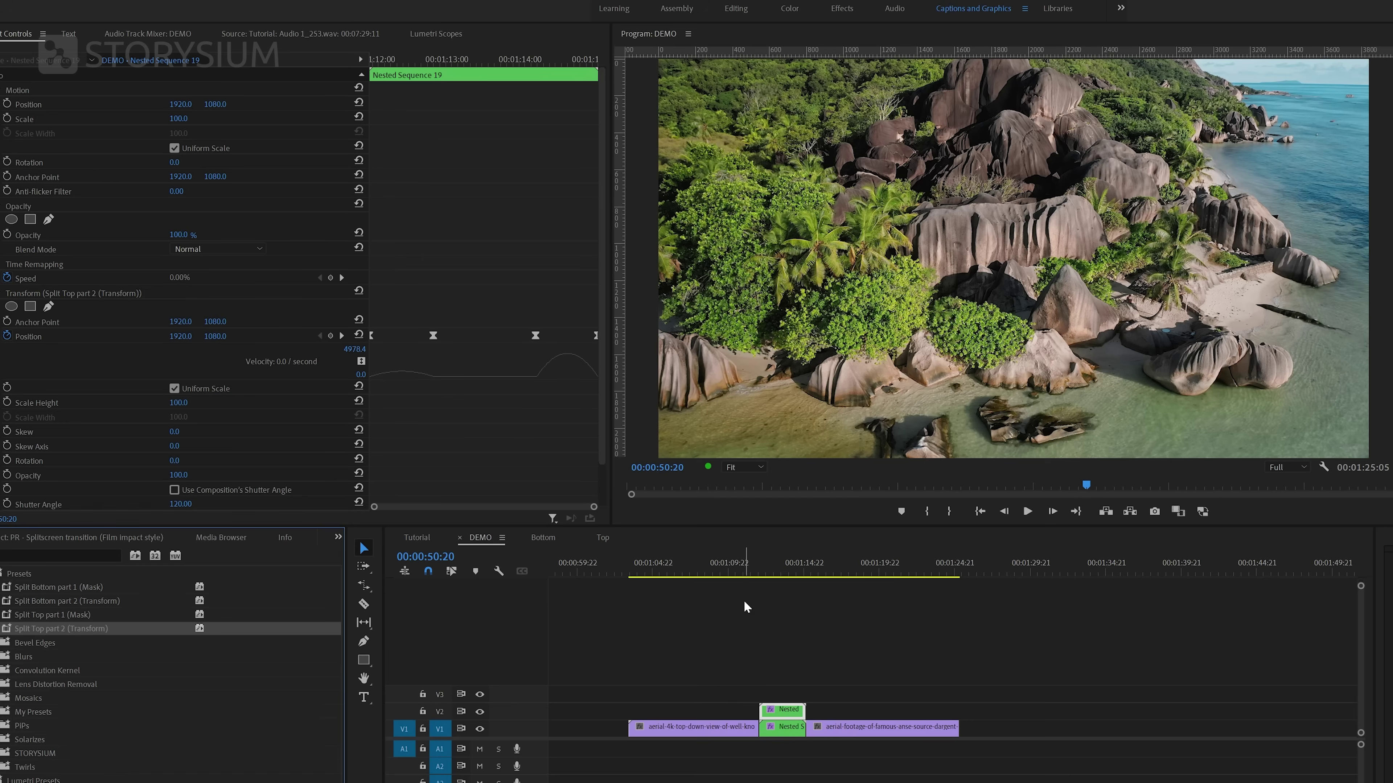
{"action": "left_click", "coordinate": [1114, 247]}
{"action": "key", "text": "space"}
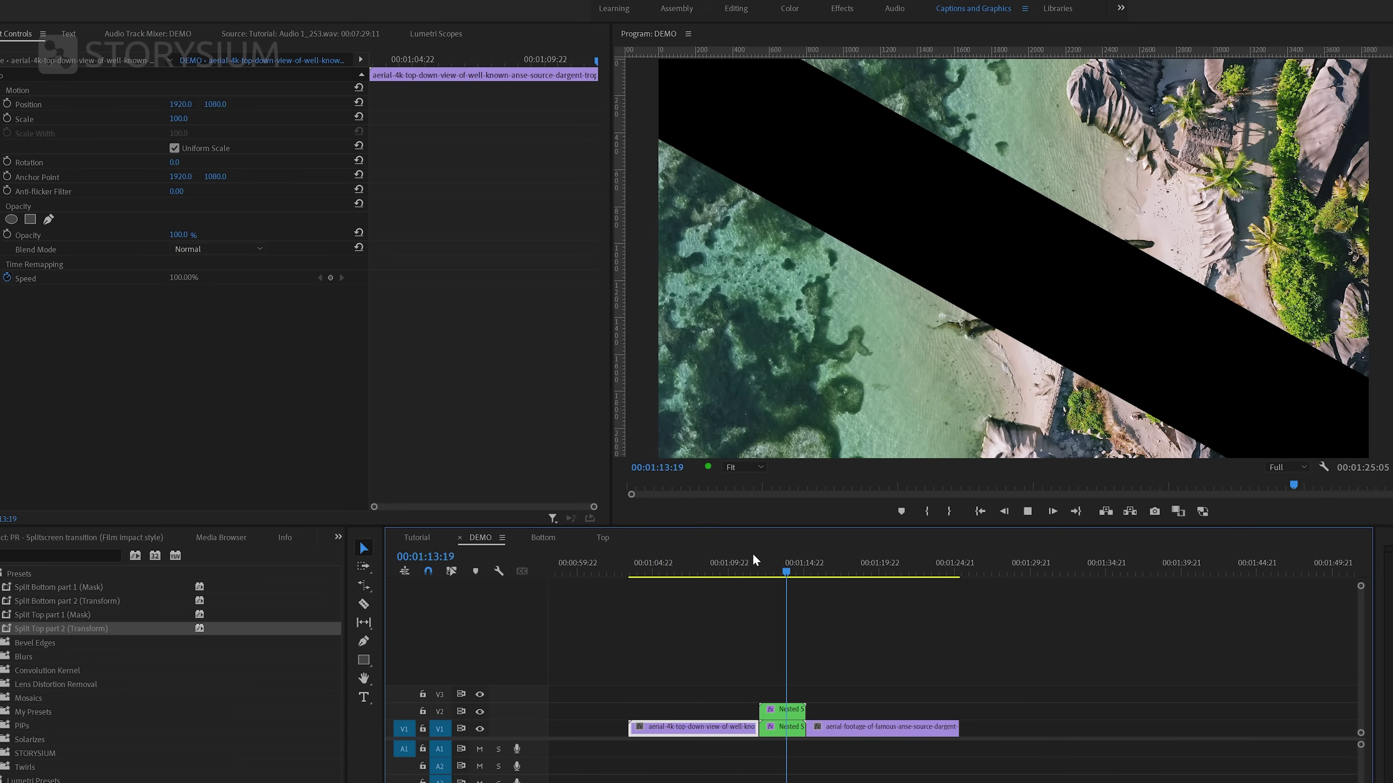